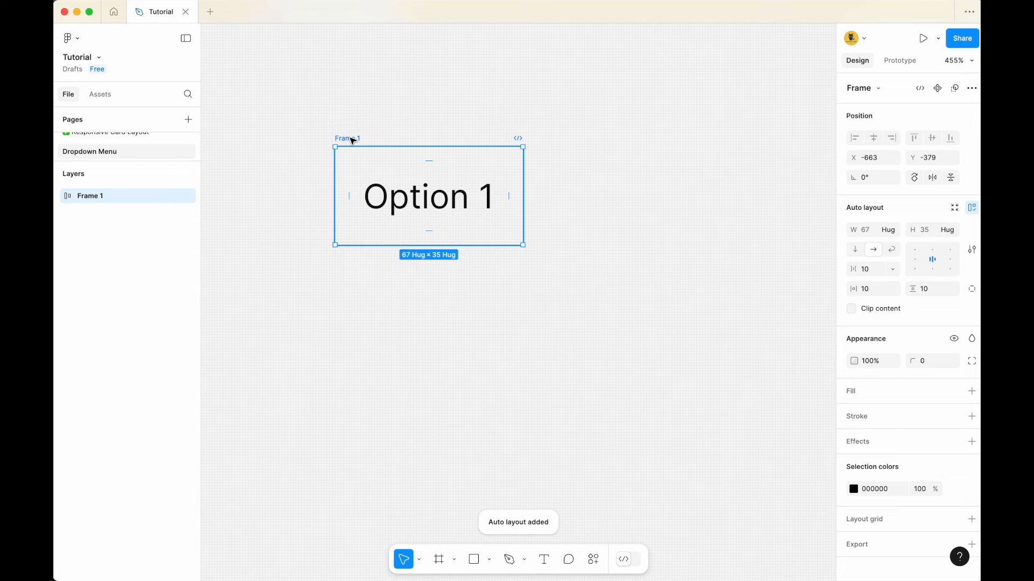
# Step: Turn Frame 1 into a component and add a second variant to it
pyautogui.click(937, 89)
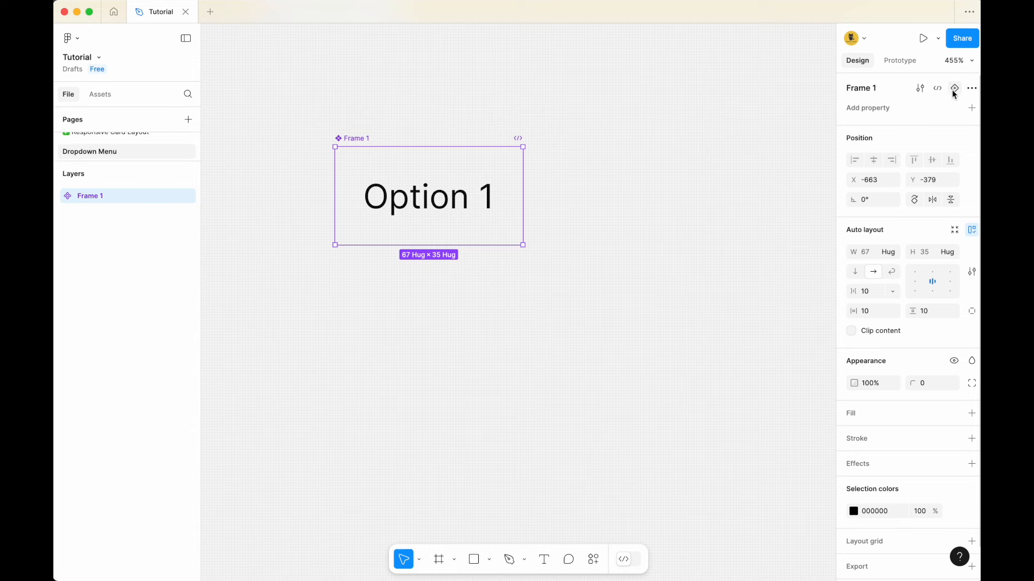
pyautogui.click(400, 131)
pyautogui.click(350, 141)
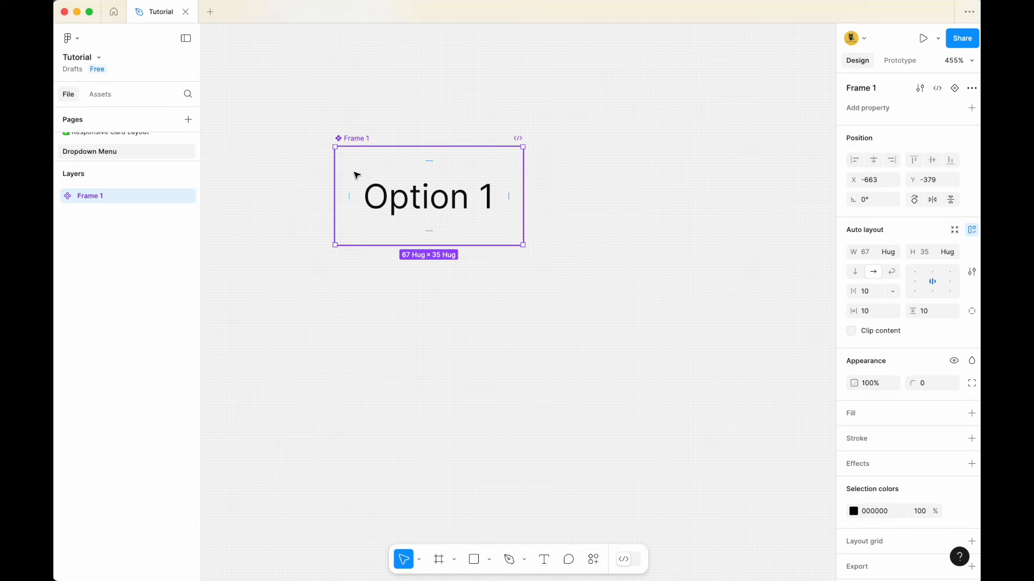
pyautogui.click(955, 89)
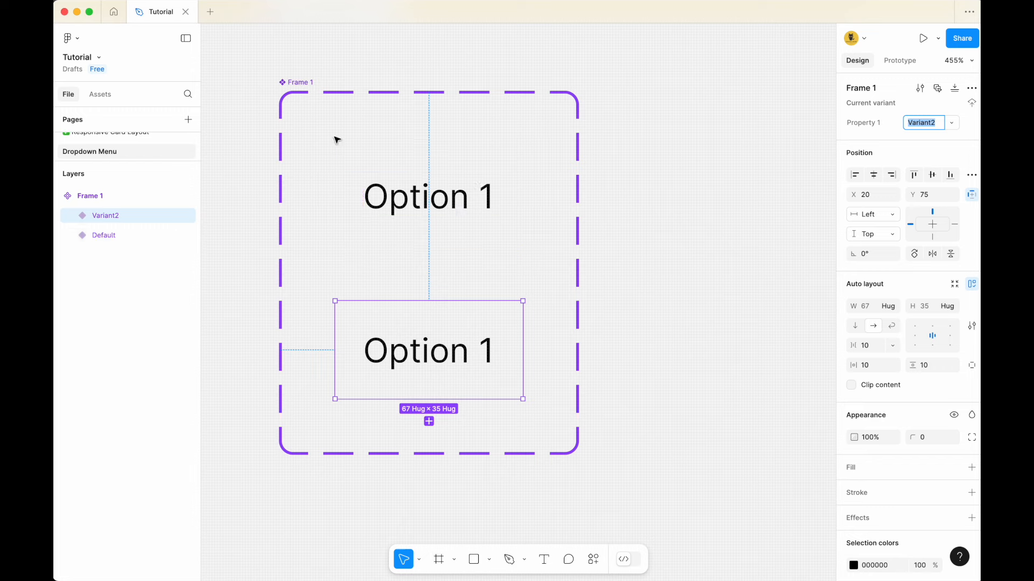
# Step: Rename the Frame 1 component set as Option and give it a white FFFFFF fill
pyautogui.click(300, 84)
pyautogui.click(302, 85)
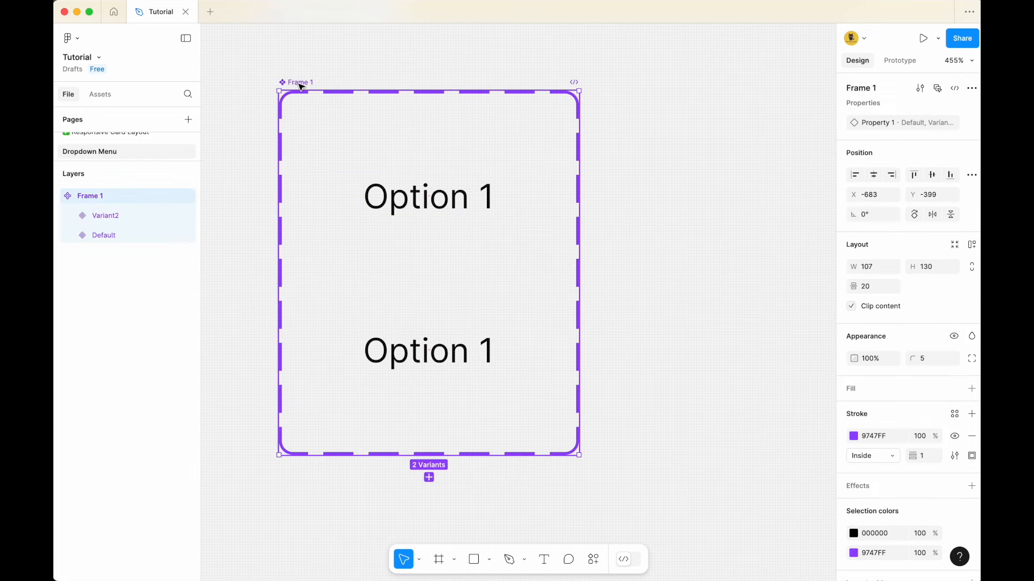
pyautogui.doubleClick(303, 83)
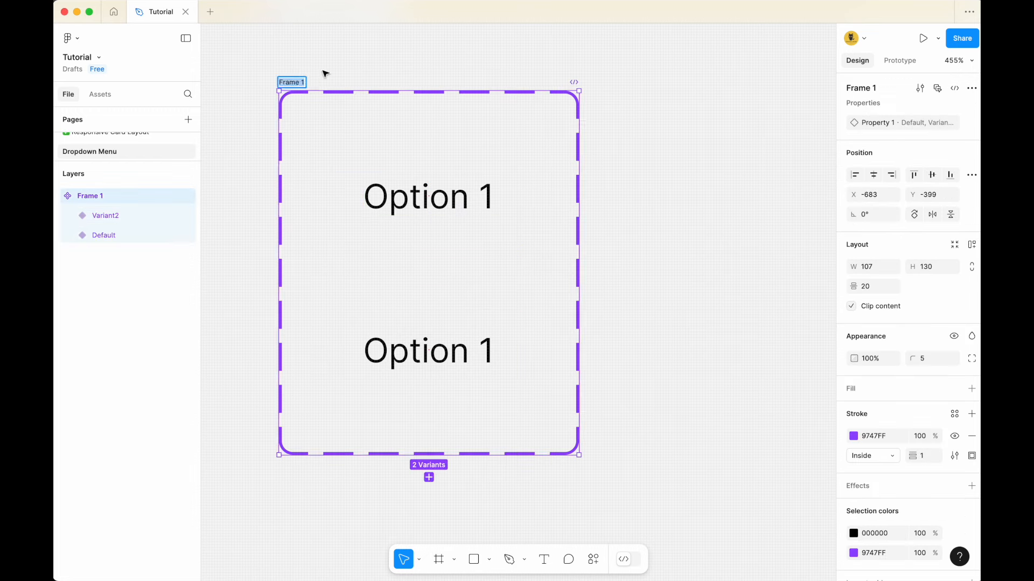
pyautogui.write('Option')
pyautogui.press('Return')
pyautogui.click(355, 76)
pyautogui.click(294, 82)
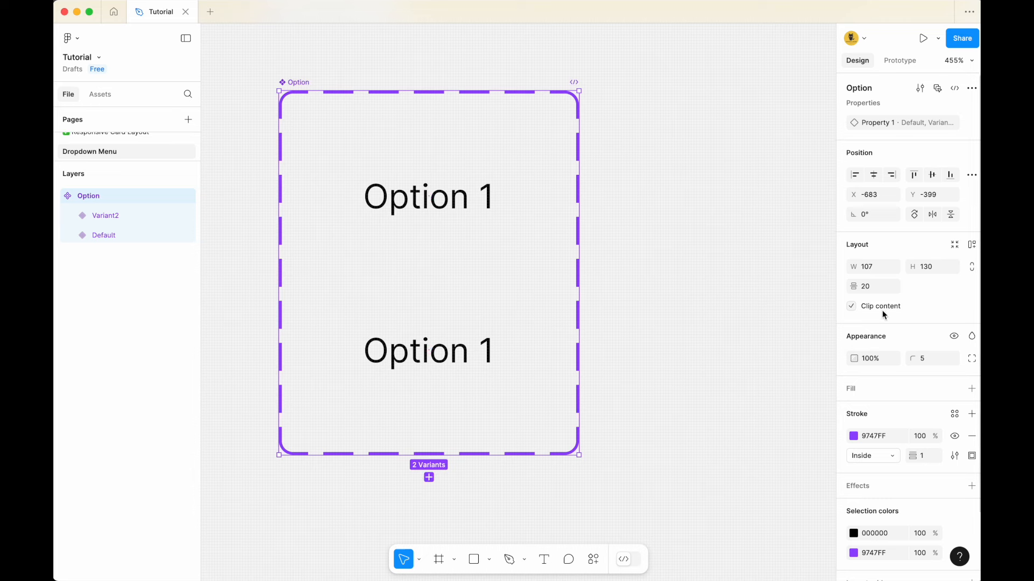
pyautogui.click(853, 392)
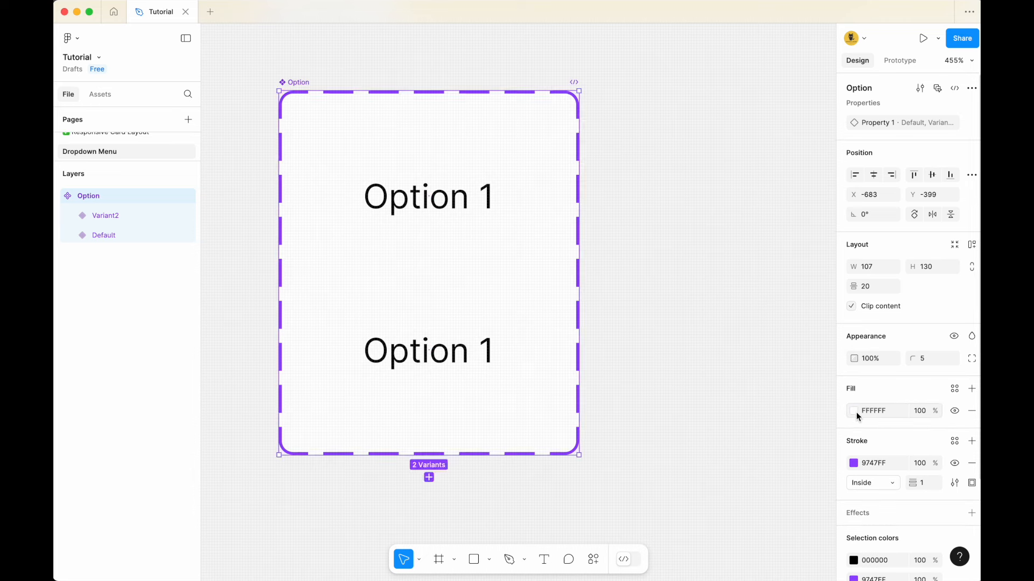
pyautogui.click(475, 207)
pyautogui.click(475, 352)
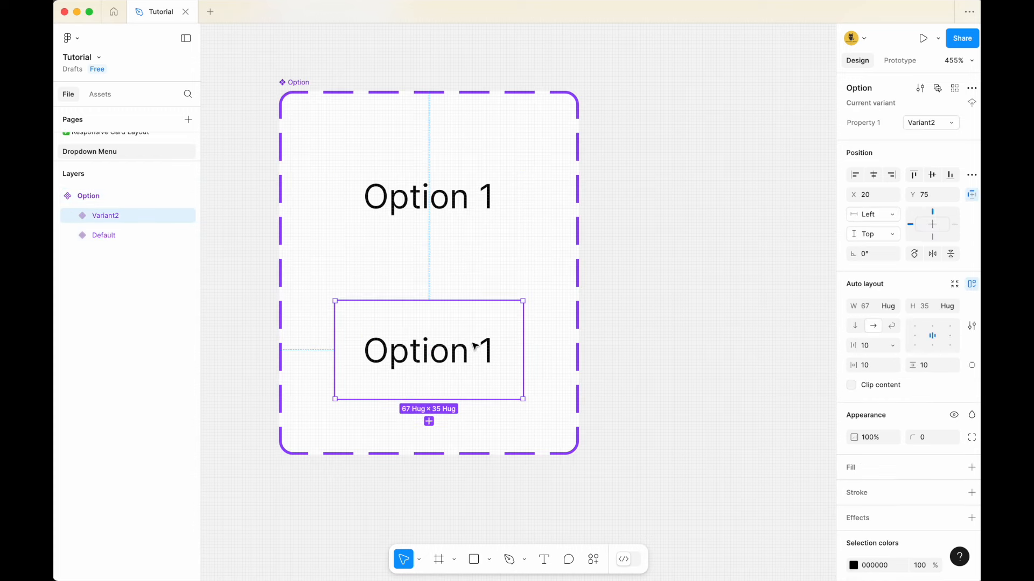
pyautogui.click(659, 217)
pyautogui.click(479, 214)
pyautogui.click(477, 344)
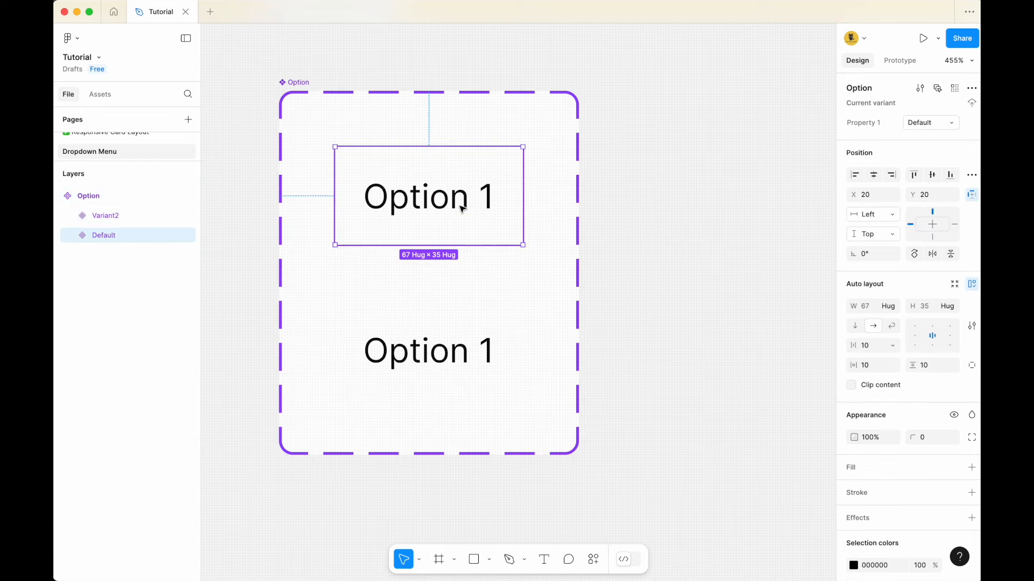
pyautogui.click(498, 203)
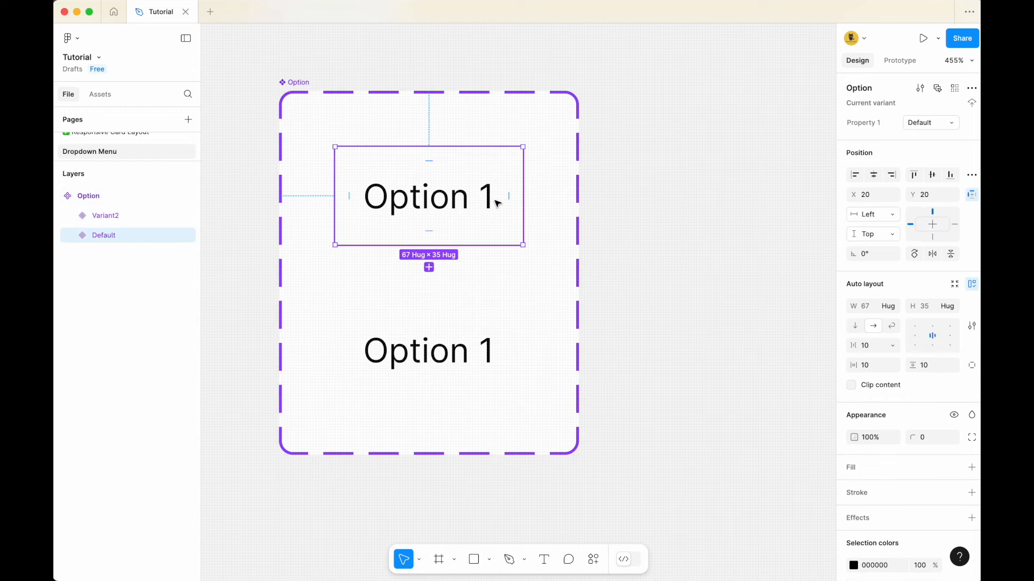
# Step: Add a light grey E9E9E9 fill to Variant2
pyautogui.click(466, 355)
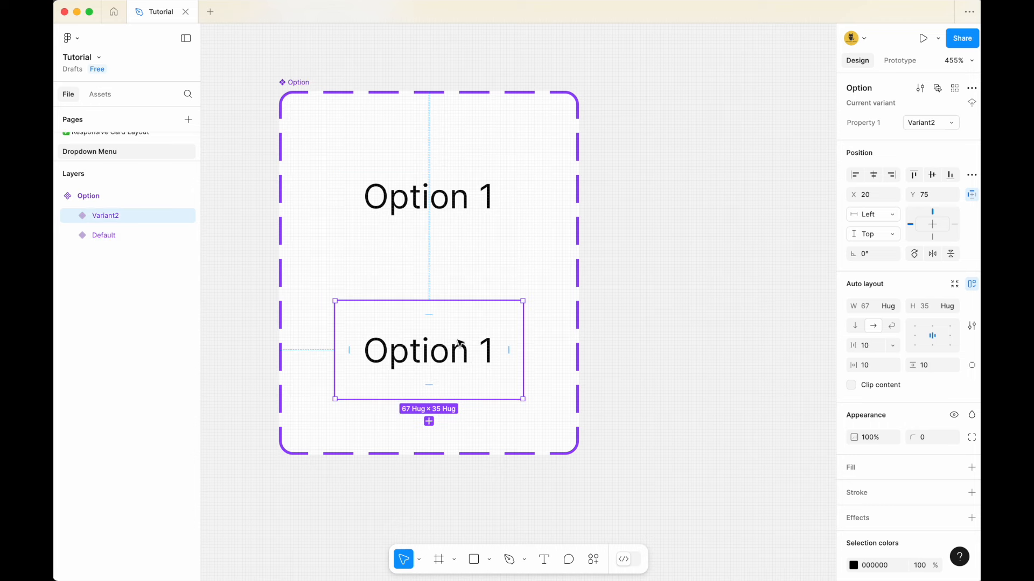
pyautogui.click(850, 468)
pyautogui.click(851, 488)
pyautogui.moveTo(701, 305); pyautogui.dragTo(673, 287)
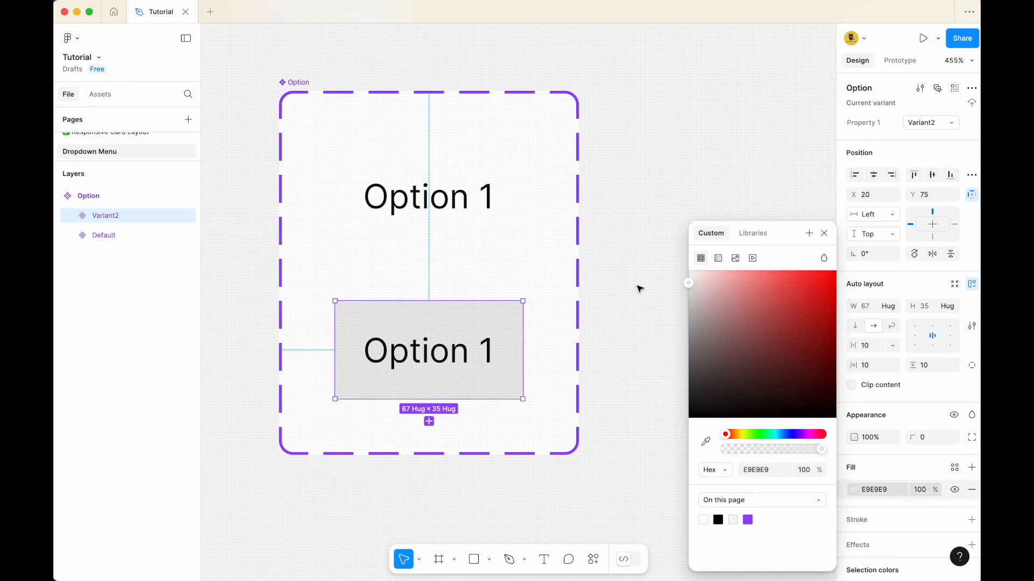
pyautogui.click(640, 289)
# Step: Find the Option component in the assets and place a Default instance beside the component set at X -545, Y -399
pyautogui.scroll(-3, 641, 284)
pyautogui.hscroll(2, 637, 256)
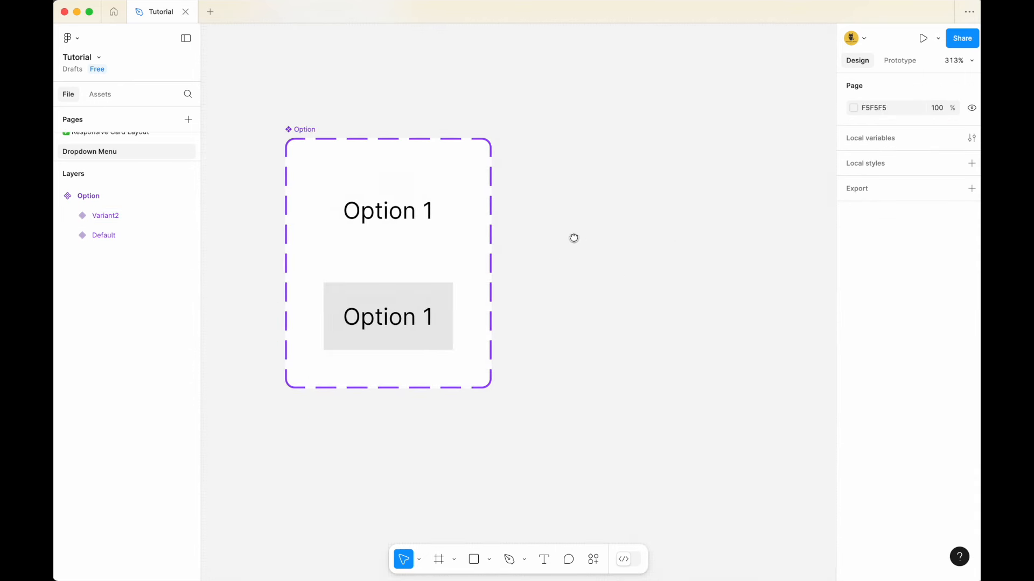
pyautogui.hscroll(2, 574, 237)
pyautogui.scroll(1, 574, 237)
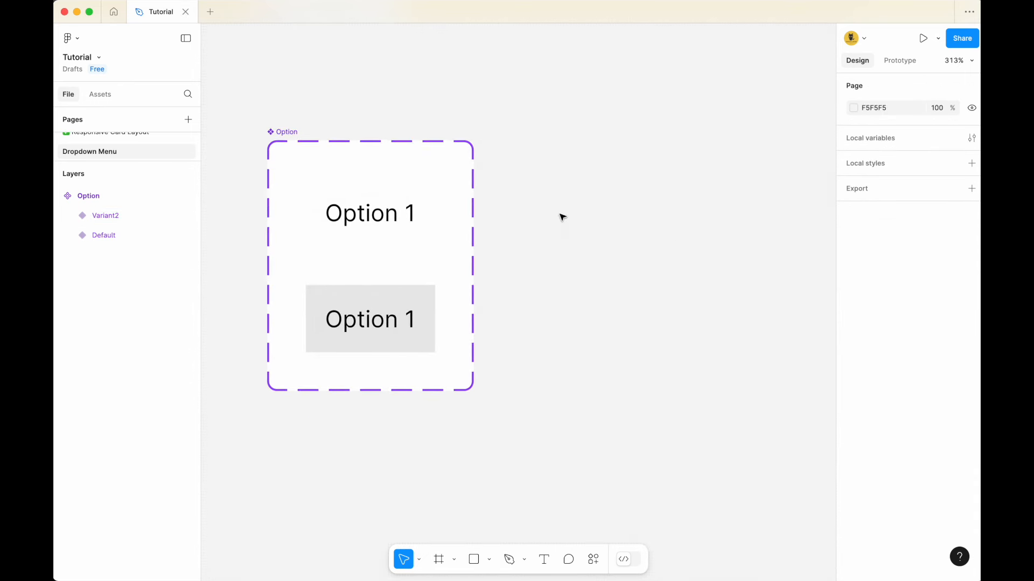
pyautogui.click(101, 94)
pyautogui.write('option')
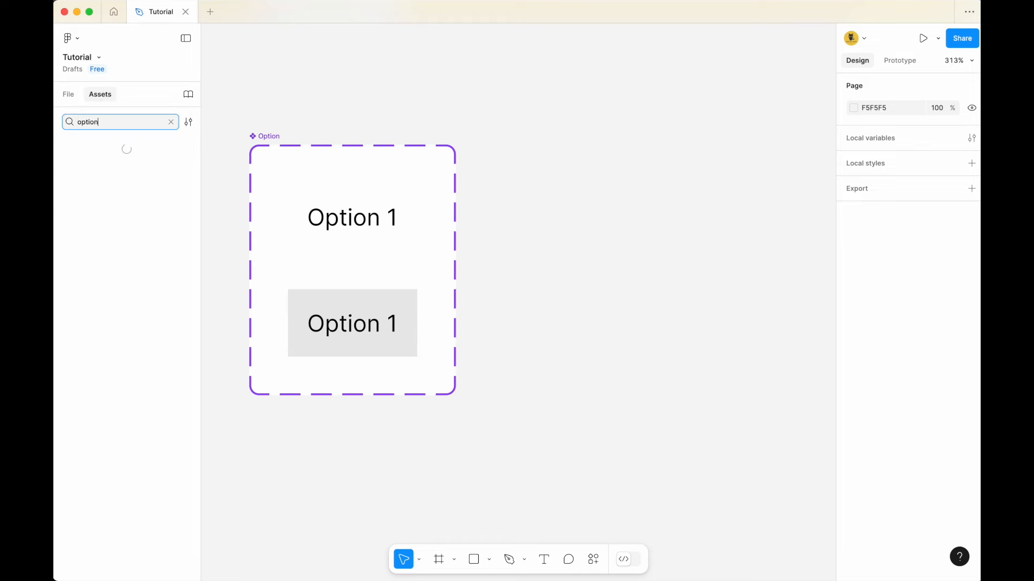
pyautogui.moveTo(97, 173); pyautogui.dragTo(592, 171)
pyautogui.click(171, 122)
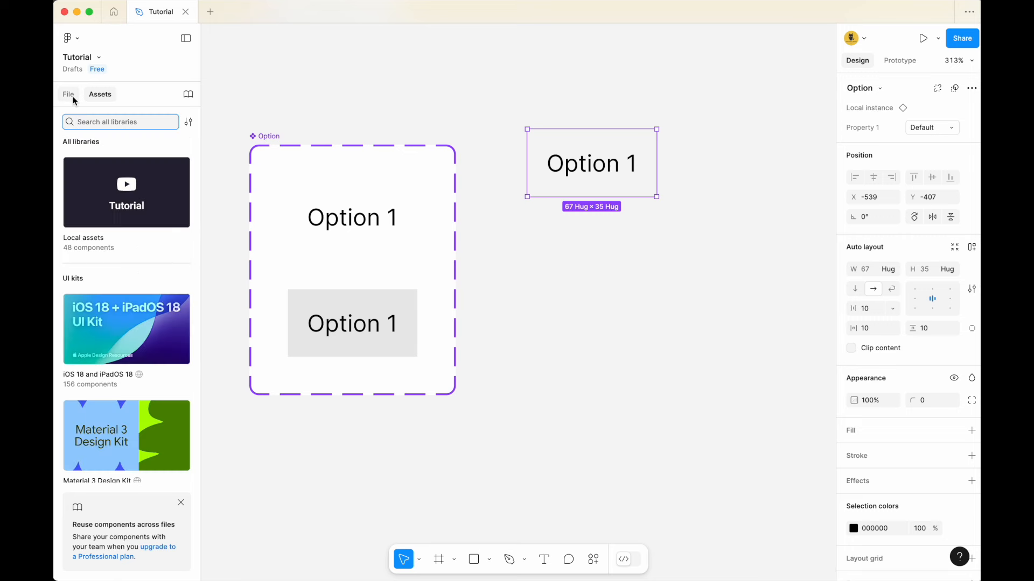
pyautogui.click(69, 95)
pyautogui.click(578, 107)
pyautogui.click(603, 173)
pyautogui.moveTo(603, 173); pyautogui.dragTo(599, 187)
pyautogui.rightClick(587, 188)
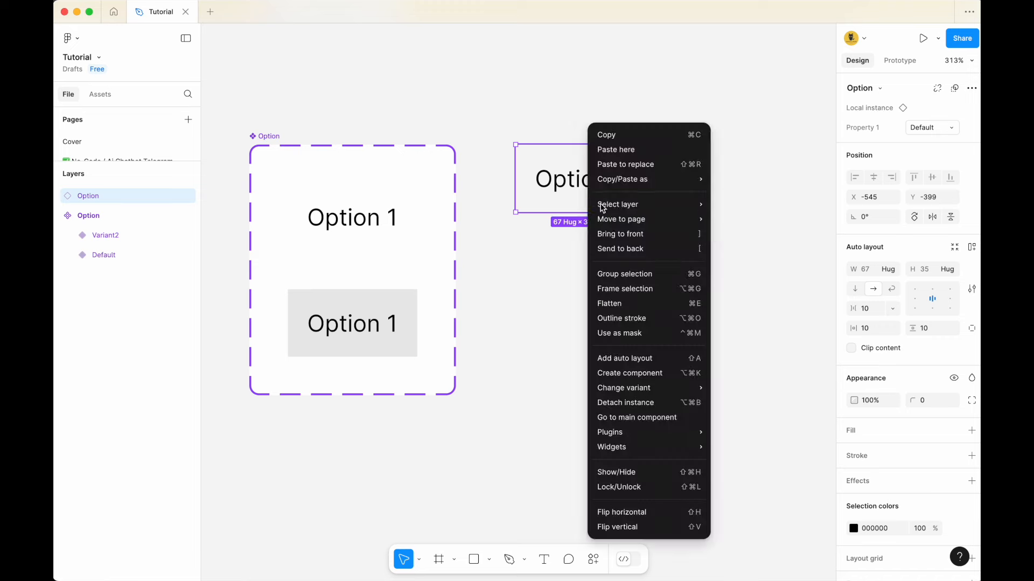
pyautogui.moveTo(645, 190)
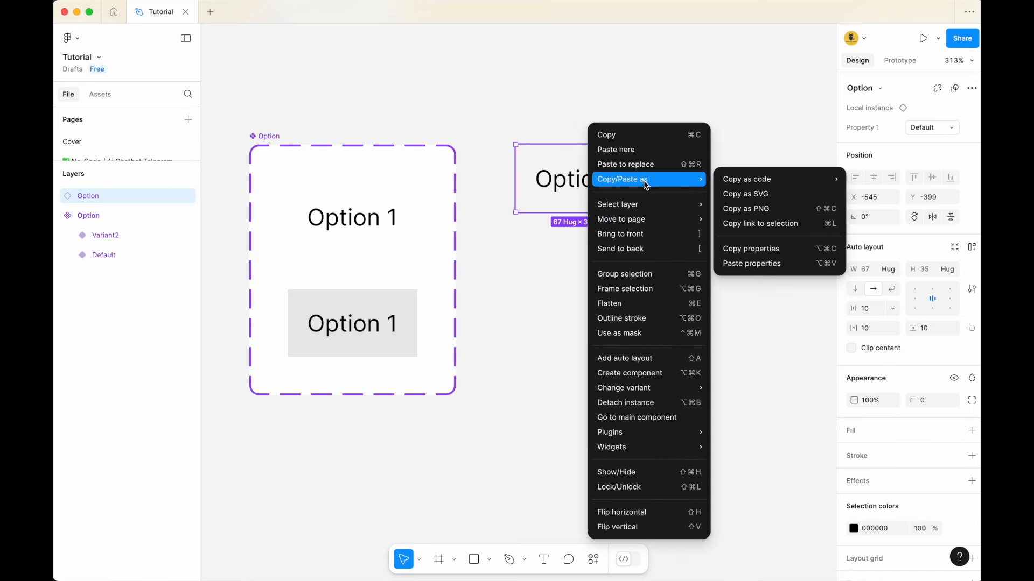
pyautogui.click(562, 192)
pyautogui.click(590, 255)
# Step: Duplicate the Option instance twice and stack the copies below it in a column
pyautogui.click(583, 197)
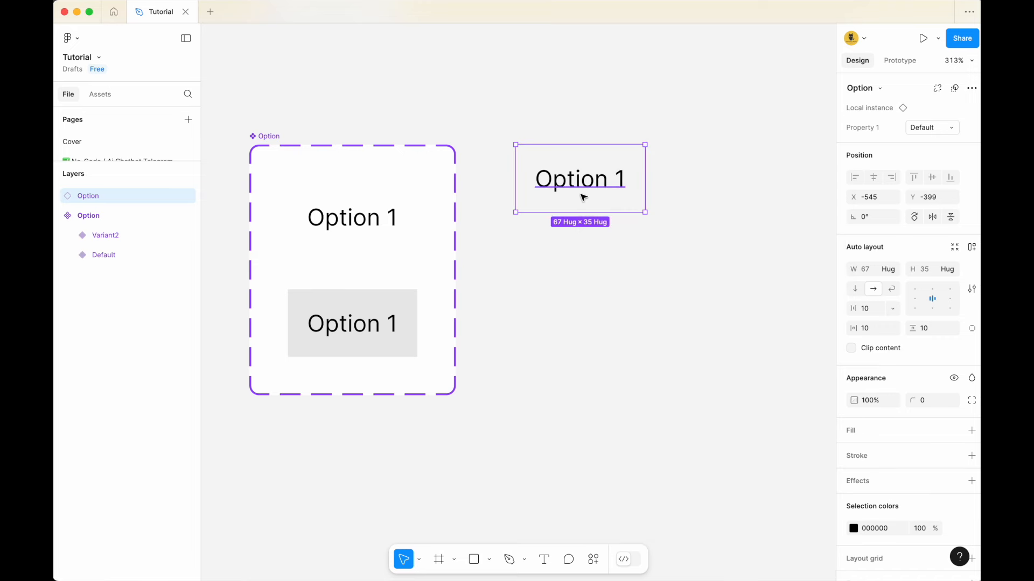
pyautogui.press('super+d')
pyautogui.moveTo(594, 191); pyautogui.dragTo(597, 319)
pyautogui.press('super+d')
pyautogui.click(590, 253)
pyautogui.click(602, 259)
pyautogui.click(597, 315)
pyautogui.click(596, 266)
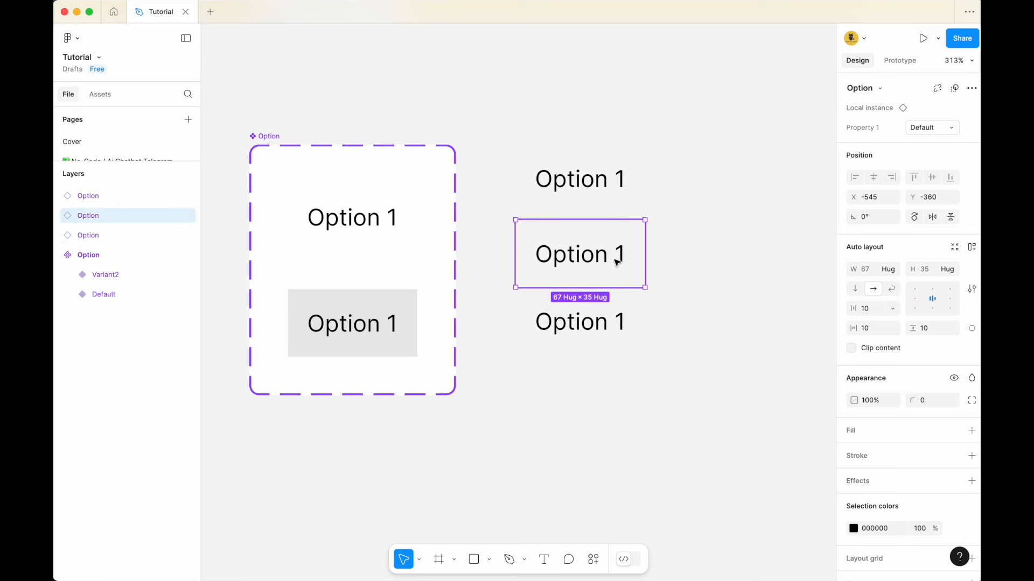
# Step: Change the text of the second and third instances to "Option 2" and "Option 3"
pyautogui.doubleClick(616, 259)
pyautogui.doubleClick(616, 260)
pyautogui.press('Right')
pyautogui.press('BackSpace')
pyautogui.write('2')
pyautogui.doubleClick(603, 322)
pyautogui.press('BackSpace')
pyautogui.write('3')
pyautogui.press('Escape')
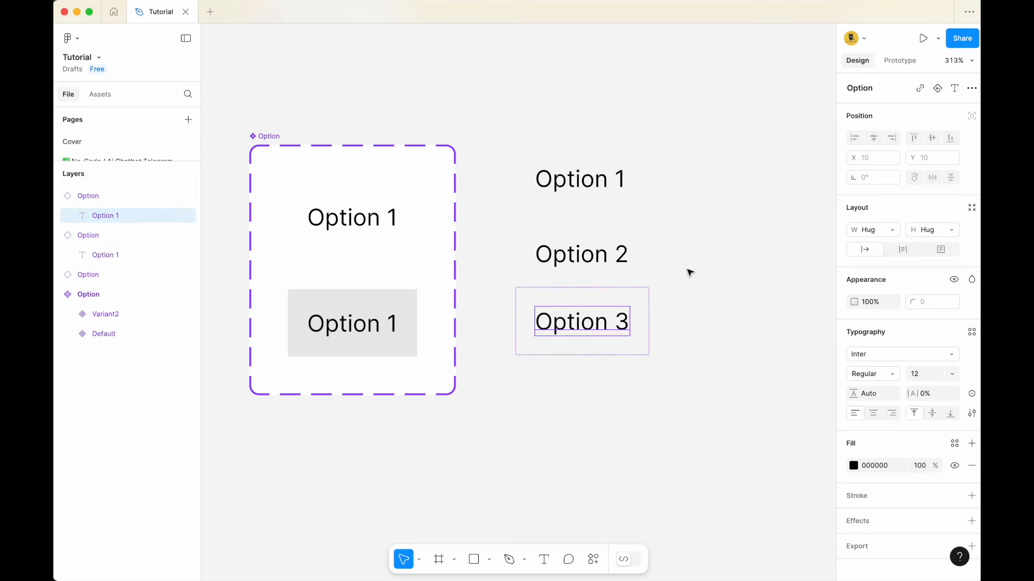
pyautogui.click(673, 218)
pyautogui.click(602, 182)
pyautogui.click(674, 180)
pyautogui.click(593, 178)
pyautogui.click(691, 235)
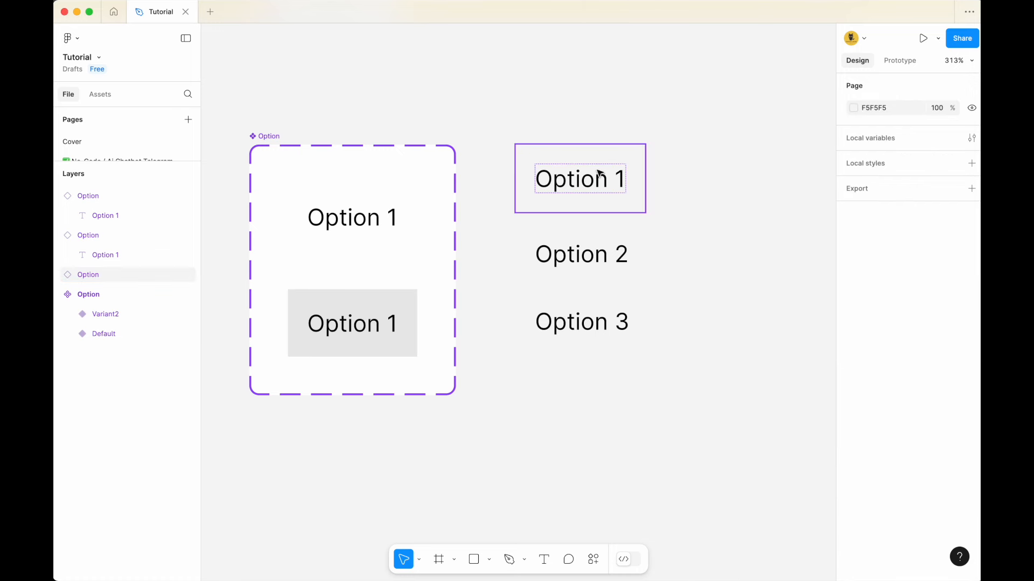
# Step: Move the three stacked Option instances together slightly downward, leaving room above them
pyautogui.moveTo(543, 131); pyautogui.dragTo(630, 323)
pyautogui.moveTo(591, 194); pyautogui.dragTo(600, 221)
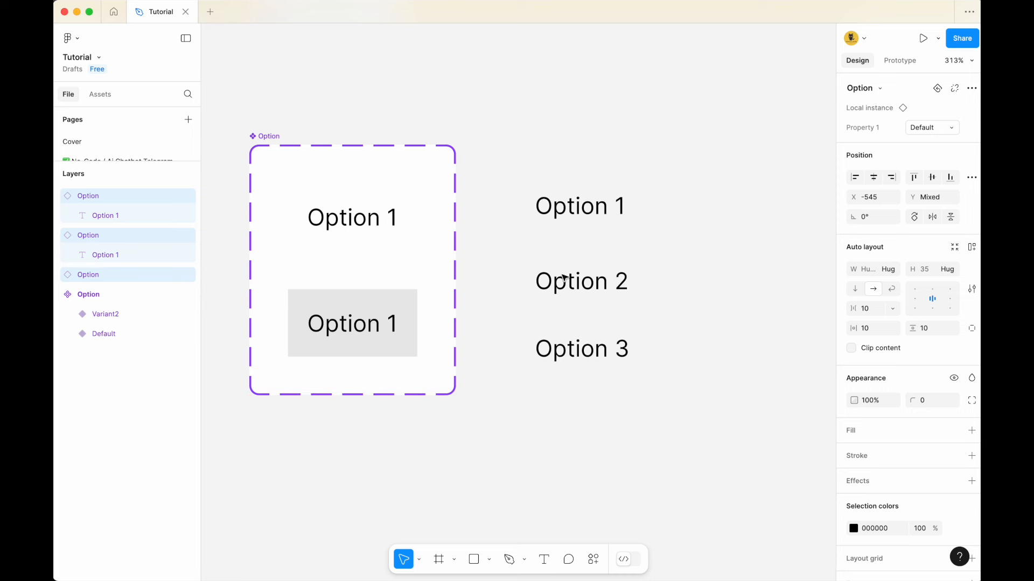
pyautogui.moveTo(563, 278); pyautogui.dragTo(563, 279)
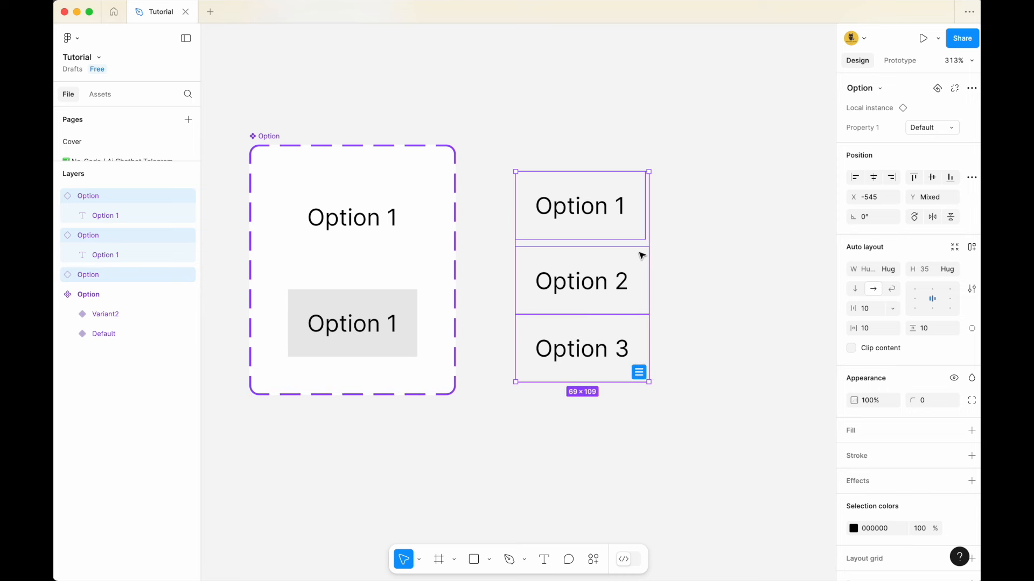
pyautogui.click(676, 238)
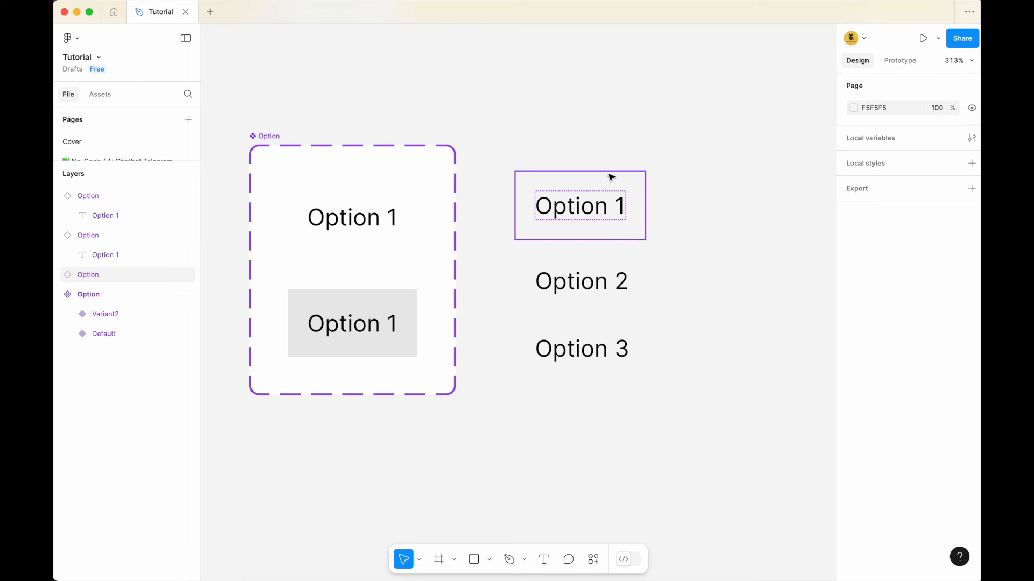
# Step: Add a separate text layer reading "Option 1" above the stacked instances and align it with their labels
pyautogui.click(544, 559)
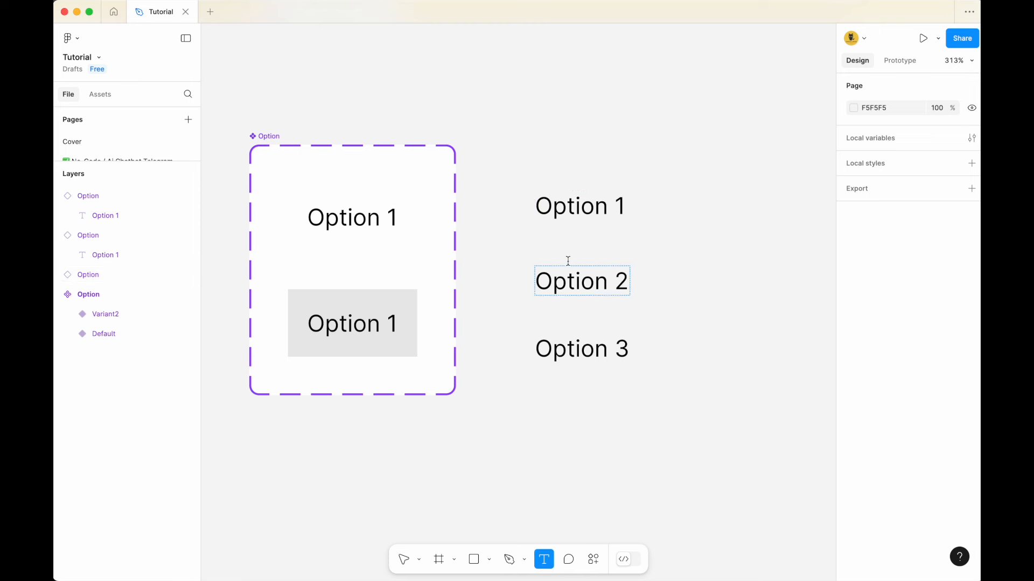
pyautogui.click(548, 134)
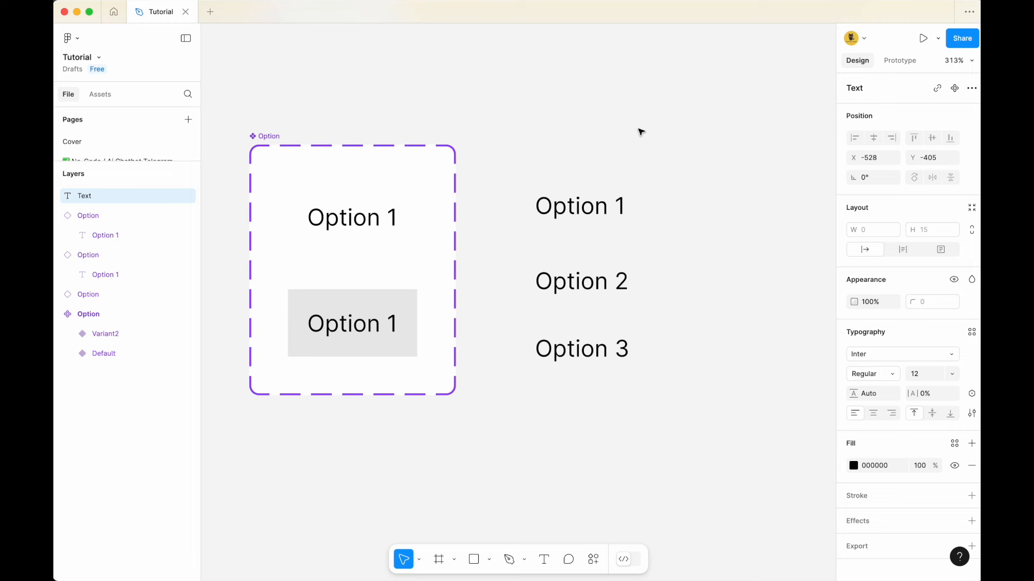
pyautogui.write('Optio')
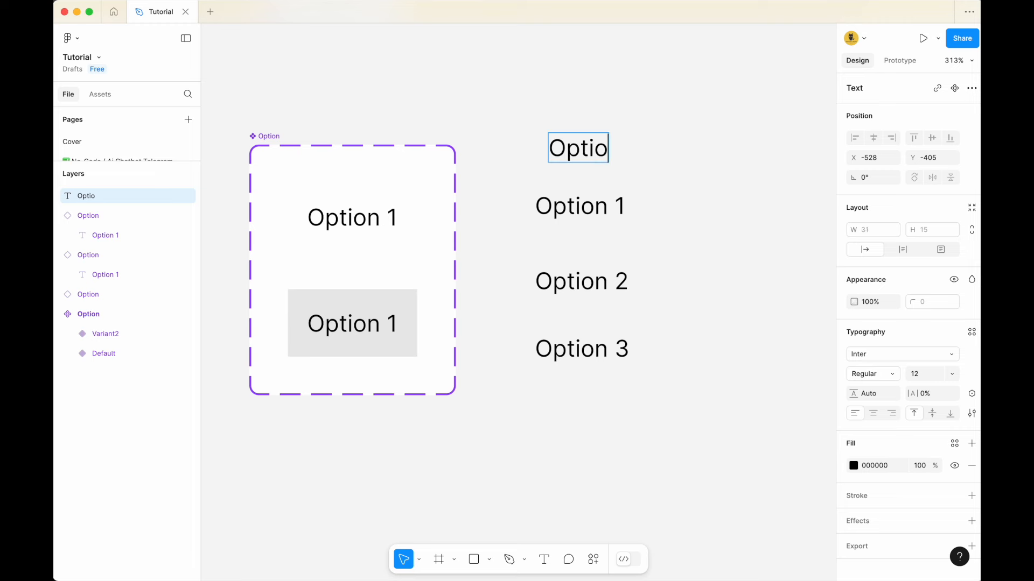
pyautogui.write('n 1')
pyautogui.click(670, 106)
pyautogui.moveTo(600, 152)
pyautogui.mouseDown()
pyautogui.moveTo(576, 139)
pyautogui.moveTo(586, 141)
pyautogui.mouseUp()
pyautogui.click(685, 125)
pyautogui.moveTo(686, 125); pyautogui.dragTo(588, 120)
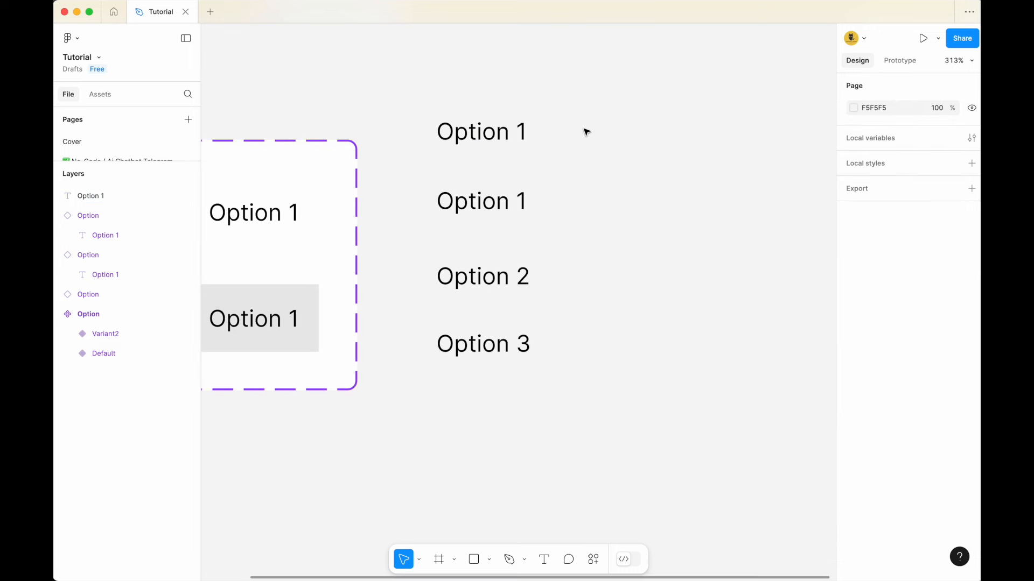
pyautogui.rightClick(587, 132)
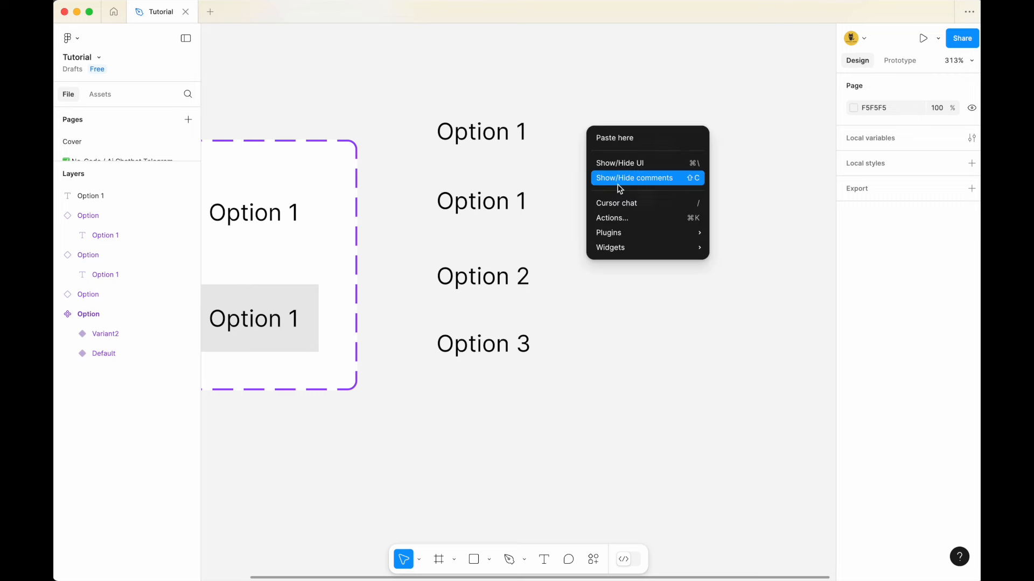
pyautogui.moveTo(656, 232)
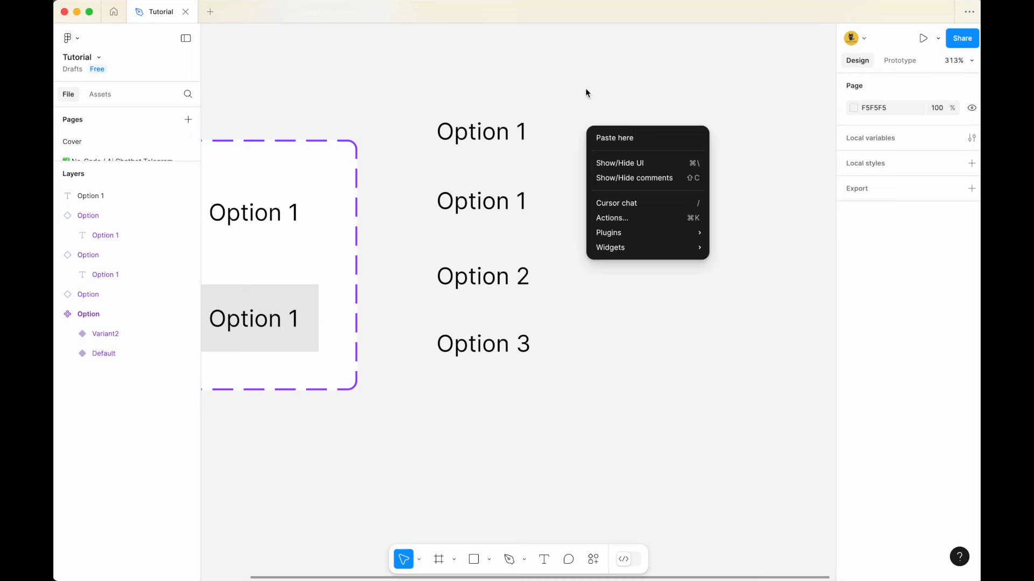
pyautogui.click(627, 101)
# Step: Find the Iconify plugin, run it and move its window away from the middle of the canvas
pyautogui.rightClick(637, 144)
pyautogui.moveTo(702, 244)
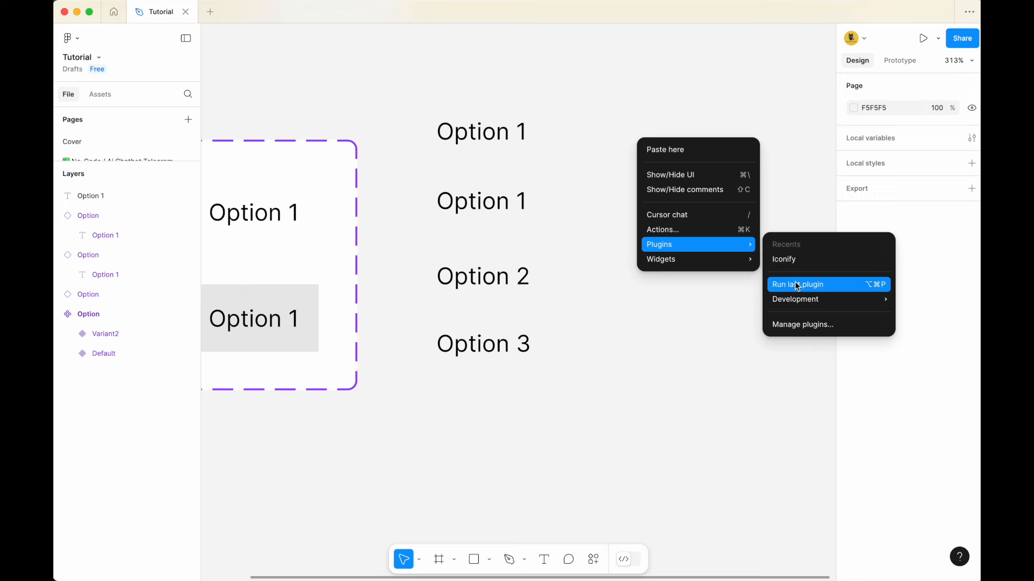
pyautogui.click(802, 326)
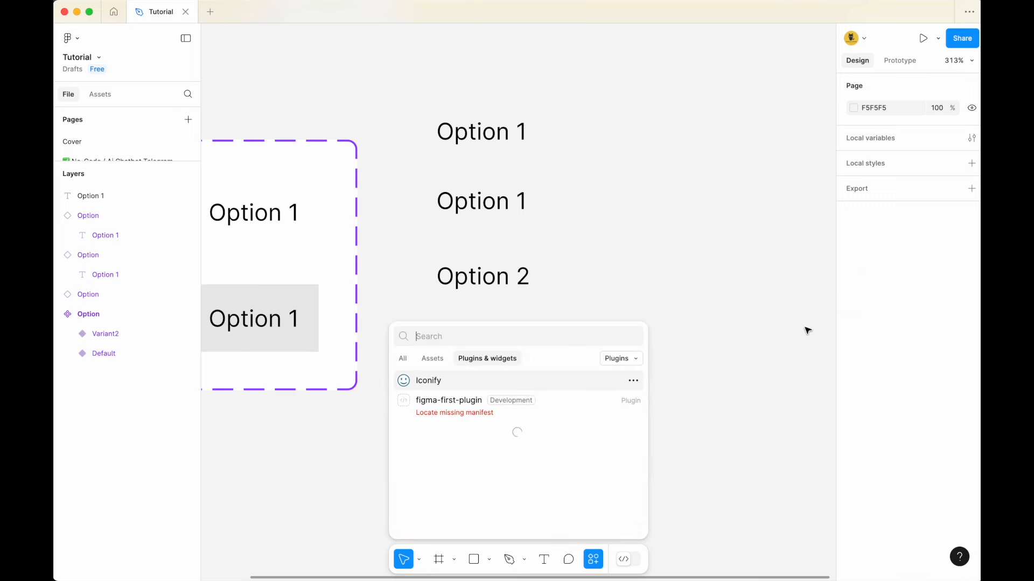
pyautogui.write('icon')
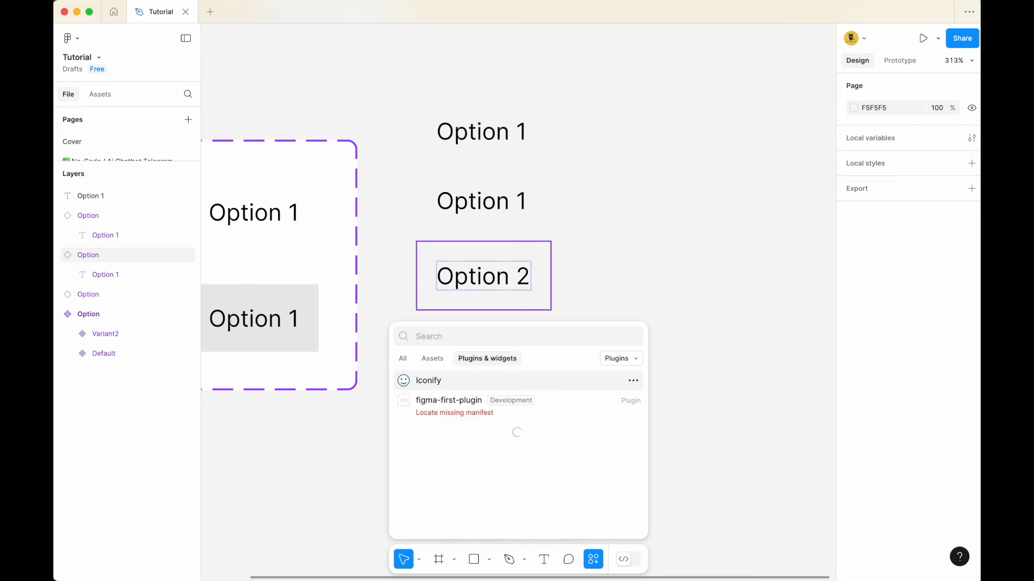
pyautogui.write('ify')
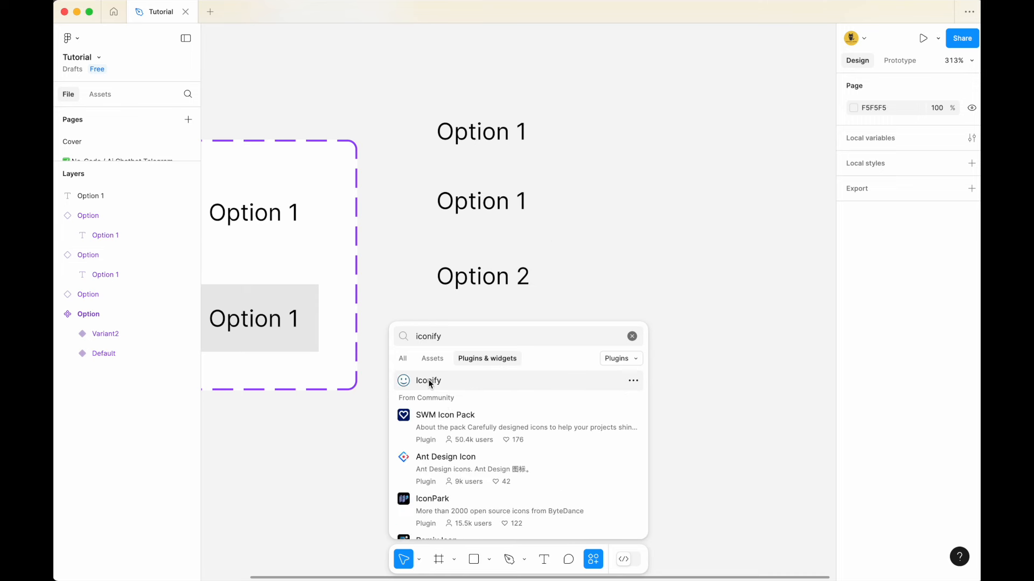
pyautogui.click(428, 379)
pyautogui.moveTo(390, 156); pyautogui.dragTo(270, 56)
# Step: Search the icons for "caret", place the ph:caret-up-light icon on the canvas and close the plugin
pyautogui.doubleClick(267, 160)
pyautogui.press('BackSpace')
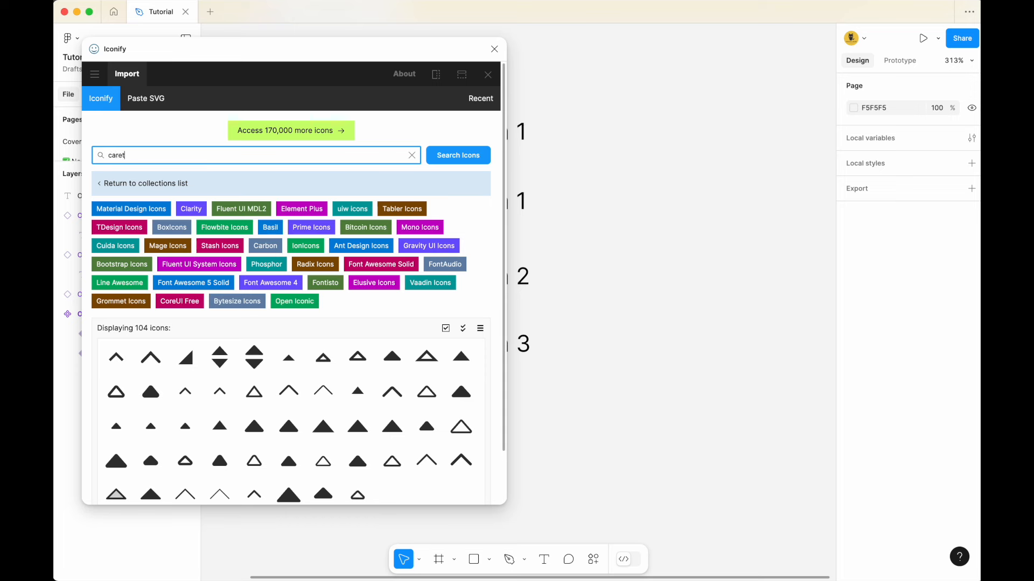
pyautogui.click(443, 157)
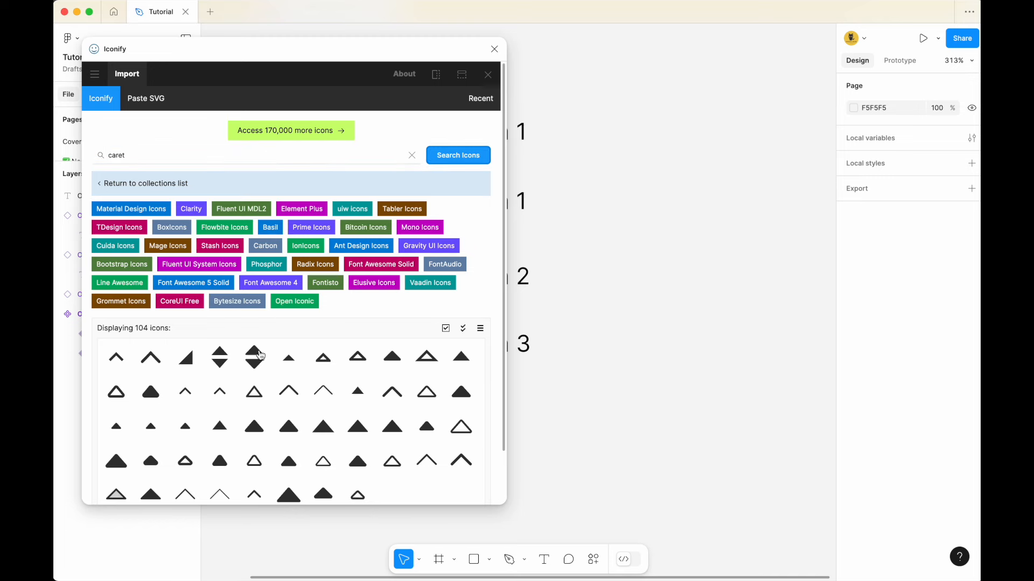
pyautogui.scroll(-1, 226, 399)
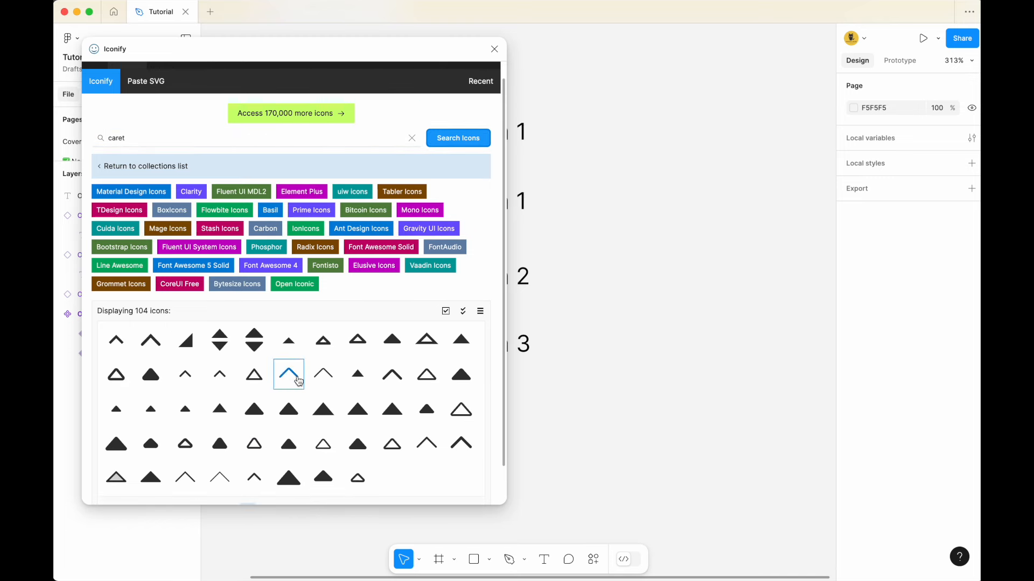
pyautogui.click(186, 480)
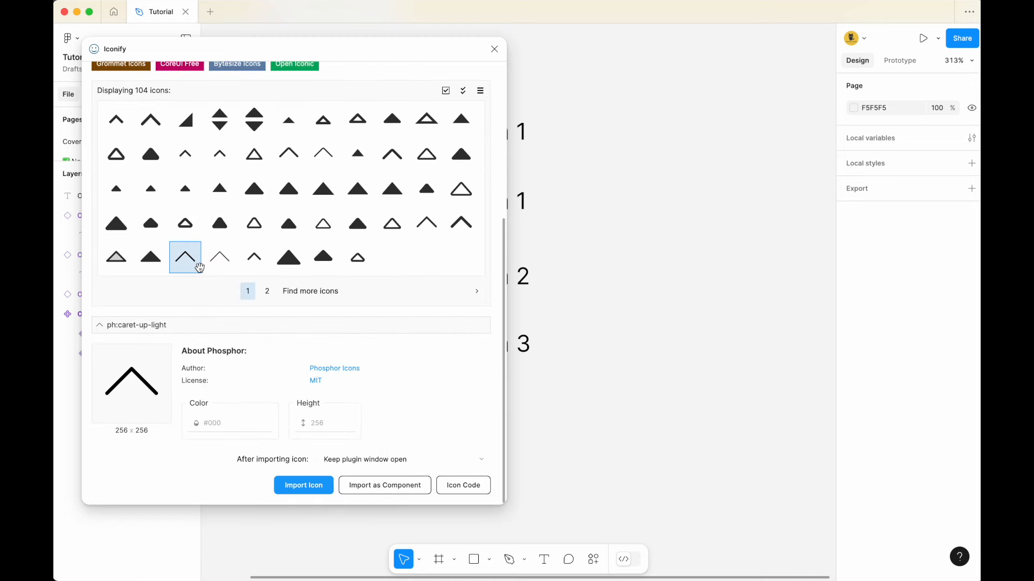
pyautogui.moveTo(185, 260); pyautogui.dragTo(623, 189)
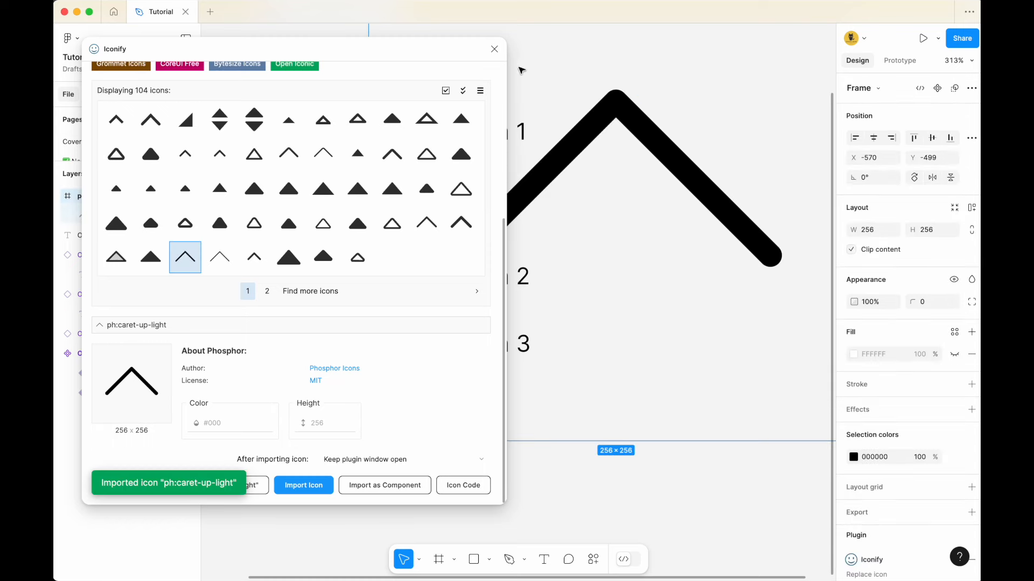
pyautogui.click(494, 50)
# Step: Shrink the caret icon frame beside the options, constrain its proportions and set its height to 16
pyautogui.scroll(-5, 599, 286)
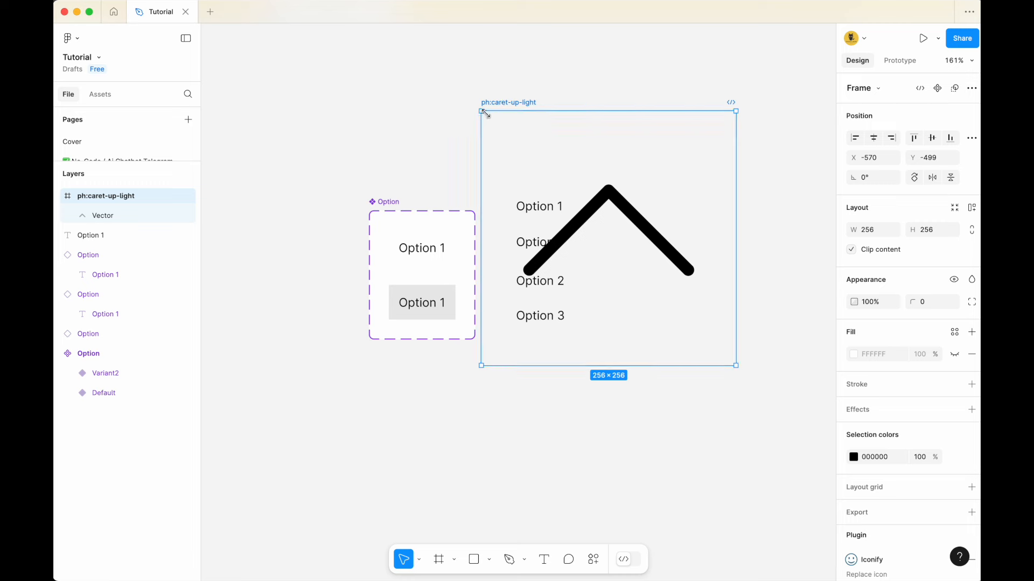
pyautogui.moveTo(491, 120); pyautogui.dragTo(626, 249)
pyautogui.scroll(5, 603, 234)
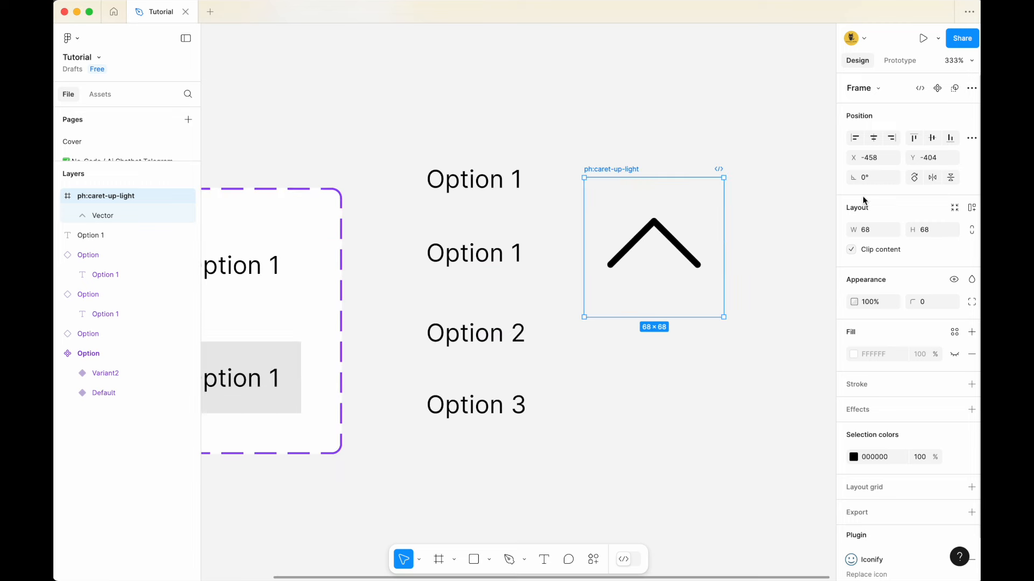
pyautogui.click(970, 230)
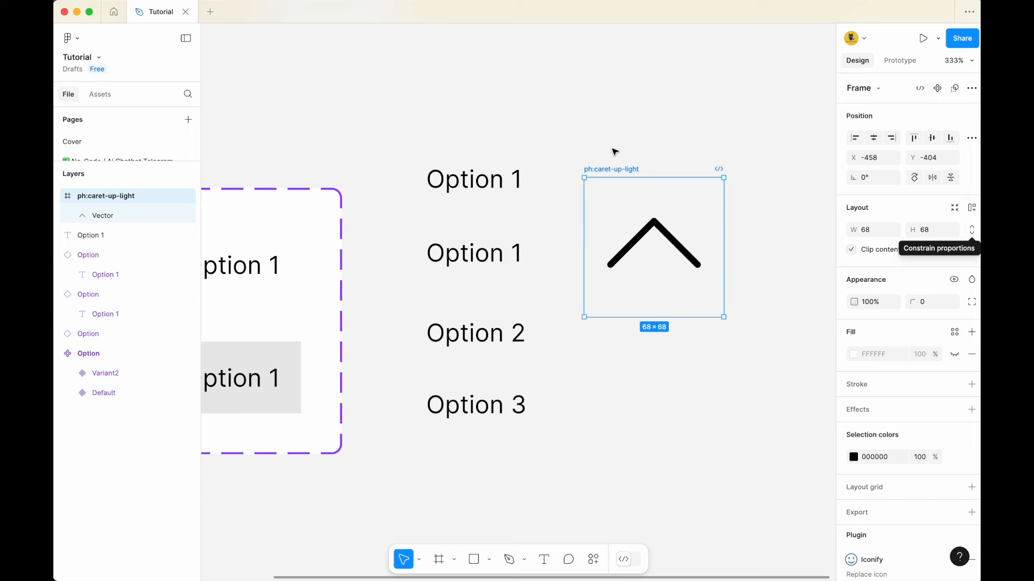
pyautogui.click(971, 232)
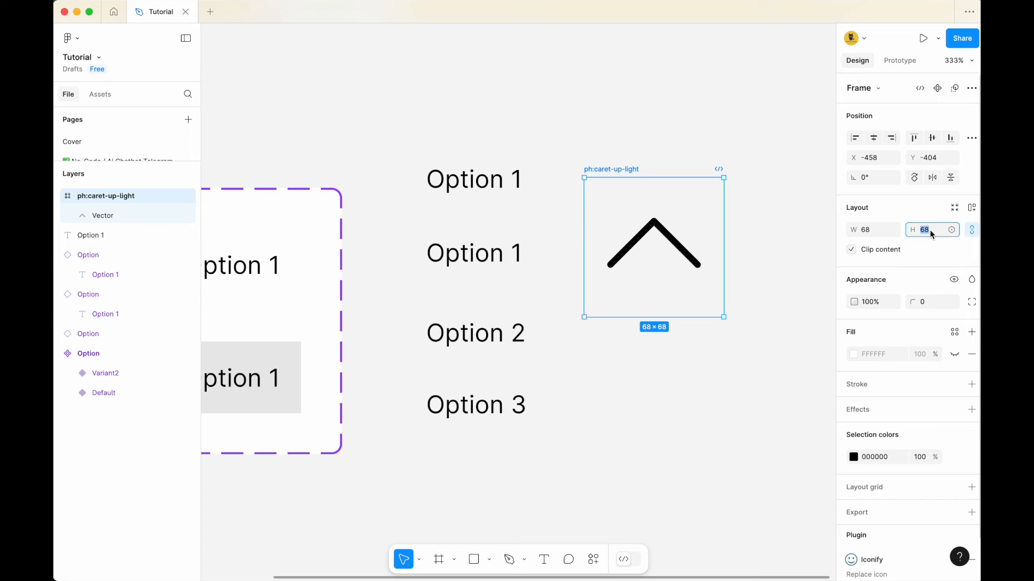
pyautogui.write('16')
pyautogui.press('Return')
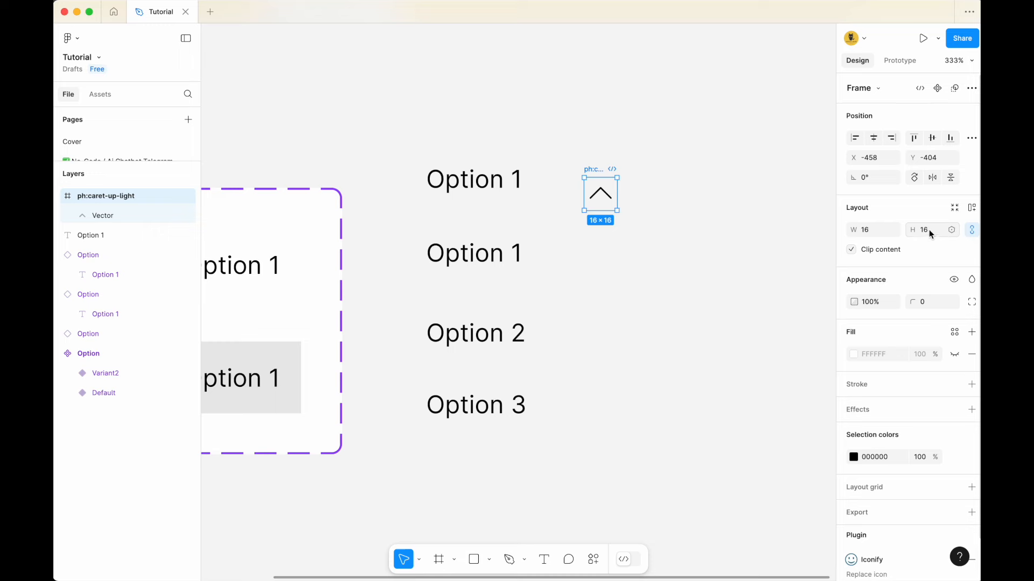
# Step: Place the caret icon level with the separate "Option 1" header text and wrap both in an auto layout frame
pyautogui.scroll(5, 571, 186)
pyautogui.moveTo(613, 167); pyautogui.dragTo(596, 144)
pyautogui.click(449, 172)
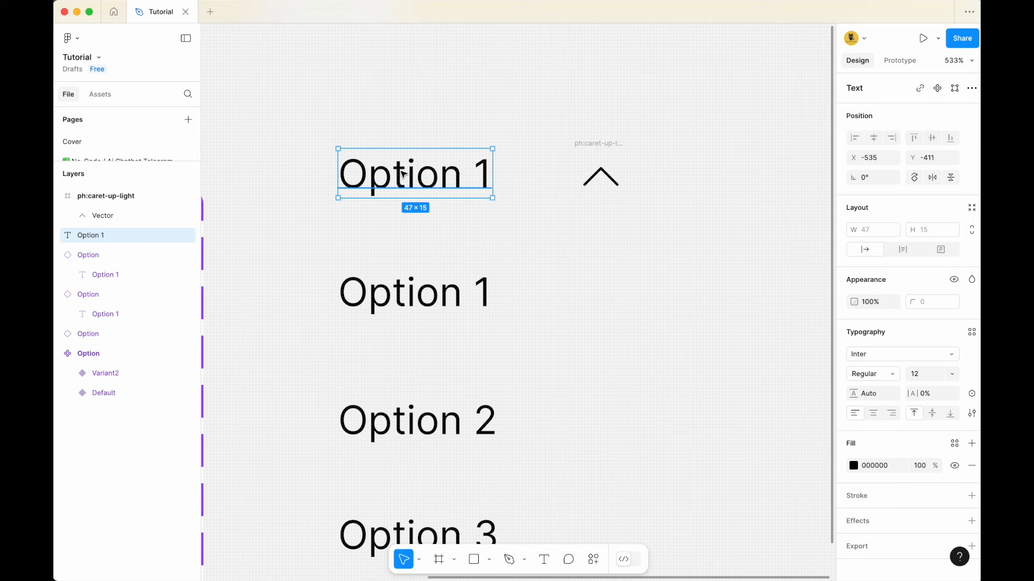
pyautogui.keyDown('shift'); pyautogui.click(595, 157); pyautogui.keyUp('shift')
pyautogui.moveTo(399, 120); pyautogui.dragTo(723, 221)
pyautogui.rightClick(594, 144)
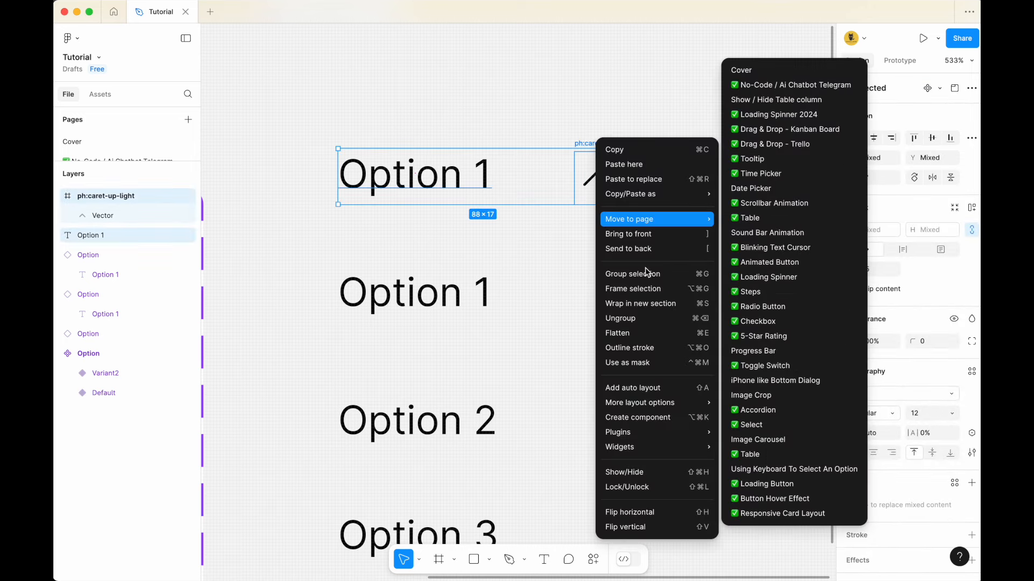
pyautogui.click(658, 386)
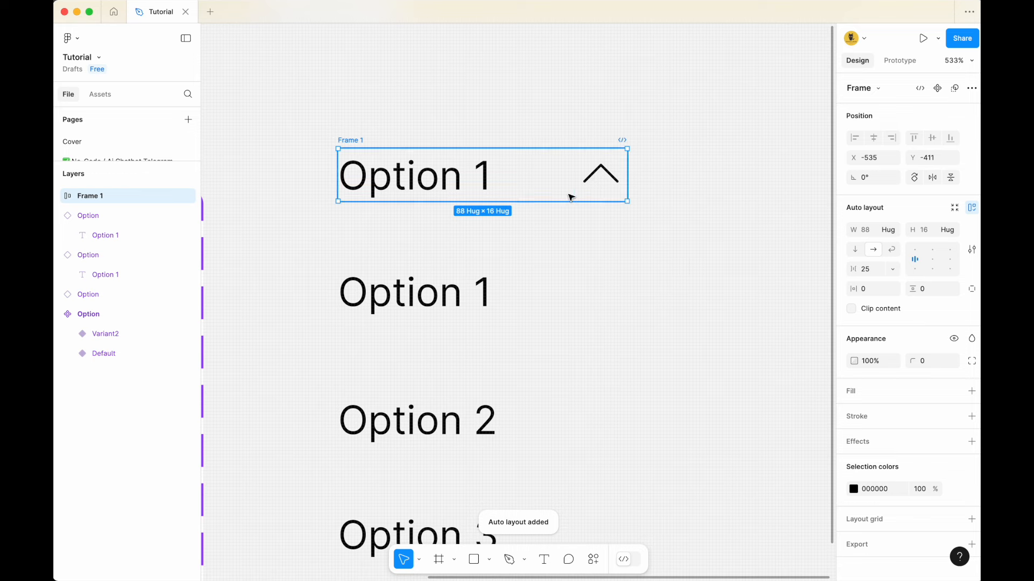
# Step: Set the header frame's horizontal and vertical padding to 10 each
pyautogui.click(338, 119)
pyautogui.click(350, 140)
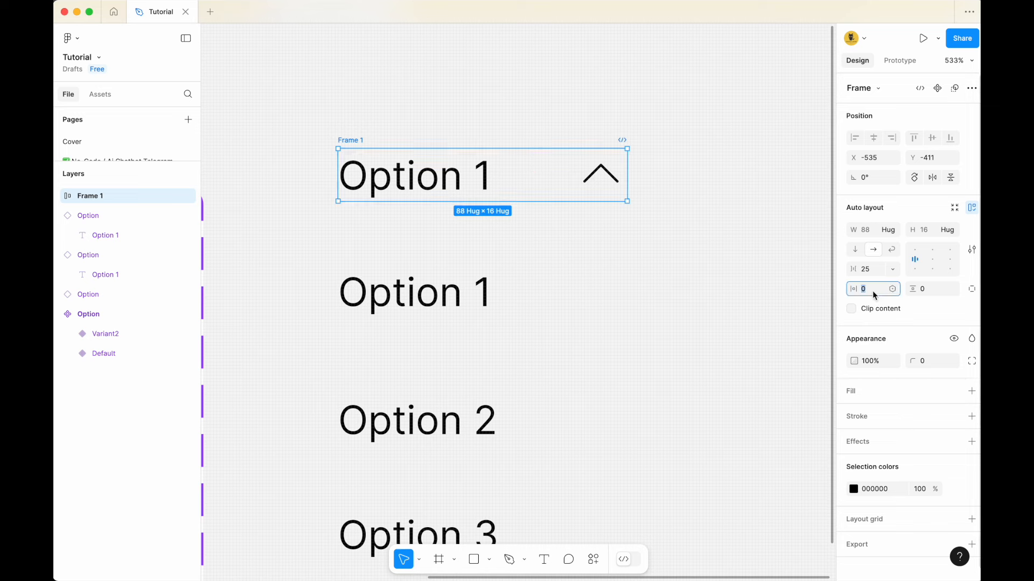
pyautogui.write('10')
pyautogui.click(932, 289)
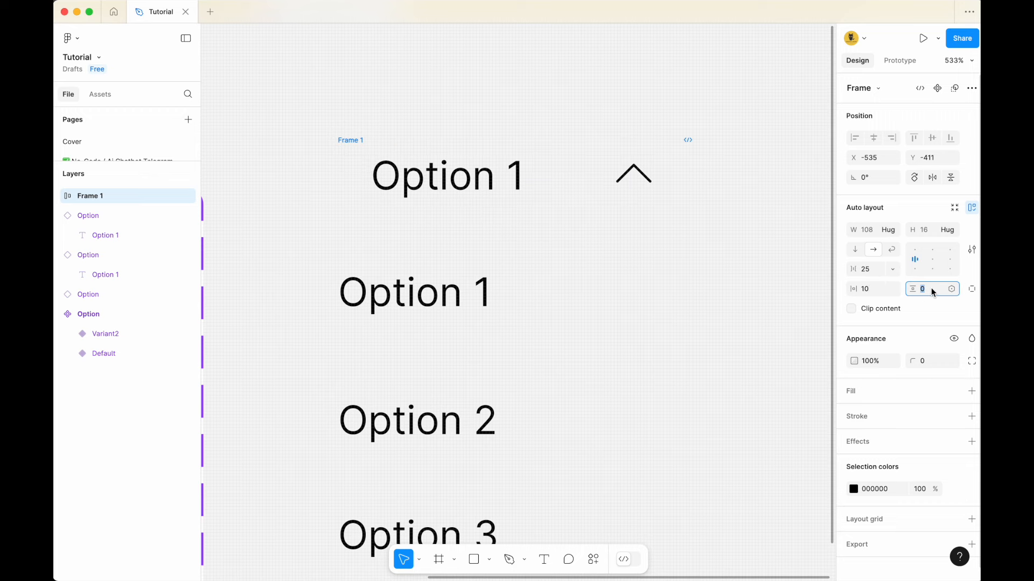
pyautogui.write('10')
pyautogui.press('Return')
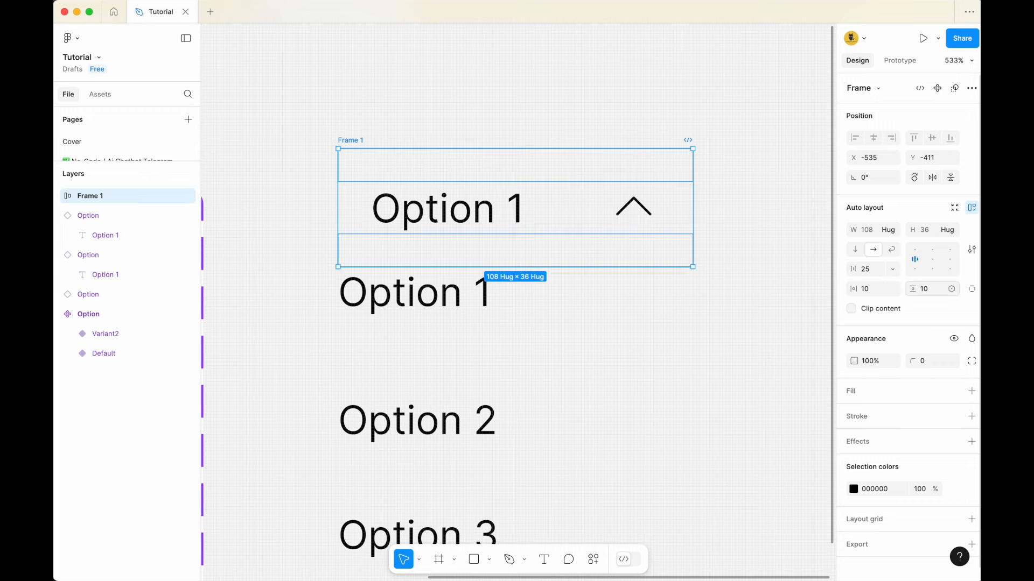
# Step: Move the header frame upward so it sits clear above the first Option instance
pyautogui.moveTo(354, 145); pyautogui.dragTo(357, 110)
pyautogui.click(371, 96)
pyautogui.doubleClick(354, 104)
pyautogui.click(383, 87)
pyautogui.moveTo(356, 104); pyautogui.dragTo(353, 101)
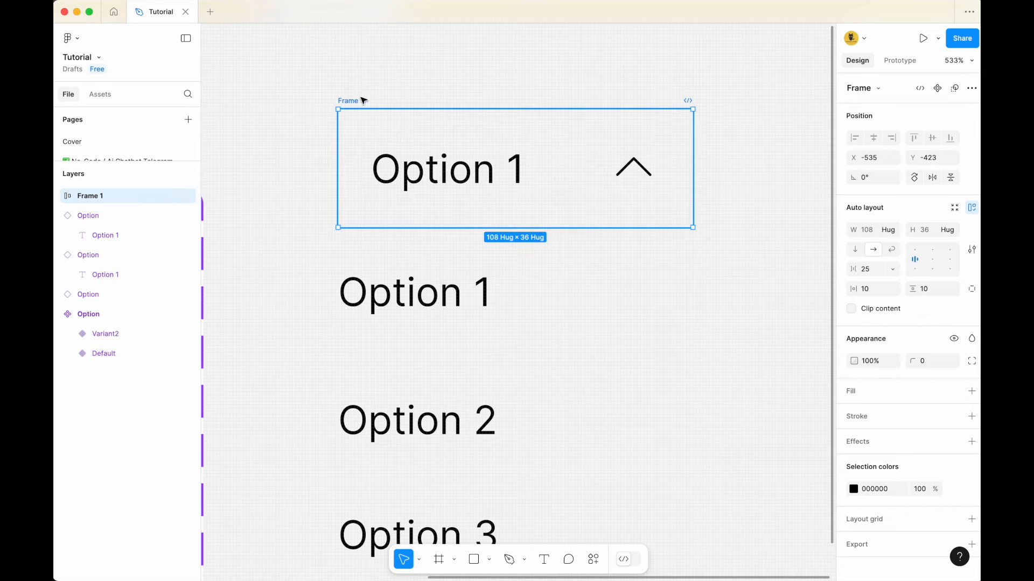
pyautogui.scroll(-3, 360, 100)
pyautogui.moveTo(312, 78); pyautogui.dragTo(711, 465)
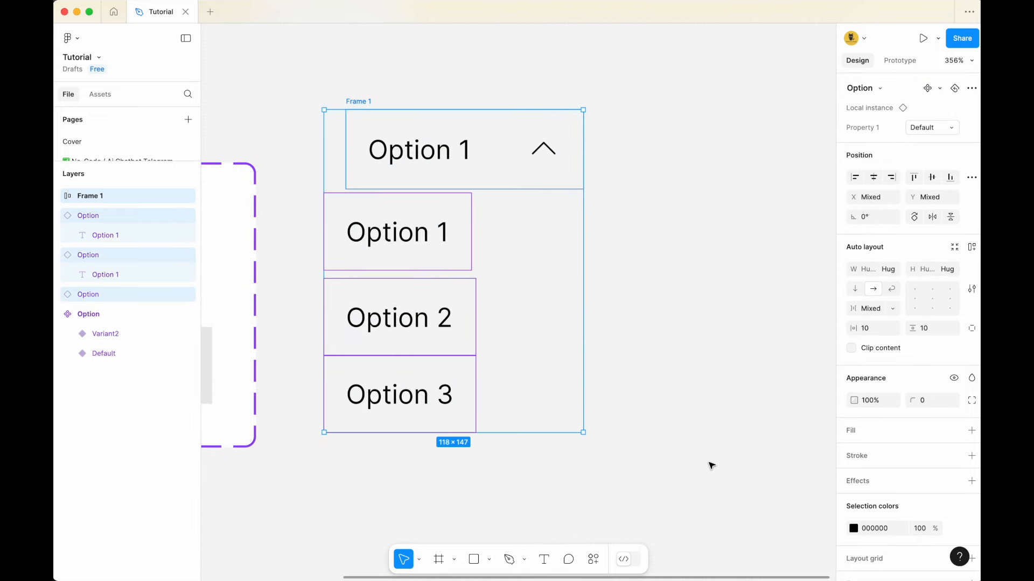
pyautogui.moveTo(393, 209); pyautogui.dragTo(541, 404)
pyautogui.press('super+z')
# Step: Wrap the header frame and the three Option instances together in a vertical auto layout frame
pyautogui.moveTo(300, 76); pyautogui.dragTo(729, 450)
pyautogui.rightClick(481, 175)
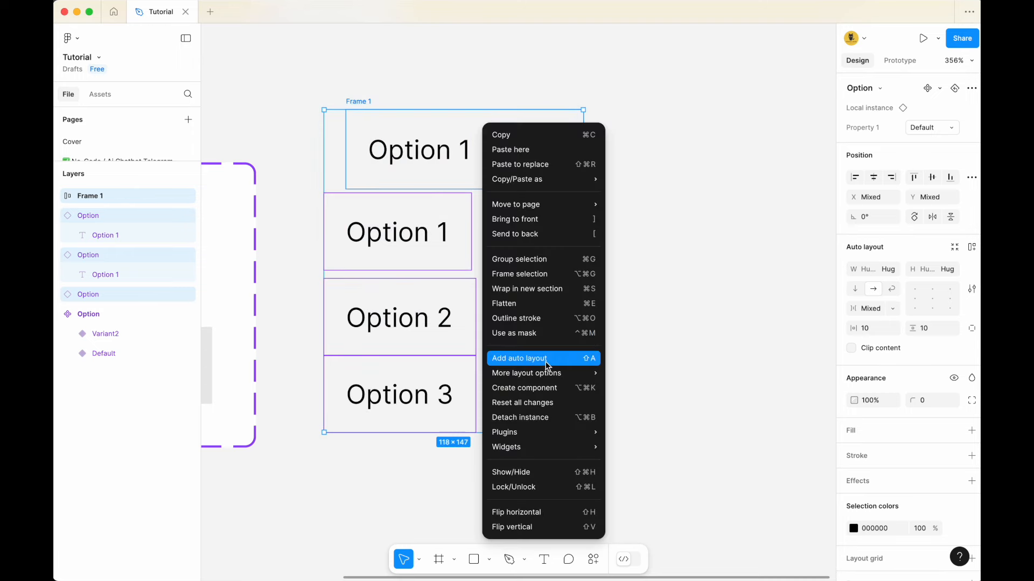
pyautogui.click(539, 359)
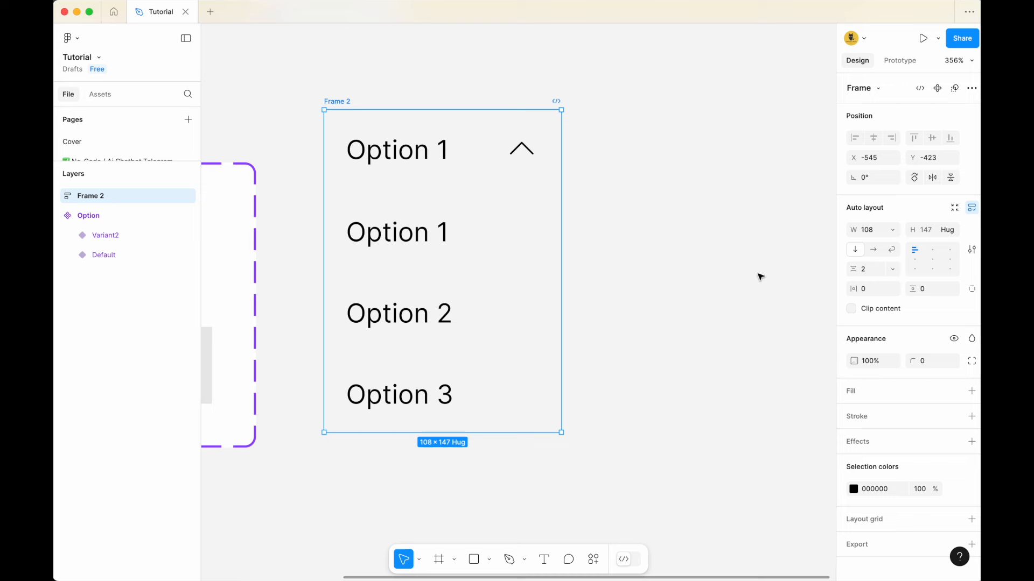
# Step: Add a white FFFFFF fill to the outer dropdown frame
pyautogui.click(459, 92)
pyautogui.click(343, 102)
pyautogui.click(341, 92)
pyautogui.click(343, 102)
pyautogui.click(857, 390)
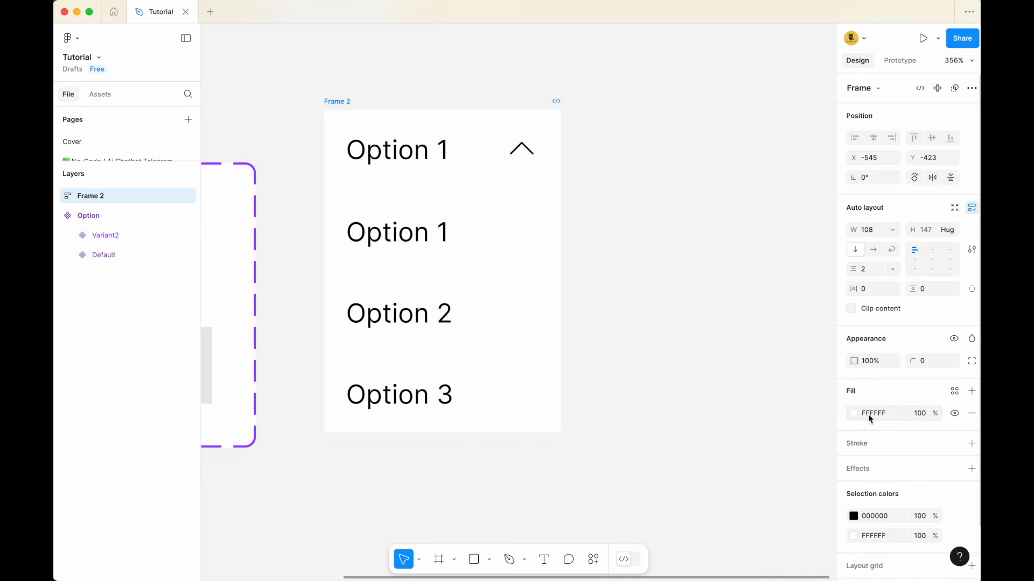
pyautogui.click(685, 279)
# Step: Set the vertical gap between items in the outer dropdown frame to 0
pyautogui.hscroll(-5, 731, 237)
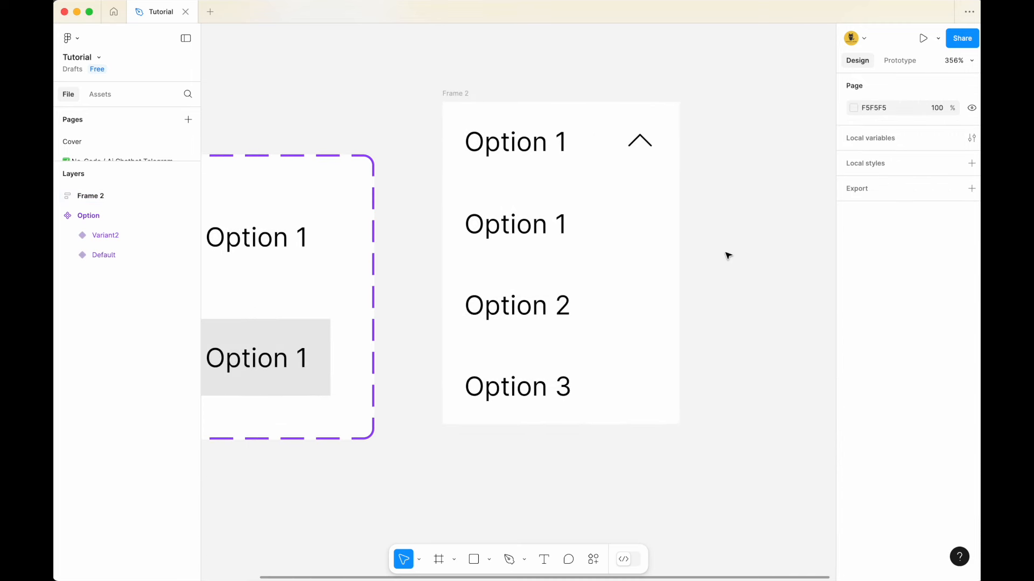
pyautogui.scroll(-2, 728, 256)
pyautogui.hscroll(-3, 718, 233)
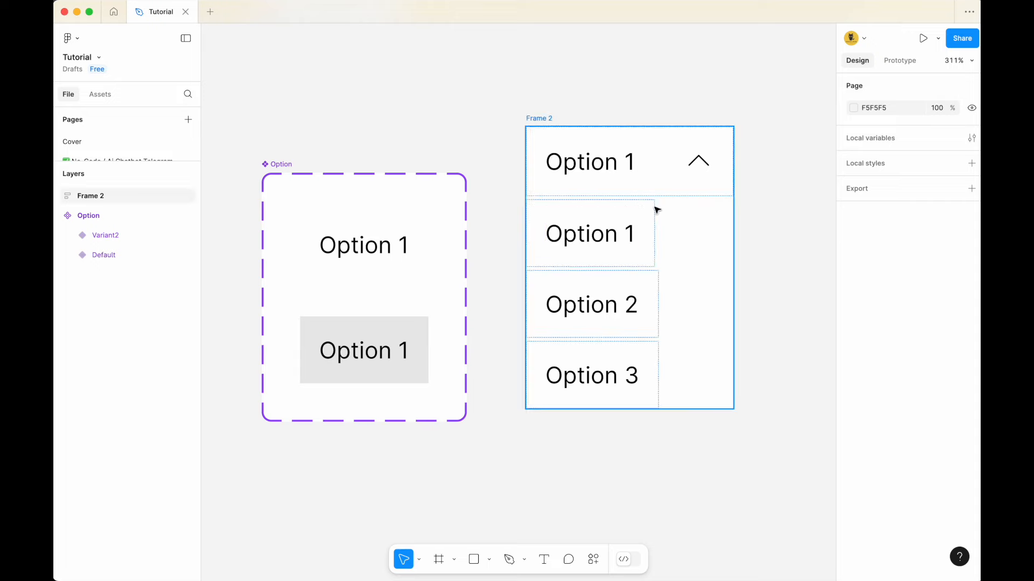
pyautogui.hscroll(1, 600, 113)
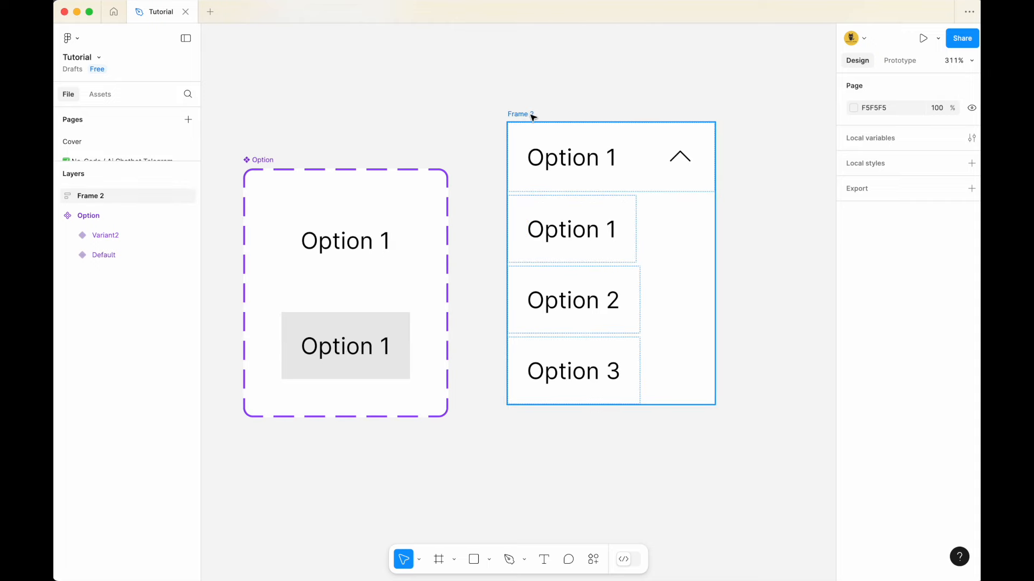
pyautogui.scroll(5, 533, 116)
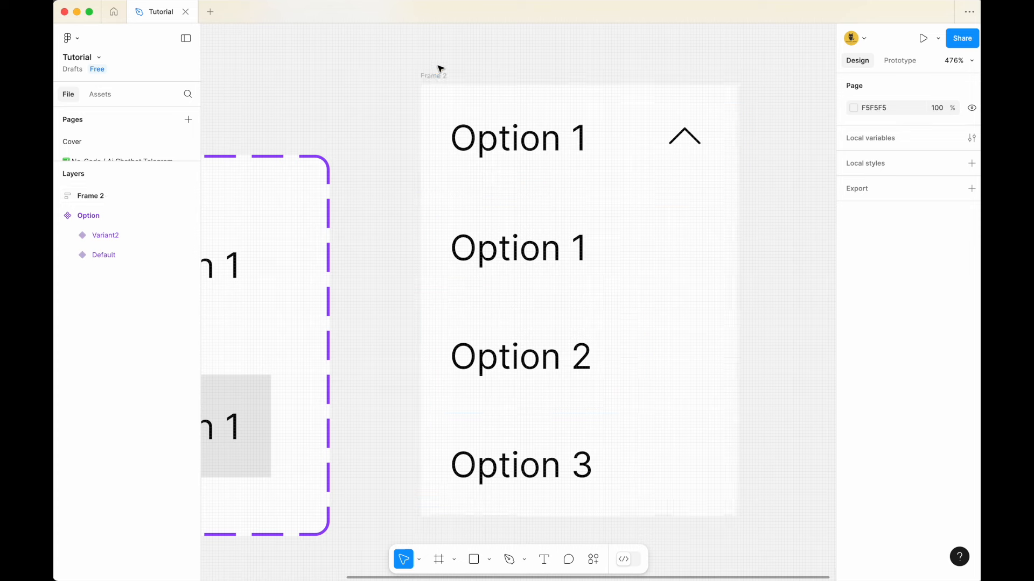
pyautogui.click(447, 76)
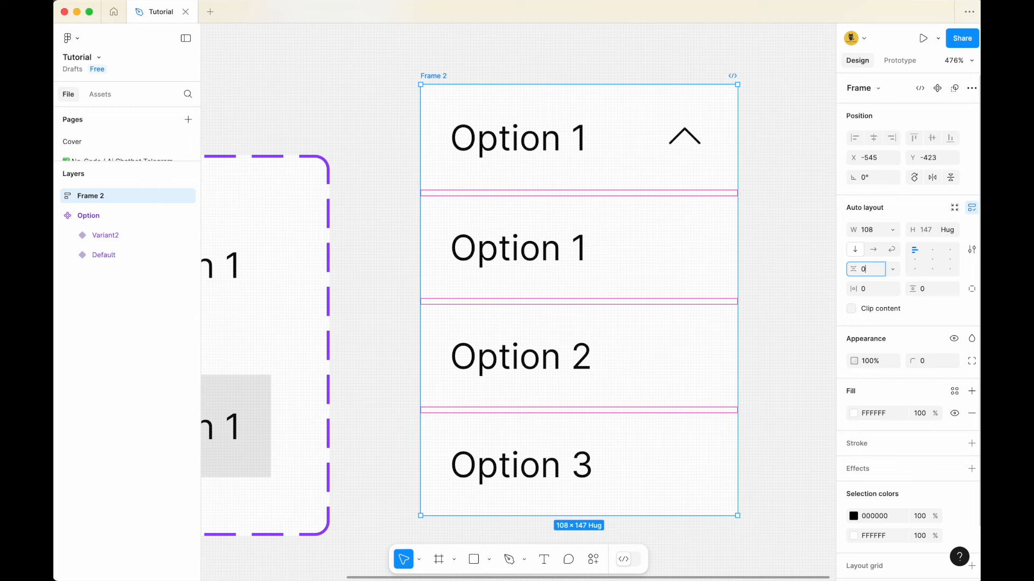
pyautogui.press('Return')
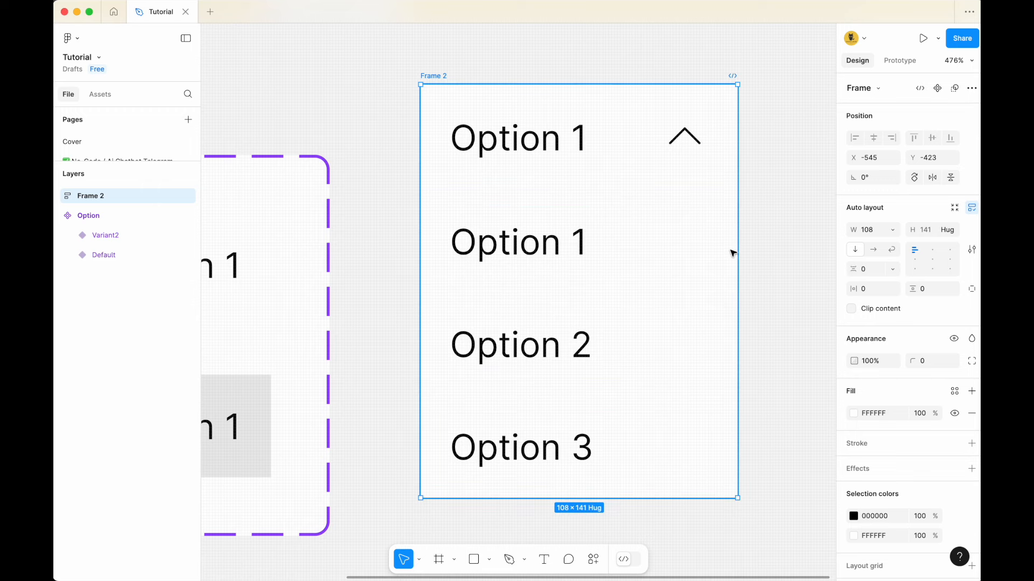
# Step: Set the width of the three Option instances below the header to Fill container
pyautogui.click(580, 249)
pyautogui.click(583, 344)
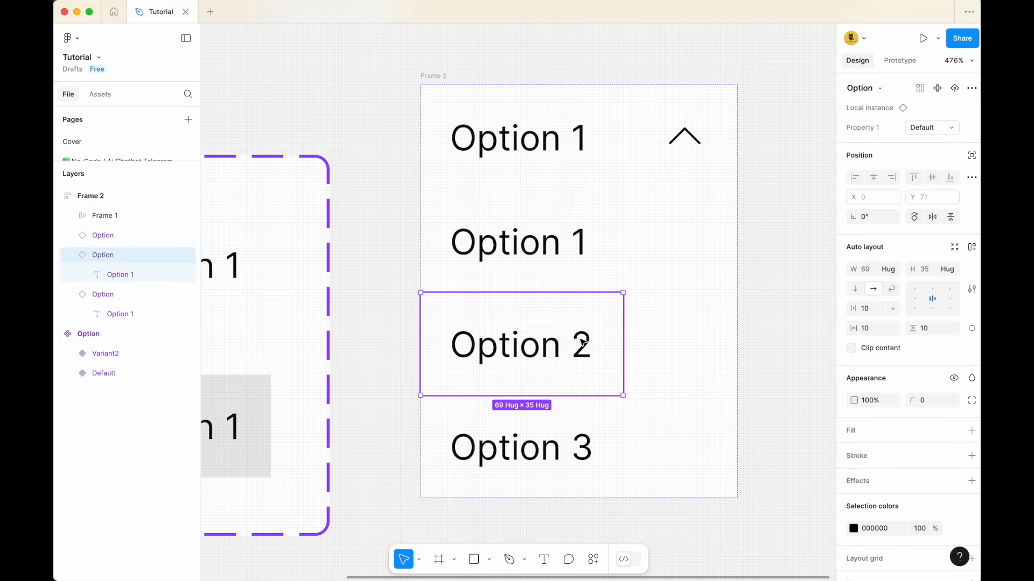
pyautogui.click(580, 438)
pyautogui.click(575, 376)
pyautogui.click(572, 250)
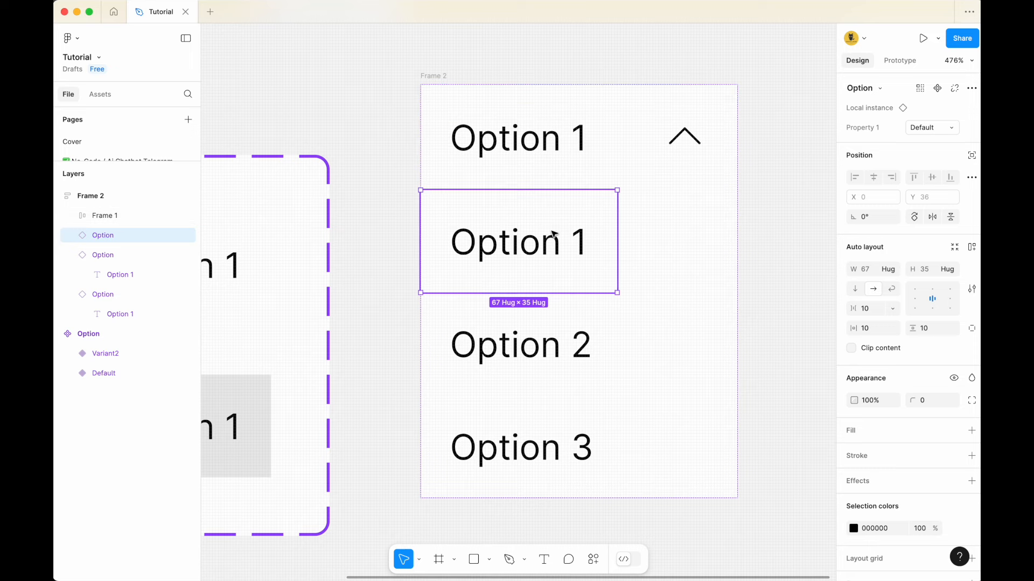
pyautogui.keyDown('shift'); pyautogui.click(563, 336); pyautogui.keyUp('shift')
pyautogui.keyDown('shift'); pyautogui.click(575, 425); pyautogui.keyUp('shift')
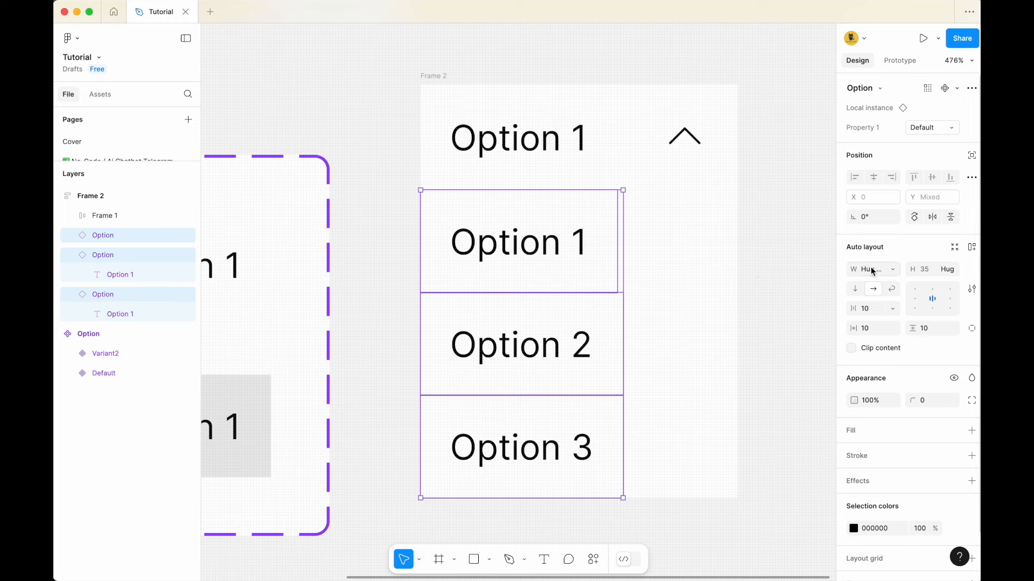
pyautogui.click(892, 270)
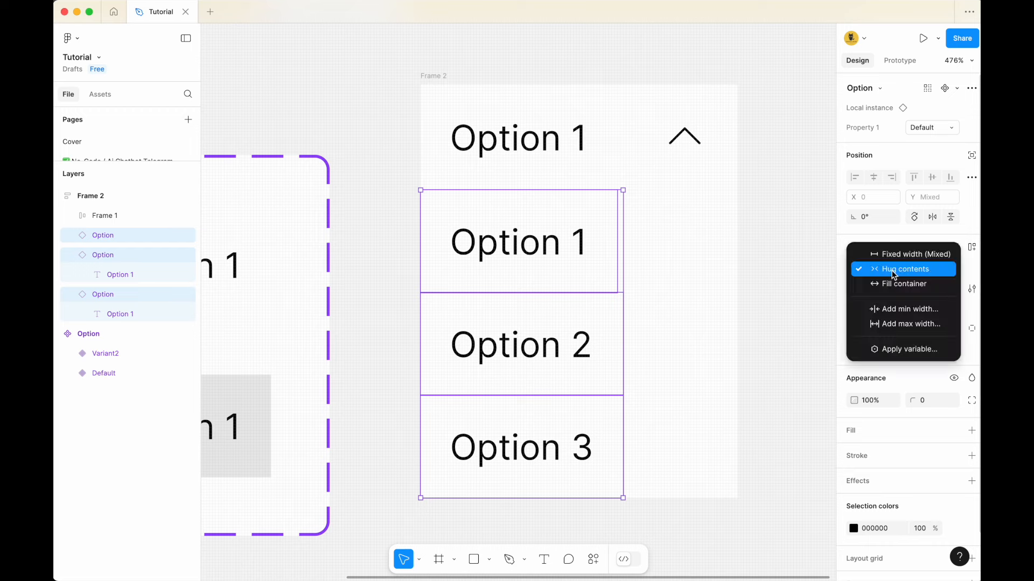
pyautogui.click(914, 293)
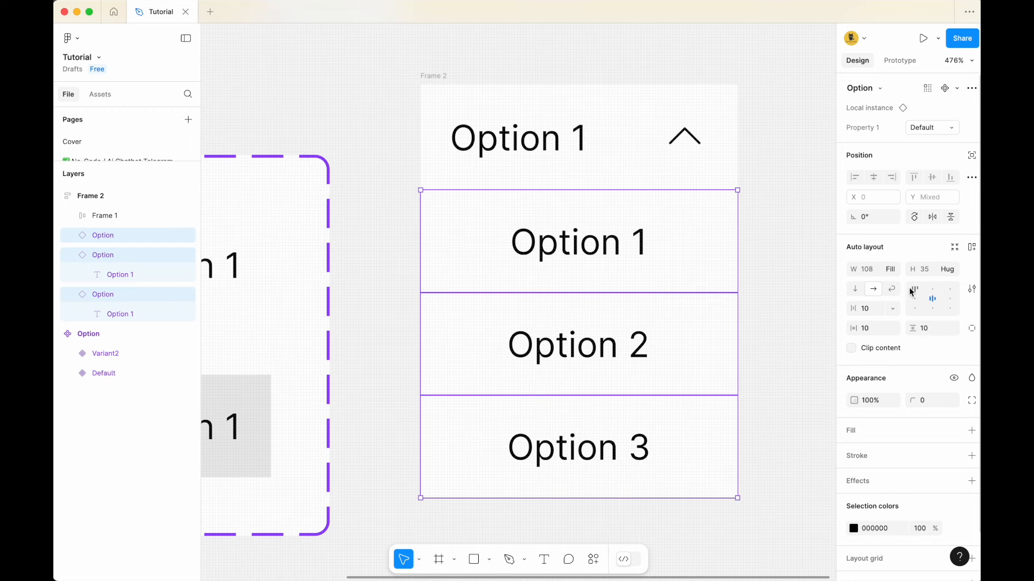
pyautogui.click(781, 272)
# Step: Left-align the contents of the header frame and the three Option instances, keeping them vertically centred
pyautogui.moveTo(780, 260); pyautogui.dragTo(691, 291)
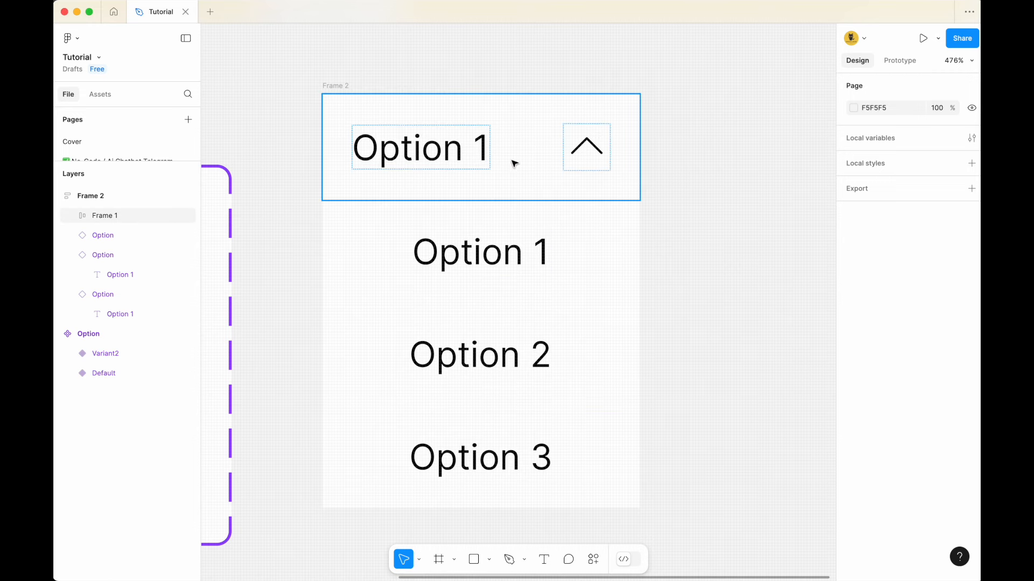
pyautogui.click(345, 87)
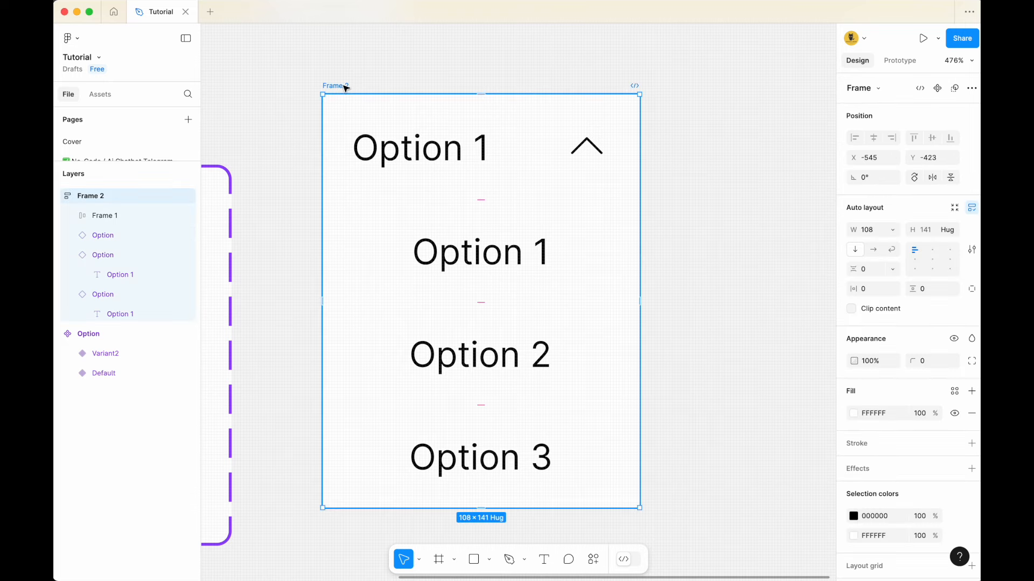
pyautogui.scroll(-2, 894, 337)
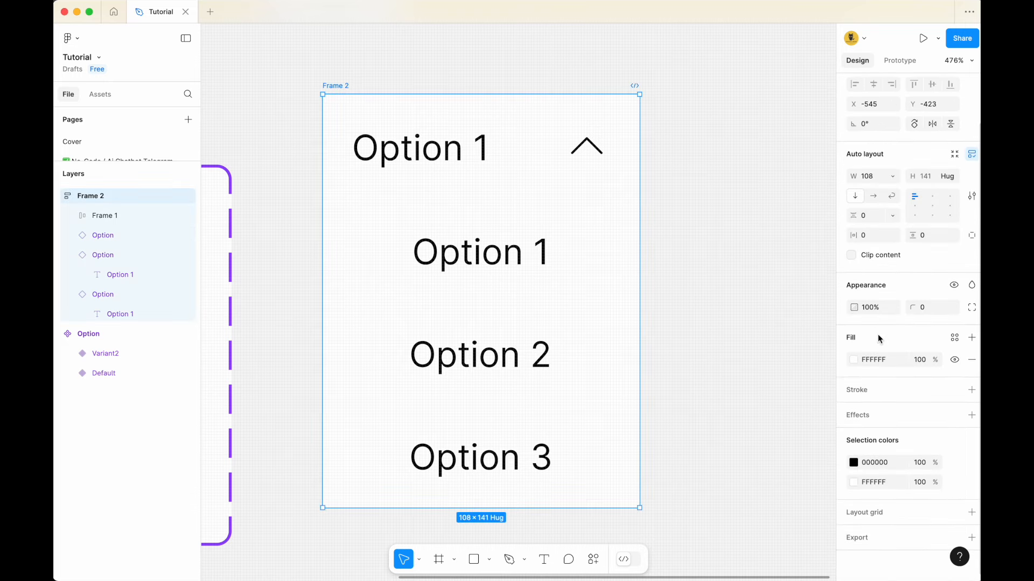
pyautogui.click(553, 272)
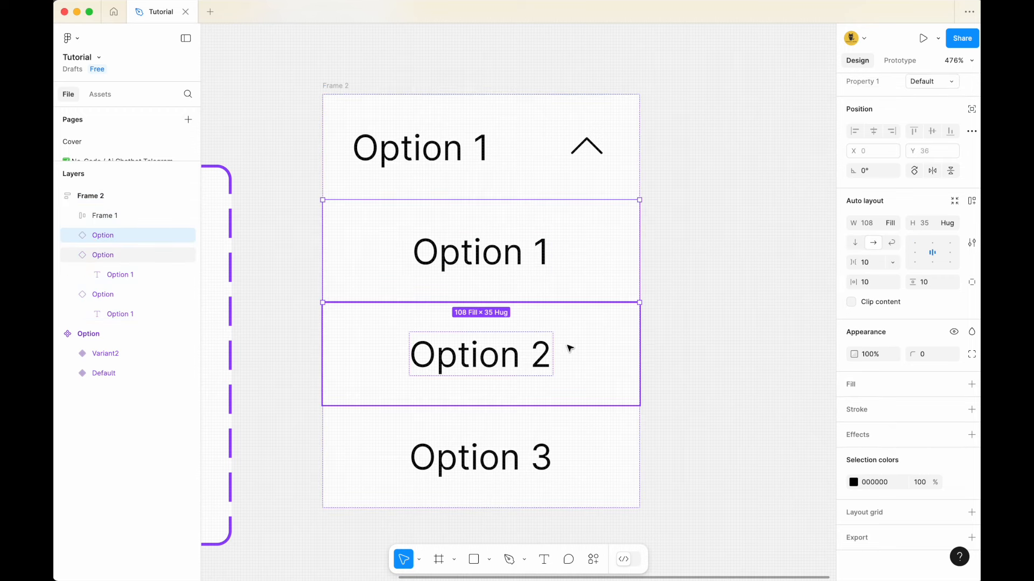
pyautogui.click(564, 446)
pyautogui.keyDown('shift'); pyautogui.click(565, 357); pyautogui.keyUp('shift')
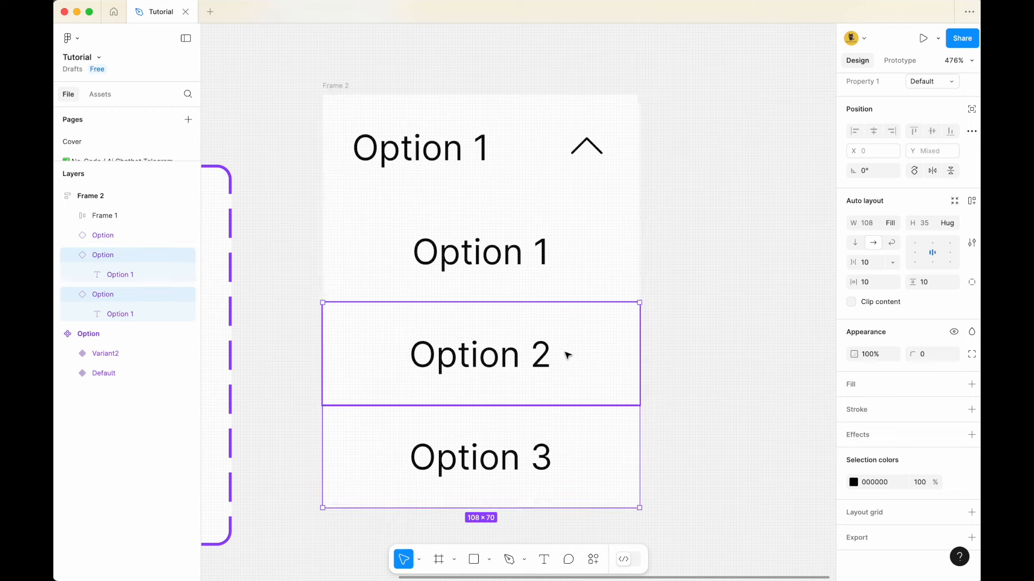
pyautogui.keyDown('shift'); pyautogui.click(558, 281); pyautogui.keyUp('shift')
pyautogui.keyDown('shift'); pyautogui.click(509, 177); pyautogui.keyUp('shift')
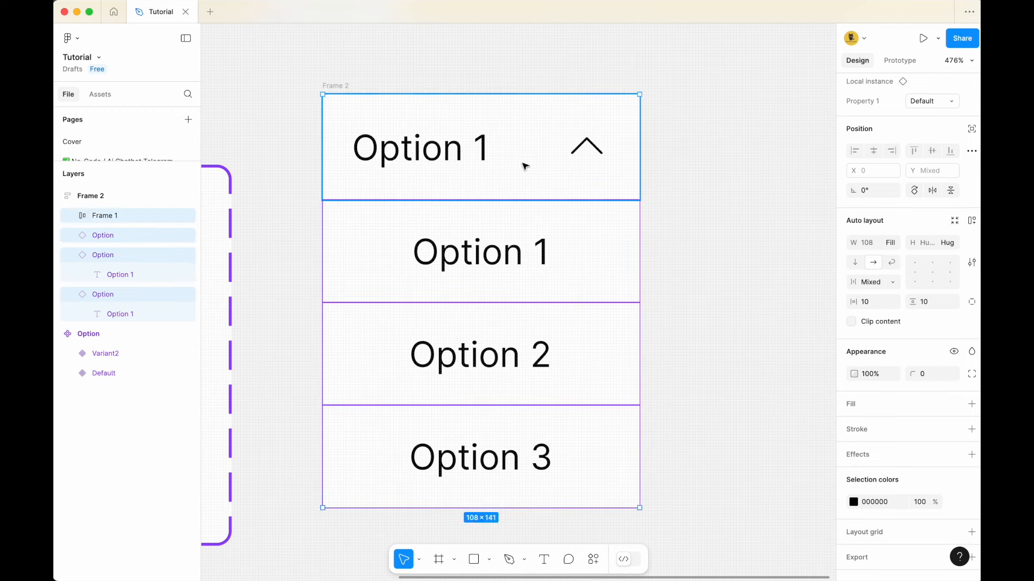
pyautogui.click(915, 274)
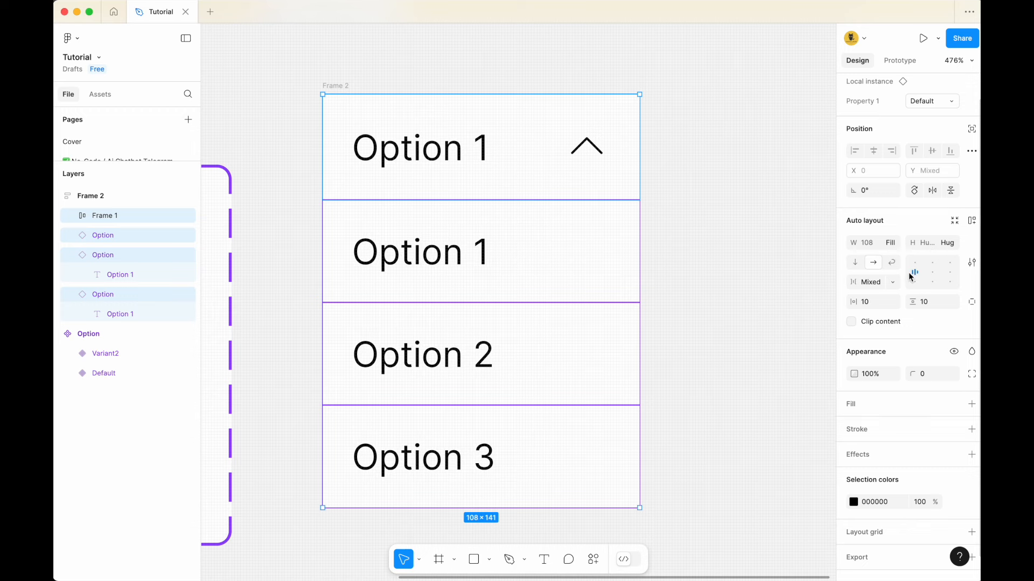
pyautogui.click(724, 296)
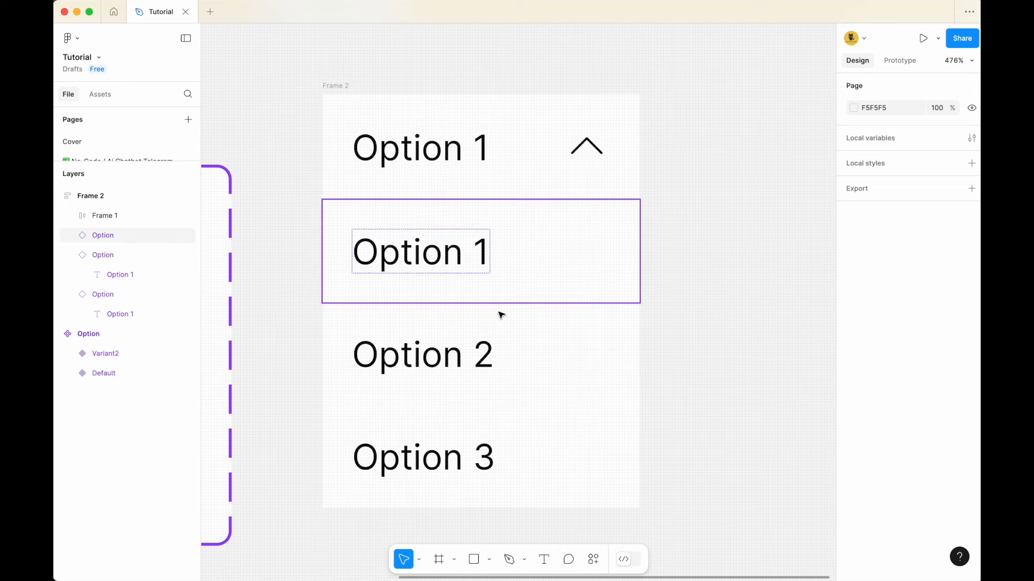
# Step: Add a black 000000 inside stroke with a weight of 1 to the outer dropdown frame
pyautogui.scroll(-1, 293, 90)
pyautogui.hscroll(-1, 292, 90)
pyautogui.click(338, 76)
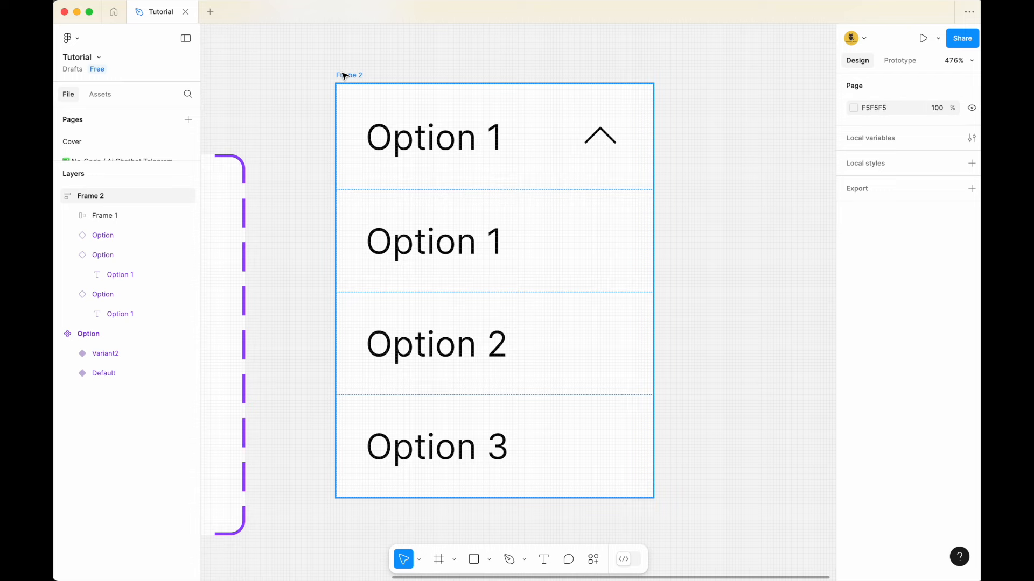
pyautogui.click(355, 63)
pyautogui.click(352, 75)
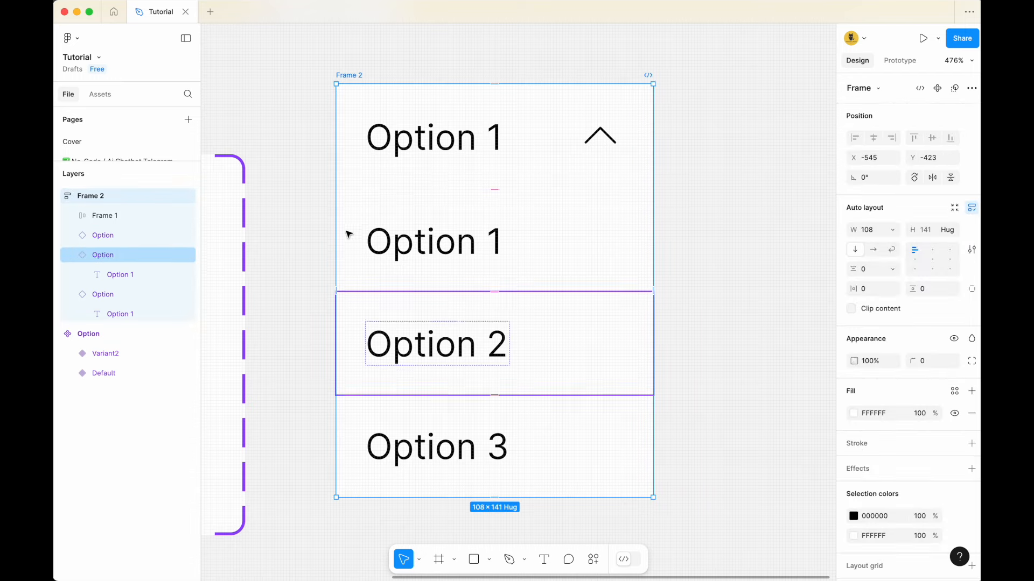
pyautogui.click(859, 450)
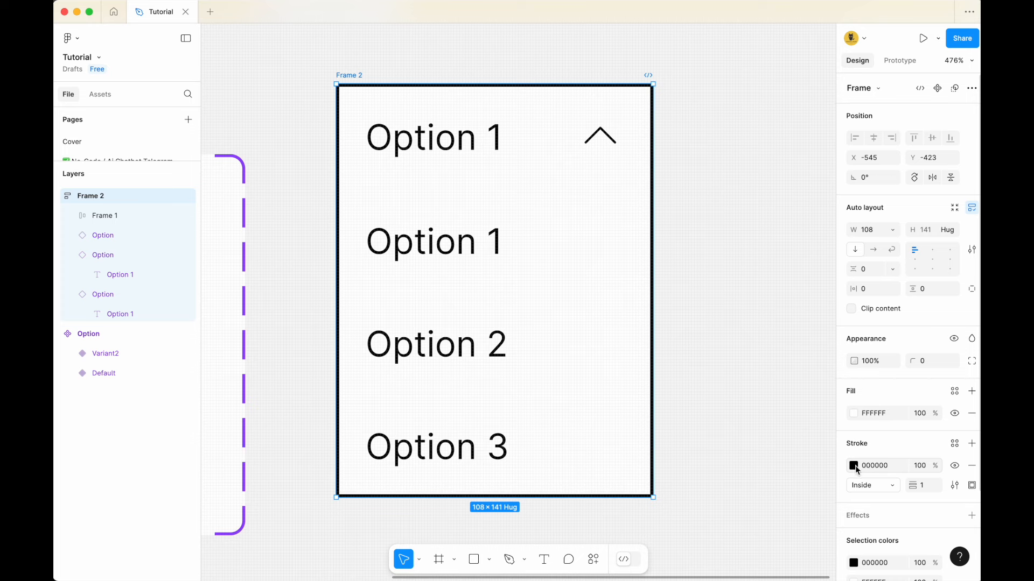
pyautogui.scroll(-3, 898, 461)
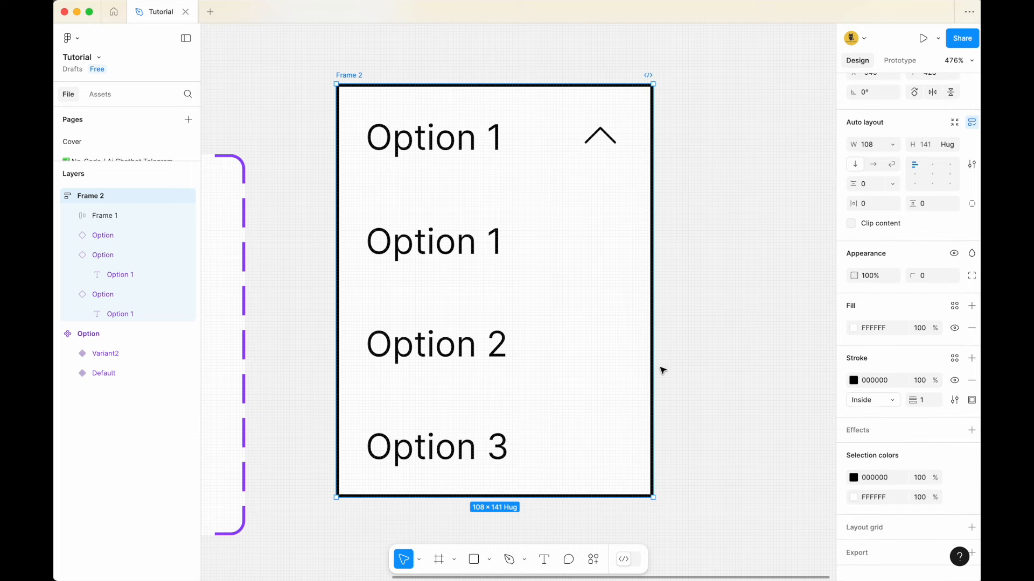
pyautogui.click(749, 197)
# Step: Rename the outer frame as Dropdown
pyautogui.scroll(-2, 751, 194)
pyautogui.moveTo(753, 187); pyautogui.dragTo(648, 194)
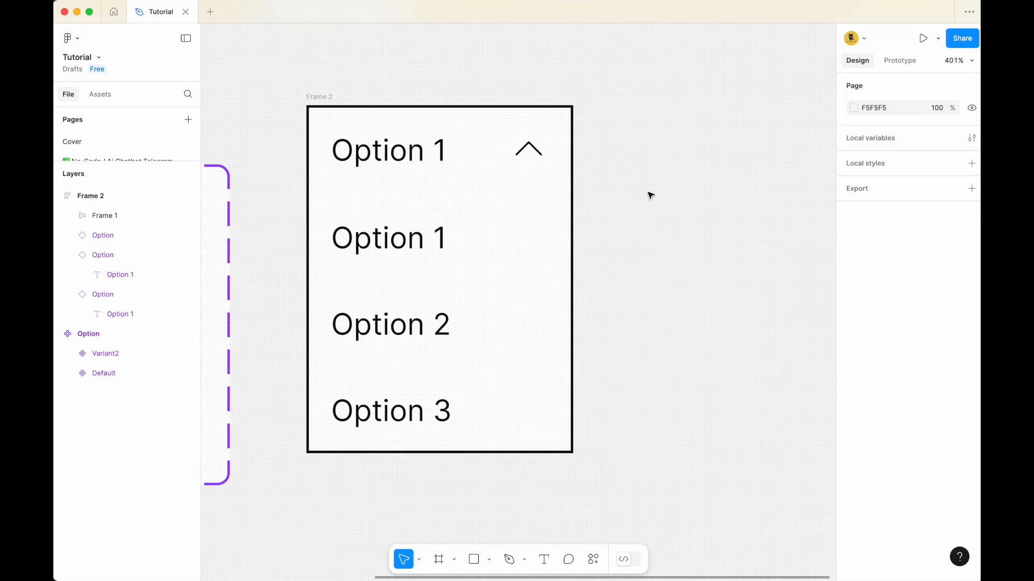
pyautogui.scroll(-2, 365, 81)
pyautogui.click(332, 98)
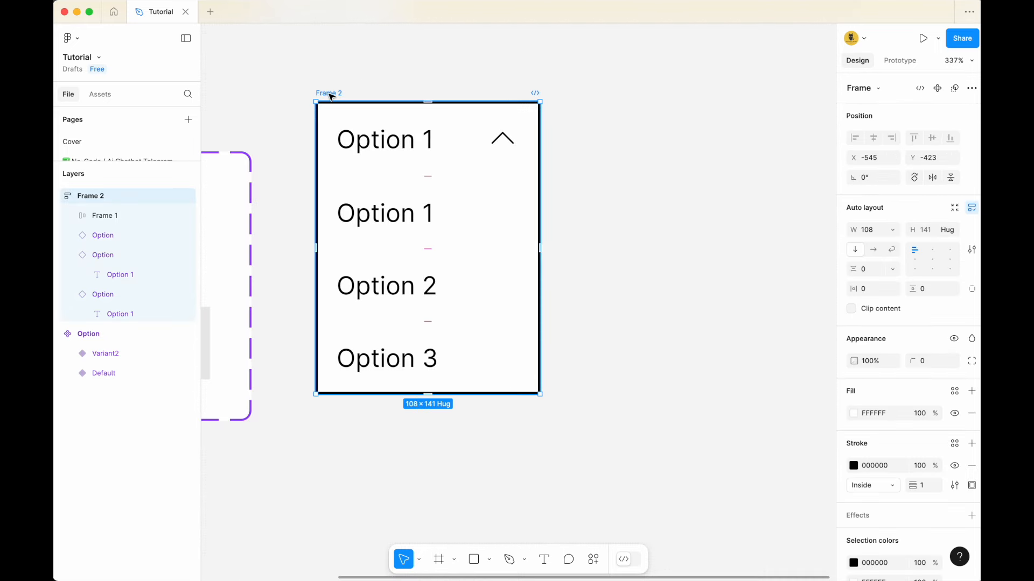
pyautogui.doubleClick(330, 94)
pyautogui.write('Dropdown')
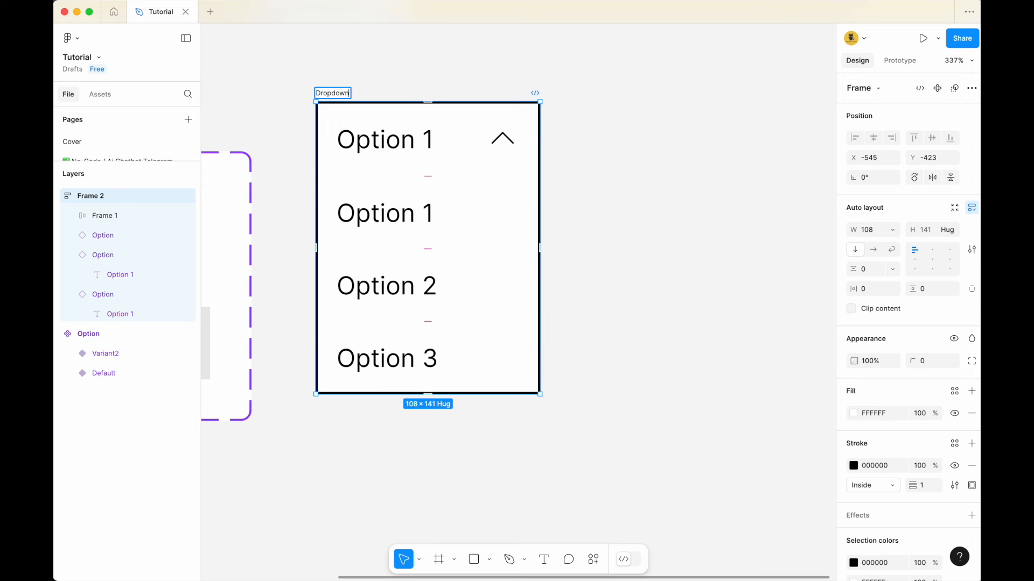
pyautogui.press('Return')
pyautogui.click(352, 52)
# Step: Convert the Dropdown frame into a component
pyautogui.click(346, 93)
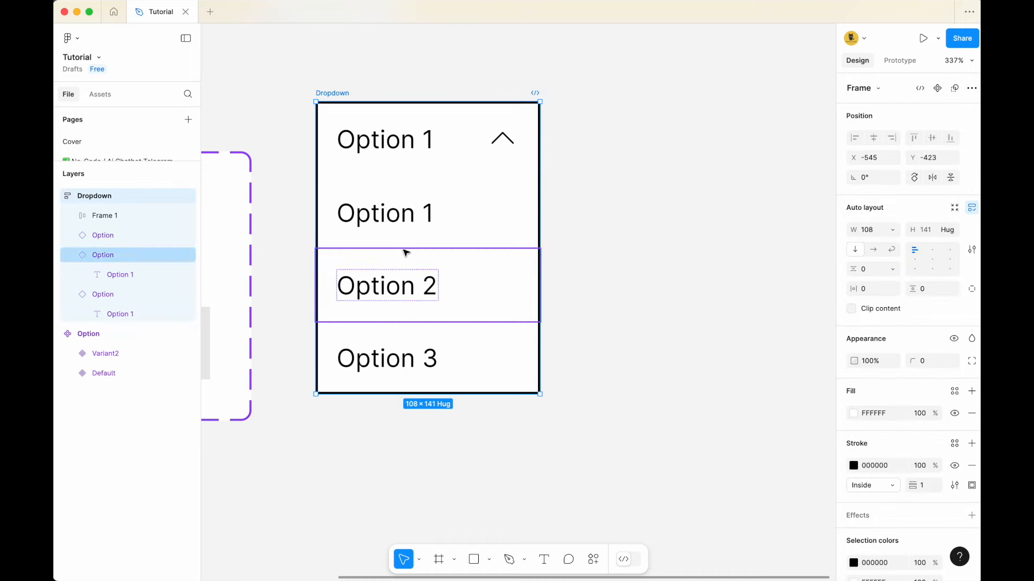
pyautogui.click(938, 89)
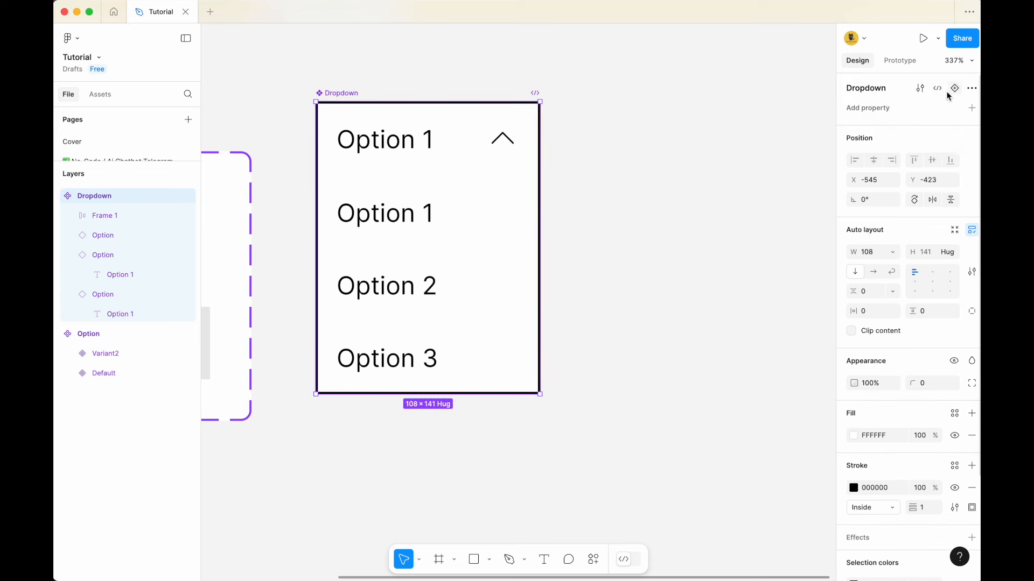
pyautogui.click(353, 69)
# Step: Add a second variant to the Dropdown component
pyautogui.click(341, 96)
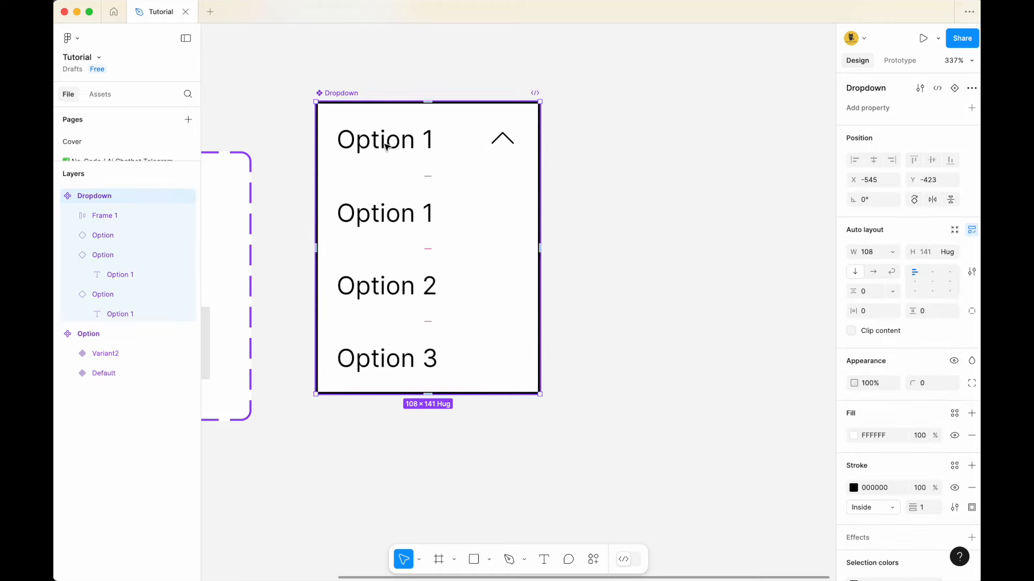
pyautogui.click(954, 88)
pyautogui.scroll(-5, 757, 134)
pyautogui.moveTo(422, 106); pyautogui.dragTo(473, 162)
pyautogui.scroll(-2, 687, 281)
pyautogui.scroll(-5, 680, 277)
pyautogui.scroll(4, 679, 278)
pyautogui.hscroll(4, 710, 253)
pyautogui.scroll(2, 602, 240)
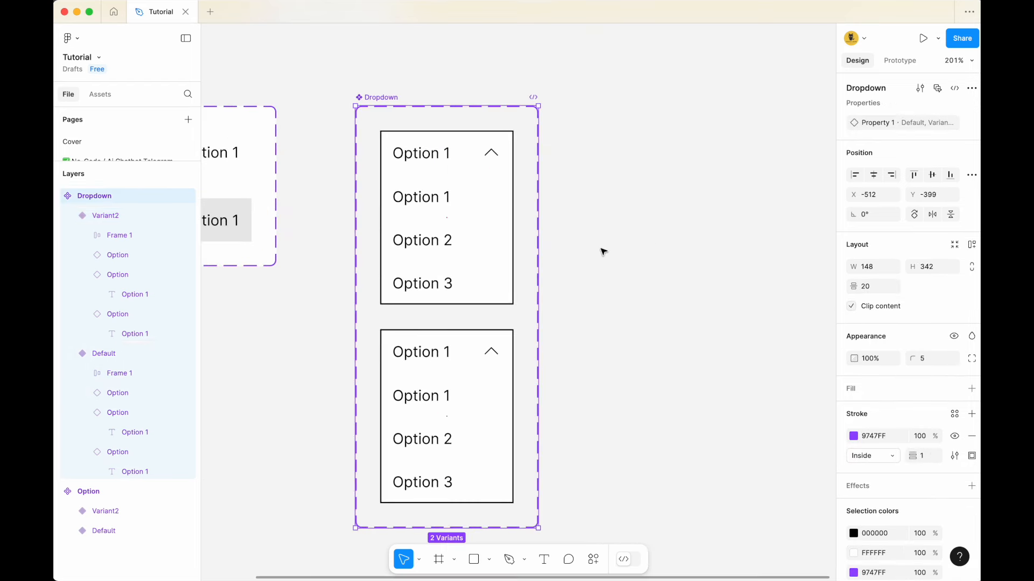
pyautogui.scroll(-1, 602, 249)
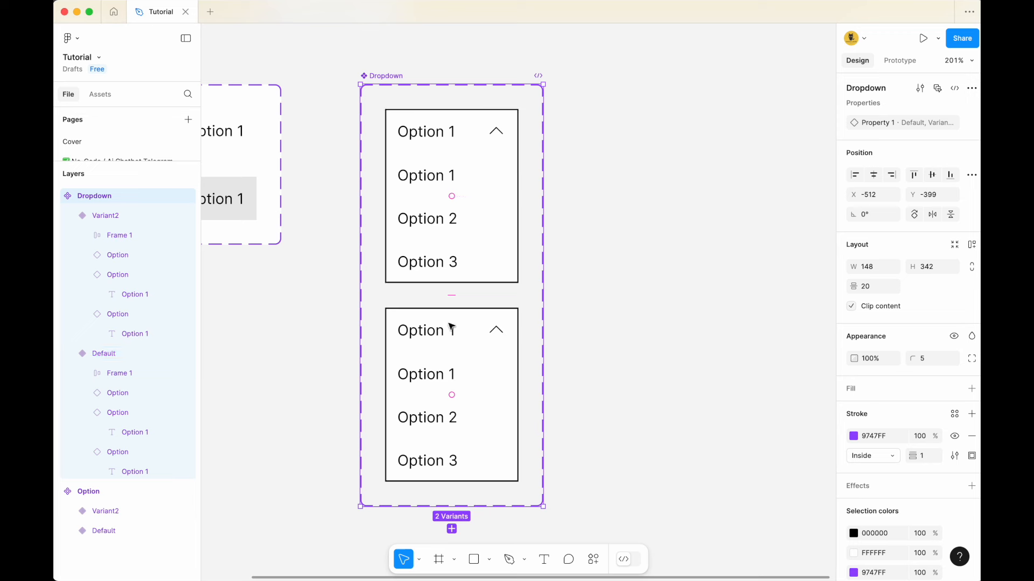
# Step: Hide the three Option instances below the header in the second Dropdown variant
pyautogui.click(483, 345)
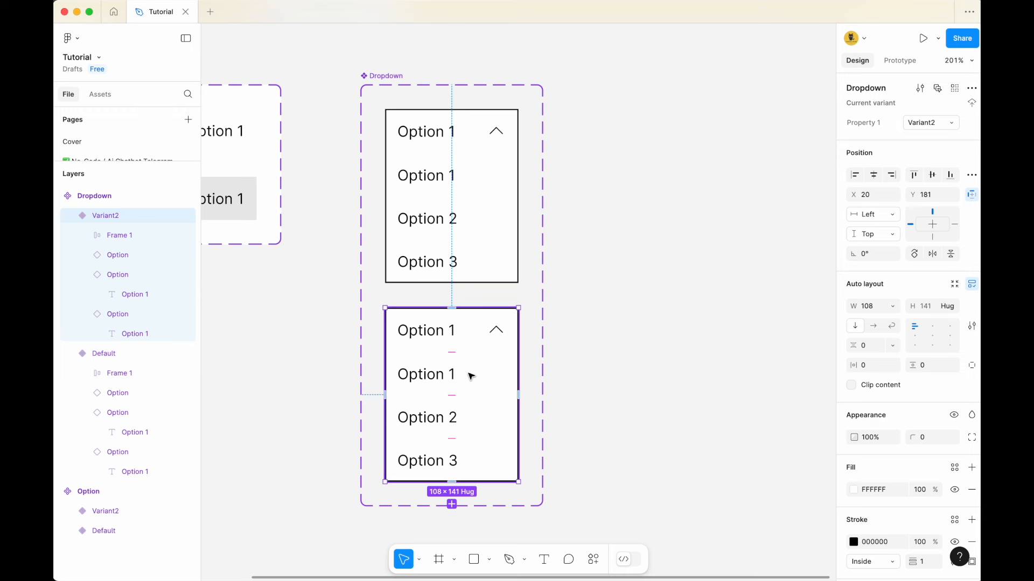
pyautogui.click(584, 371)
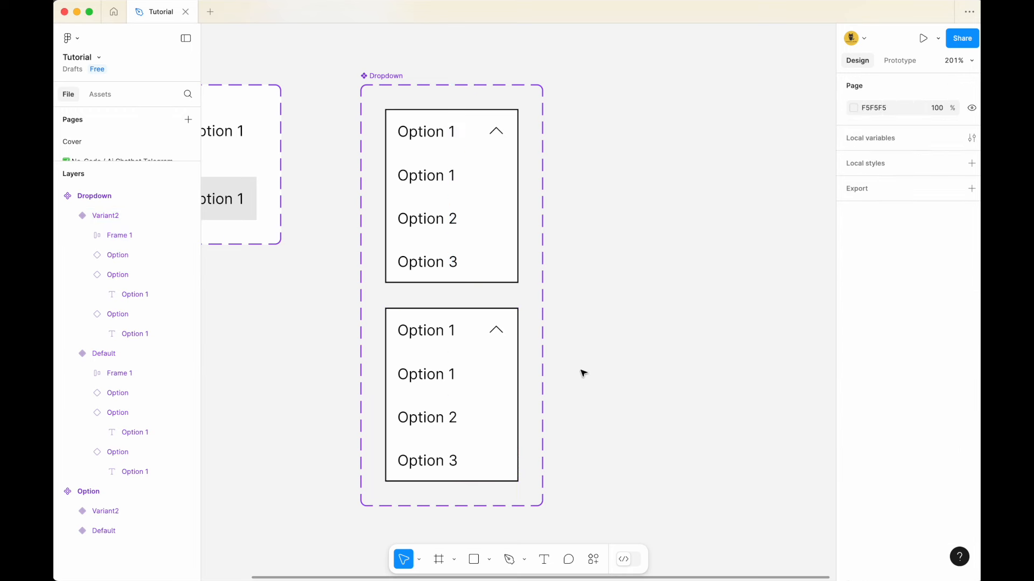
pyautogui.scroll(-1, 539, 366)
pyautogui.click(462, 365)
pyautogui.doubleClick(464, 368)
pyautogui.keyDown('shift'); pyautogui.click(461, 402); pyautogui.keyUp('shift')
pyautogui.keyDown('shift'); pyautogui.click(465, 441); pyautogui.keyUp('shift')
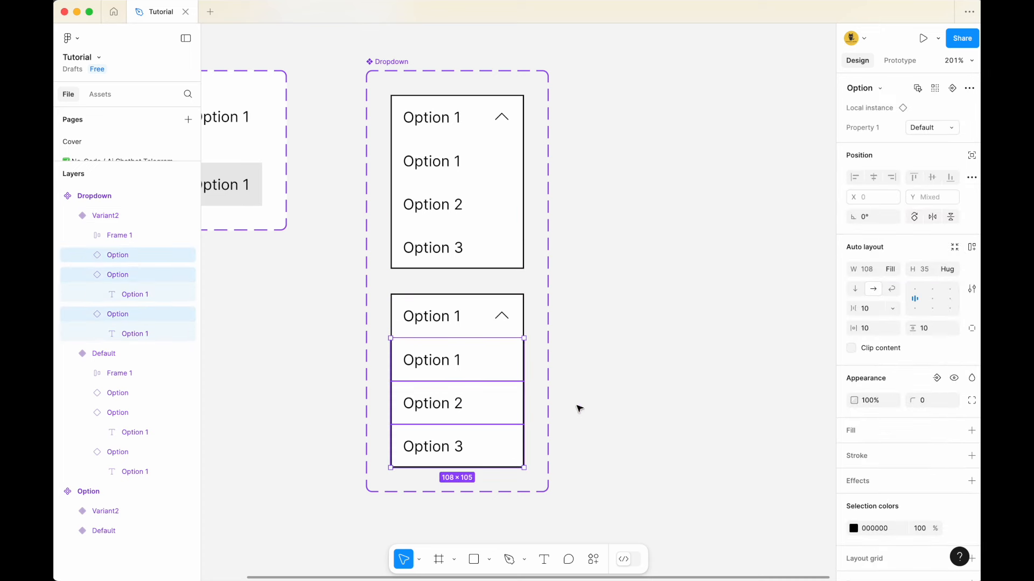
pyautogui.doubleClick(462, 363)
pyautogui.click(485, 370)
pyautogui.keyDown('shift'); pyautogui.click(496, 403); pyautogui.keyUp('shift')
pyautogui.keyDown('shift'); pyautogui.click(498, 448); pyautogui.keyUp('shift')
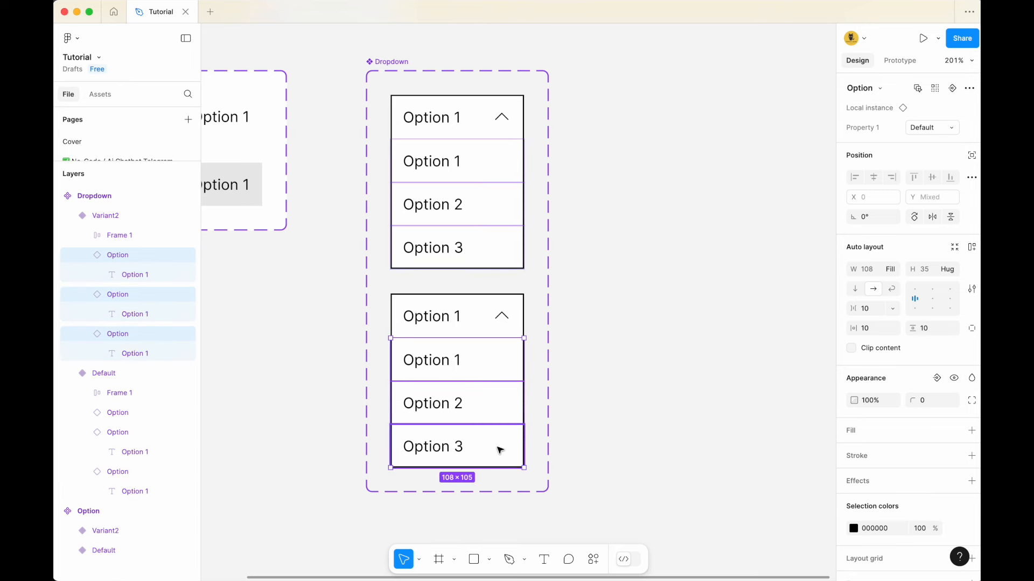
pyautogui.rightClick(492, 370)
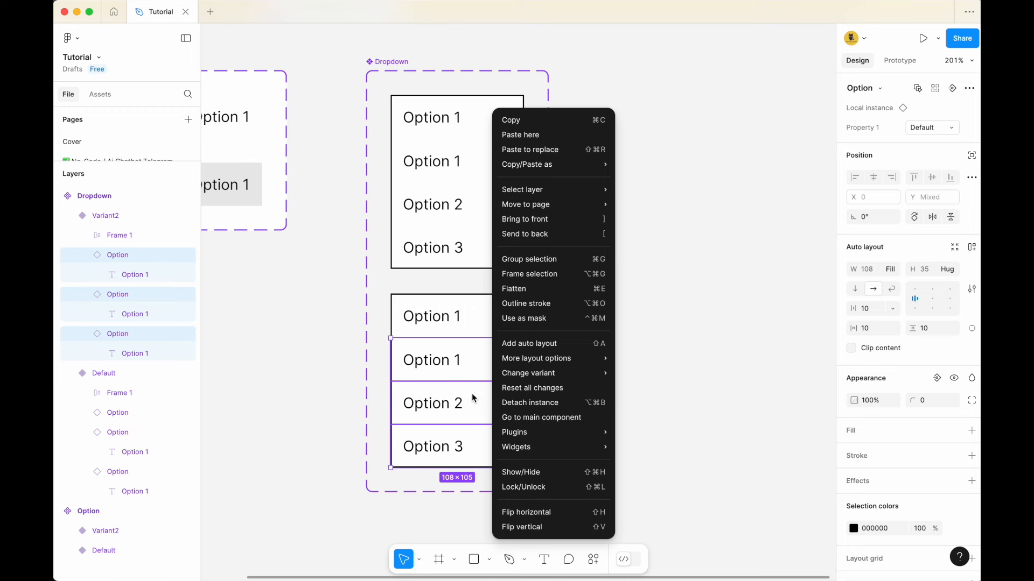
pyautogui.moveTo(565, 382)
pyautogui.moveTo(560, 431)
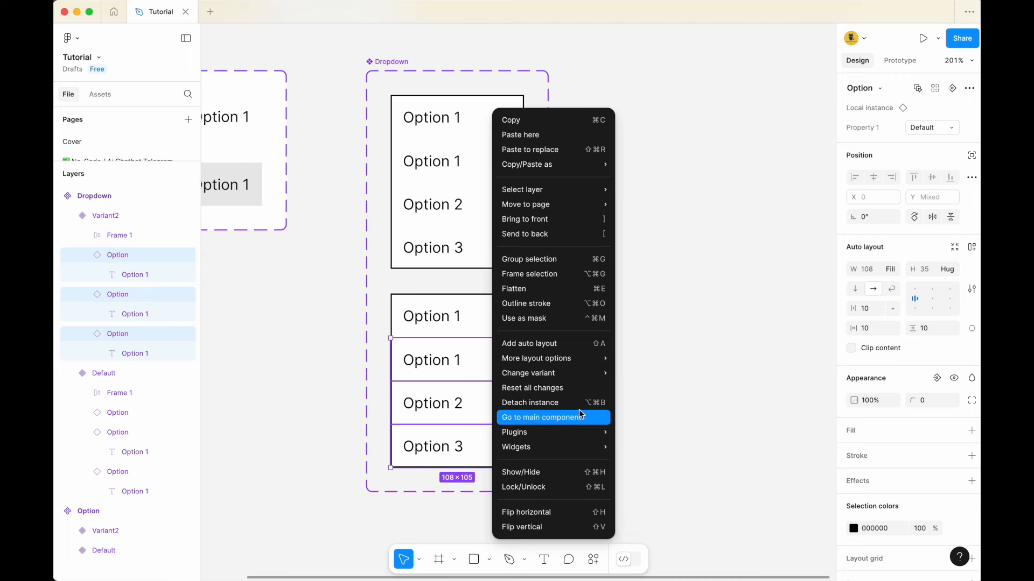
pyautogui.click(558, 477)
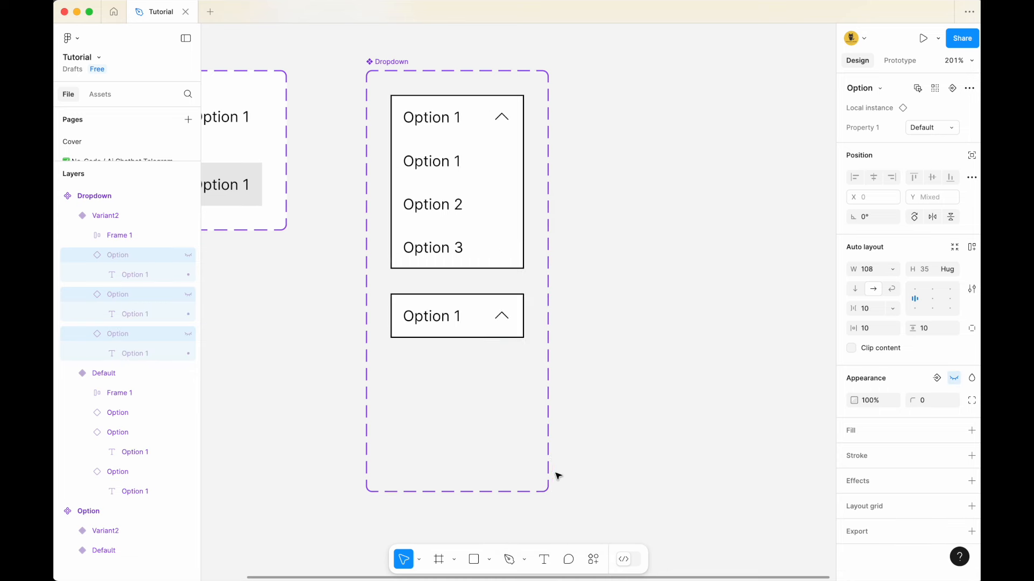
pyautogui.click(764, 359)
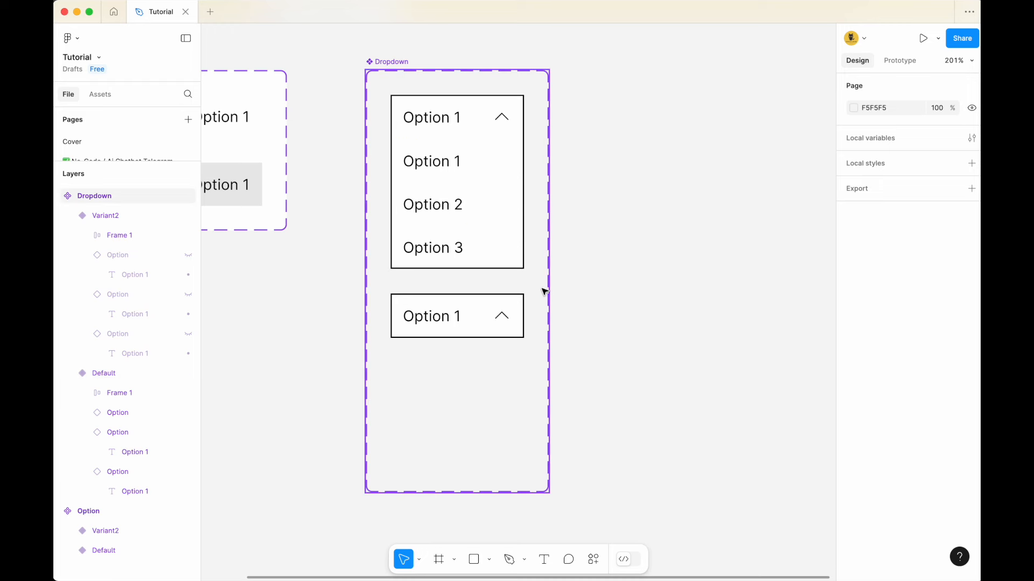
# Step: Widen the Dropdown component set to make room beside its two variants
pyautogui.scroll(3, 540, 279)
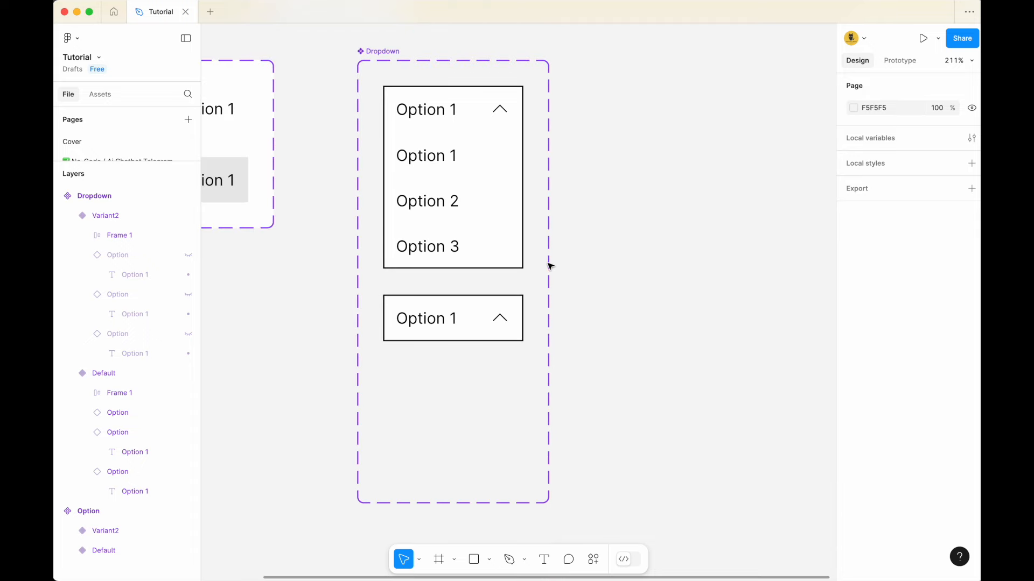
pyautogui.click(548, 274)
pyautogui.moveTo(549, 275); pyautogui.dragTo(609, 272)
pyautogui.hscroll(-4, 539, 258)
# Step: Duplicate the open and collapsed Dropdown variants together as two additional variants
pyautogui.click(429, 187)
pyautogui.keyDown('shift'); pyautogui.click(431, 297); pyautogui.keyUp('shift')
pyautogui.click(383, 46)
pyautogui.moveTo(382, 46); pyautogui.dragTo(439, 409)
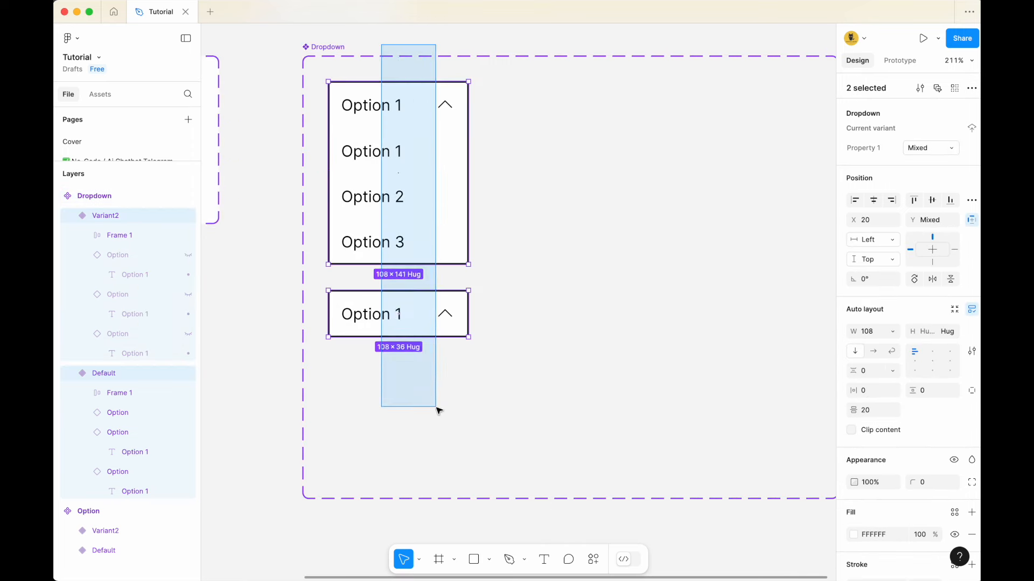
pyautogui.click(384, 50)
pyautogui.moveTo(380, 43); pyautogui.dragTo(447, 418)
pyautogui.click(375, 40)
pyautogui.moveTo(375, 41); pyautogui.dragTo(459, 404)
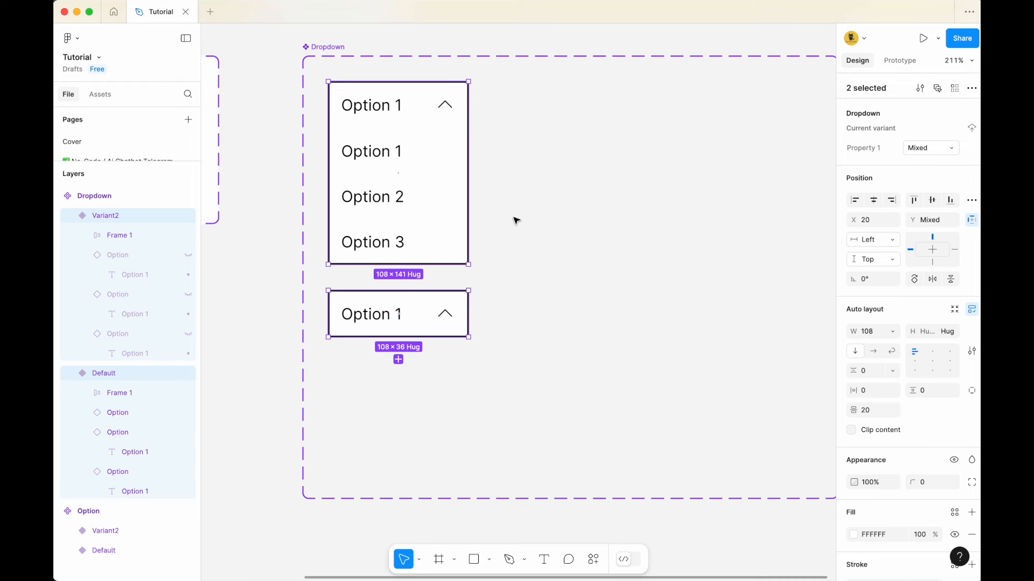
pyautogui.click(489, 80)
pyautogui.moveTo(391, 41); pyautogui.dragTo(450, 425)
pyautogui.click(398, 360)
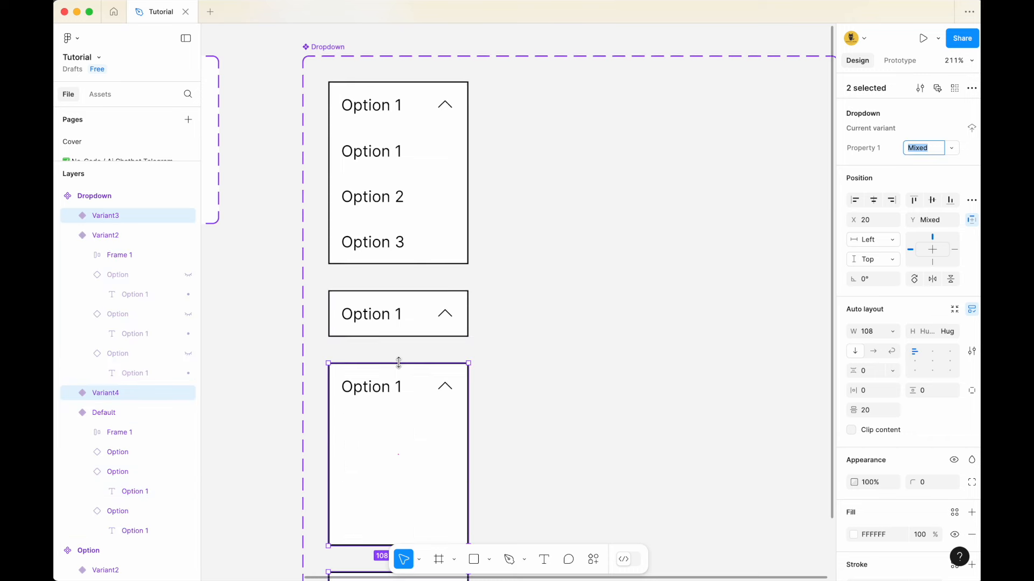
# Step: Move the duplicated variant pair beside the originals as a second column, aligned with them in height
pyautogui.scroll(-3, 451, 362)
pyautogui.scroll(1, 452, 358)
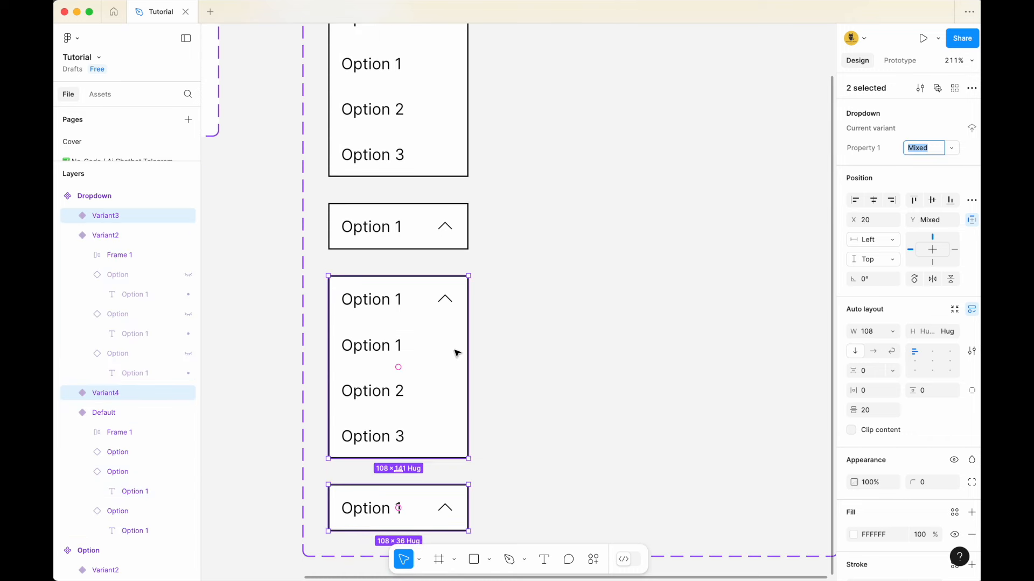
pyautogui.keyDown('ctrl'); pyautogui.scroll(-3, 458, 331); pyautogui.keyUp('ctrl')
pyautogui.scroll(1, 443, 340)
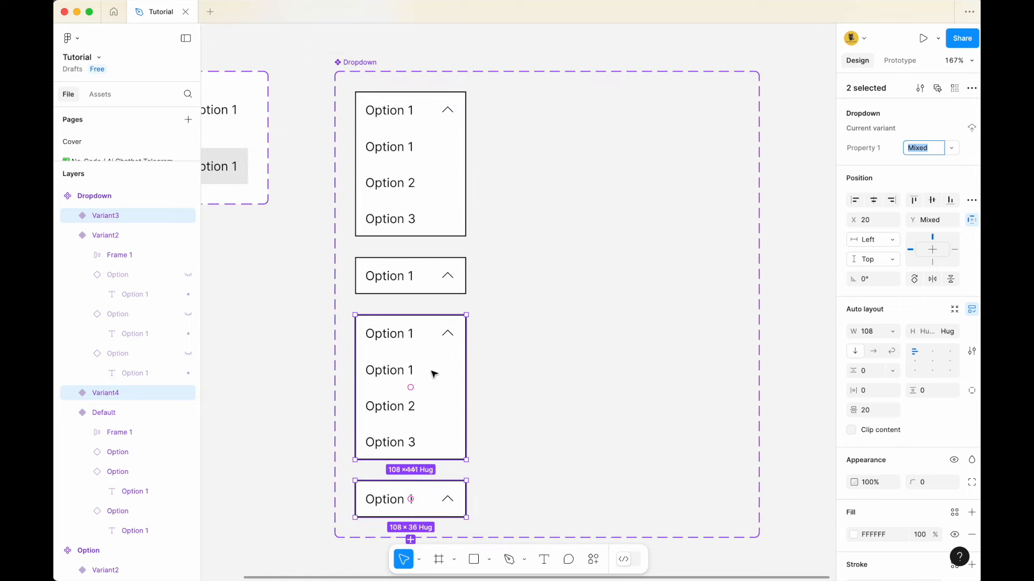
pyautogui.moveTo(419, 382); pyautogui.dragTo(566, 162)
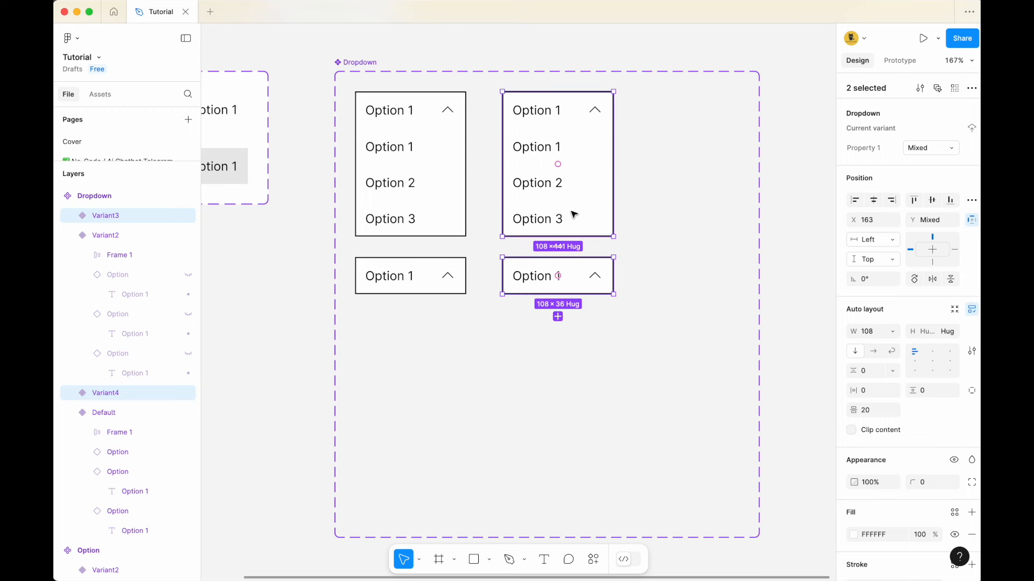
# Step: Duplicate the second-column variant pair and align the copies beside it as a third column
pyautogui.moveTo(555, 49); pyautogui.dragTo(598, 371)
pyautogui.click(558, 318)
pyautogui.moveTo(533, 213); pyautogui.dragTo(665, 205)
pyautogui.click(664, 205)
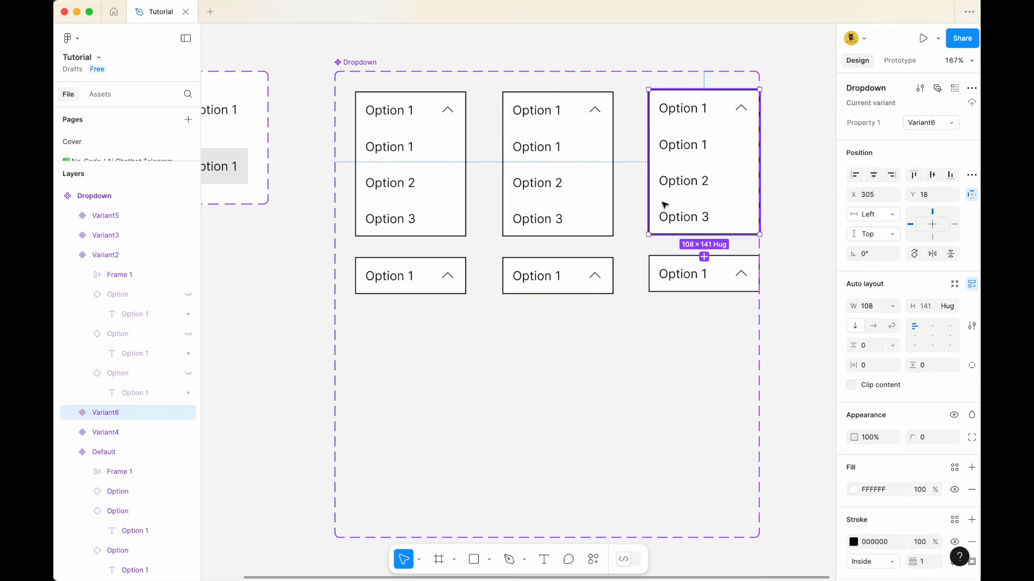
pyautogui.moveTo(630, 136); pyautogui.dragTo(708, 323)
pyautogui.moveTo(664, 178); pyautogui.dragTo(662, 180)
pyautogui.click(647, 371)
pyautogui.moveTo(647, 371); pyautogui.dragTo(567, 354)
# Step: Widen the Dropdown component set past the third column and shorten it to just below the collapsed variants
pyautogui.click(635, 351)
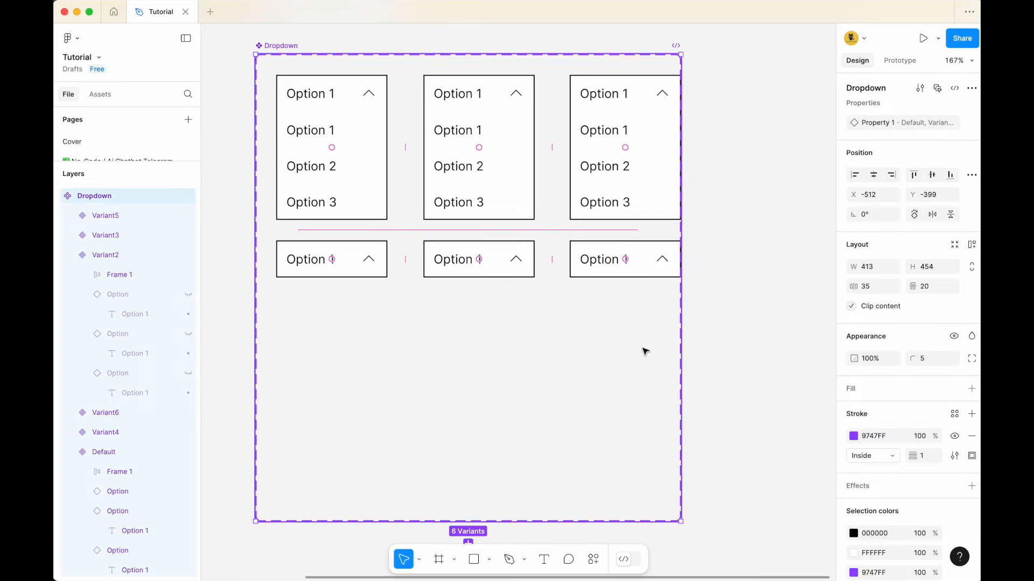
pyautogui.moveTo(680, 340); pyautogui.dragTo(708, 330)
pyautogui.click(651, 463)
pyautogui.moveTo(653, 522); pyautogui.dragTo(646, 312)
pyautogui.click(634, 362)
pyautogui.scroll(2, 557, 424)
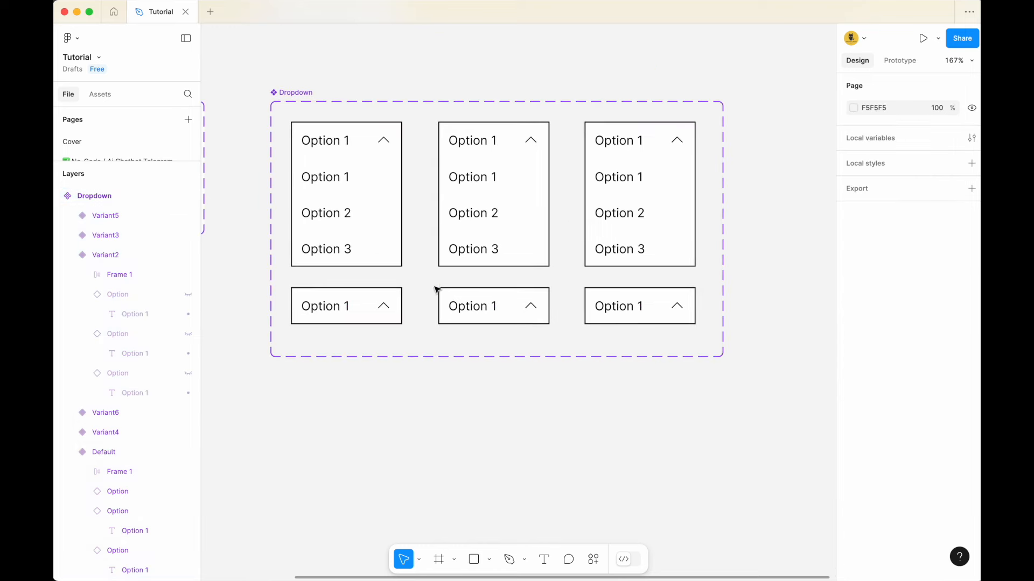
# Step: Examine the three column pairs of open and collapsed variants in the Dropdown component set
pyautogui.scroll(2, 347, 81)
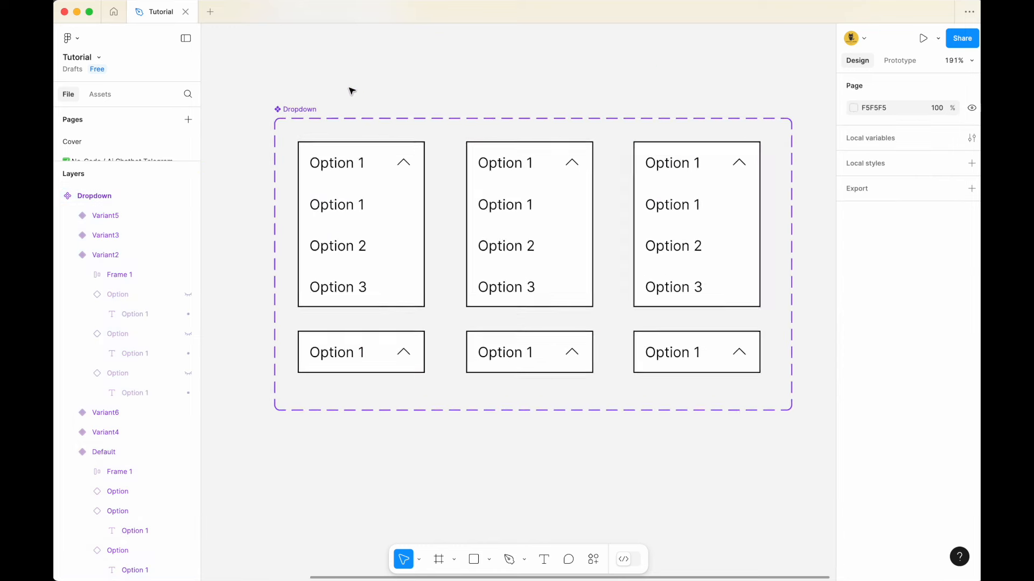
pyautogui.moveTo(338, 65); pyautogui.dragTo(378, 483)
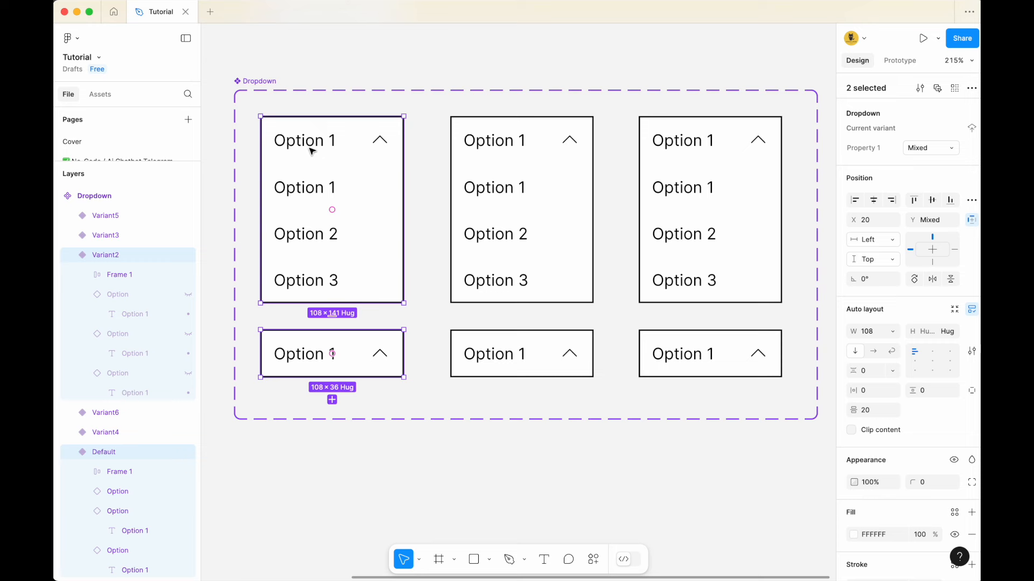
pyautogui.click(487, 80)
pyautogui.moveTo(503, 67); pyautogui.dragTo(573, 497)
pyautogui.click(522, 155)
pyautogui.moveTo(679, 75); pyautogui.dragTo(748, 488)
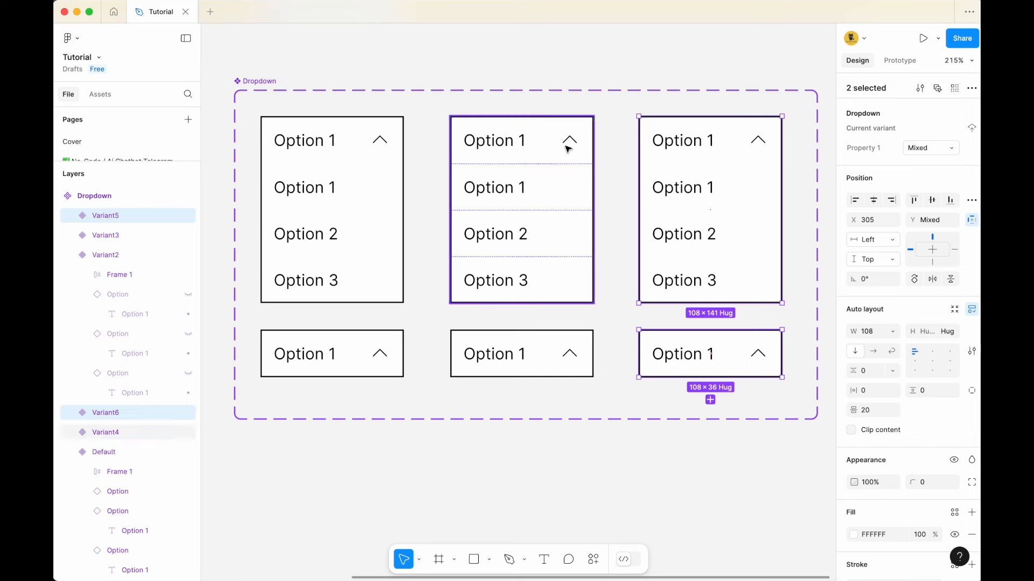
pyautogui.click(543, 154)
pyautogui.click(518, 359)
pyautogui.moveTo(321, 75); pyautogui.dragTo(347, 473)
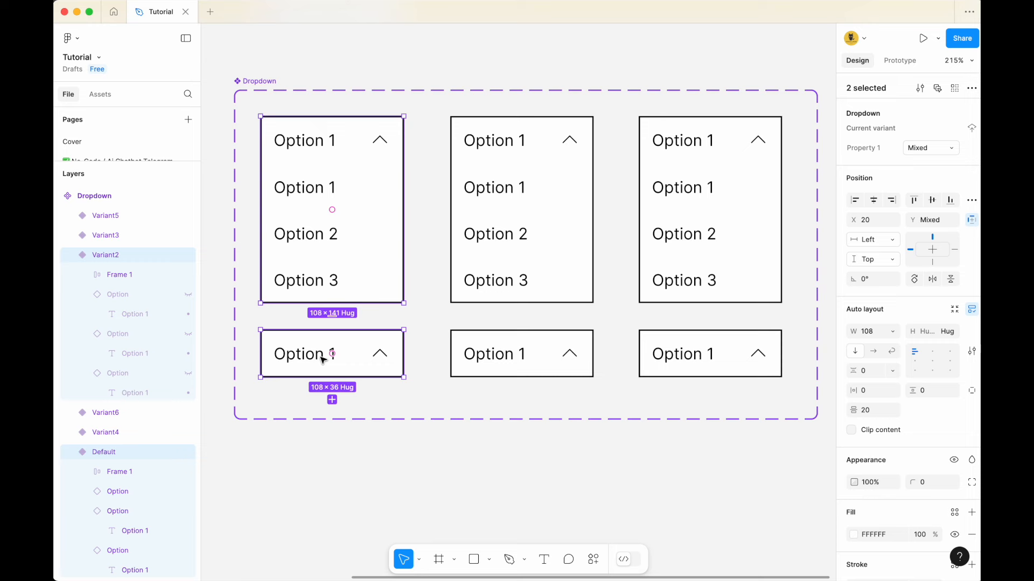
# Step: Change the header text of the second column's open variant to Option 2
pyautogui.moveTo(489, 74); pyautogui.dragTo(573, 473)
pyautogui.doubleClick(519, 151)
pyautogui.doubleClick(517, 147)
pyautogui.press('BackSpace')
pyautogui.write('2')
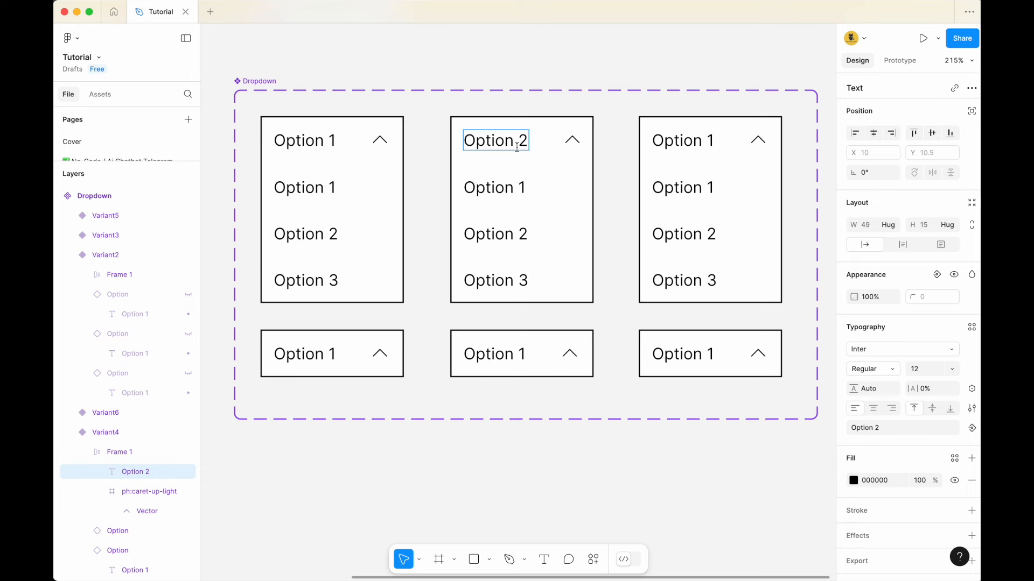
pyautogui.press('Escape')
pyautogui.press('Escape')
# Step: Change the text of the second column's collapsed variant to Option 2
pyautogui.click(514, 354)
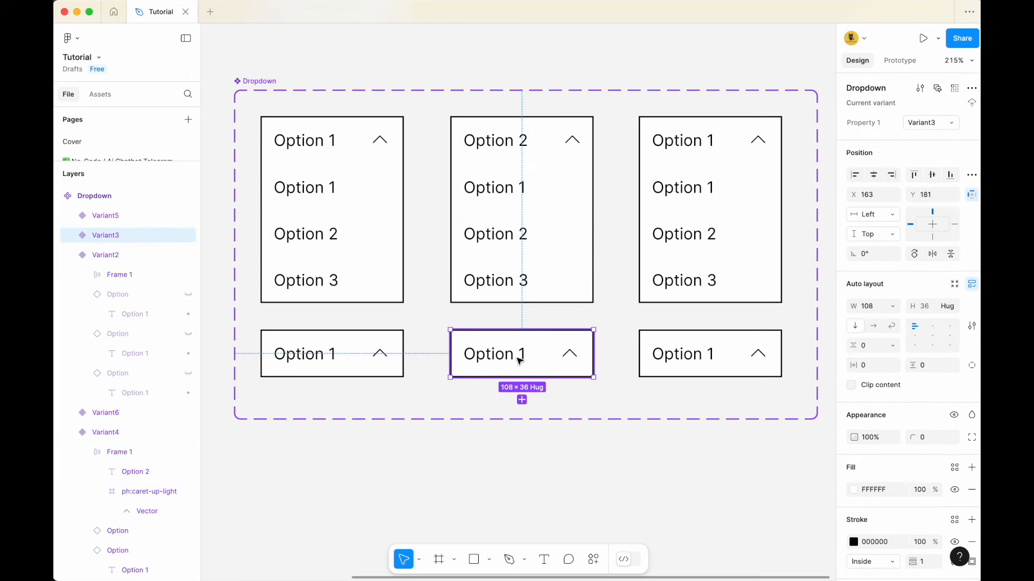
pyautogui.doubleClick(514, 355)
pyautogui.doubleClick(514, 354)
pyautogui.click(514, 356)
pyautogui.press('BackSpace')
pyautogui.write('2')
pyautogui.click(603, 460)
pyautogui.hscroll(1, 681, 270)
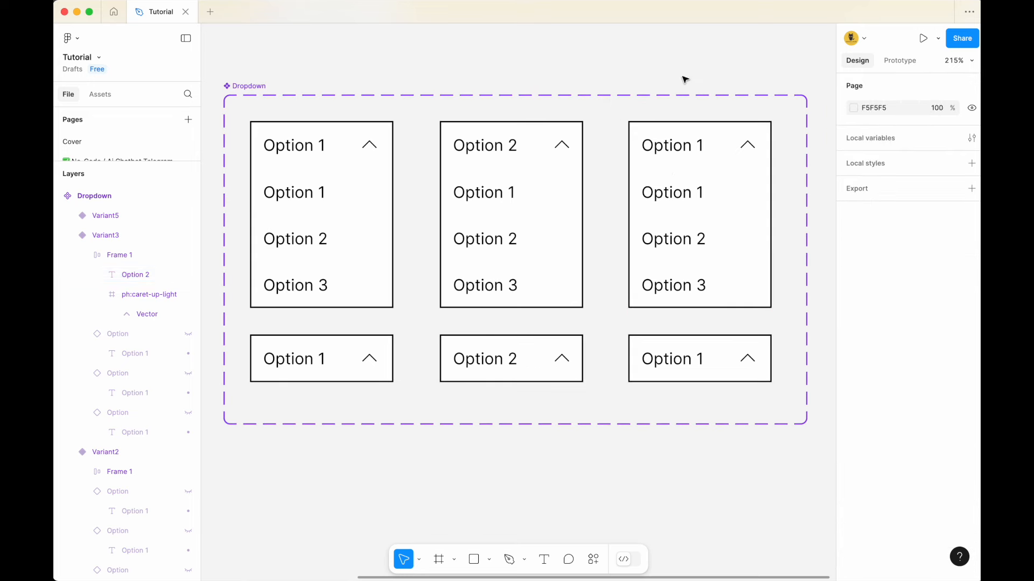
# Step: Change the header text of the third column's open variant to Option 3
pyautogui.click(688, 156)
pyautogui.doubleClick(687, 155)
pyautogui.press('BackSpace')
pyautogui.write('3')
# Step: Change the text of the third column's collapsed variant to Option 3
pyautogui.click(692, 359)
pyautogui.press('BackSpace')
pyautogui.write('4')
pyautogui.press('BackSpace')
pyautogui.write('3')
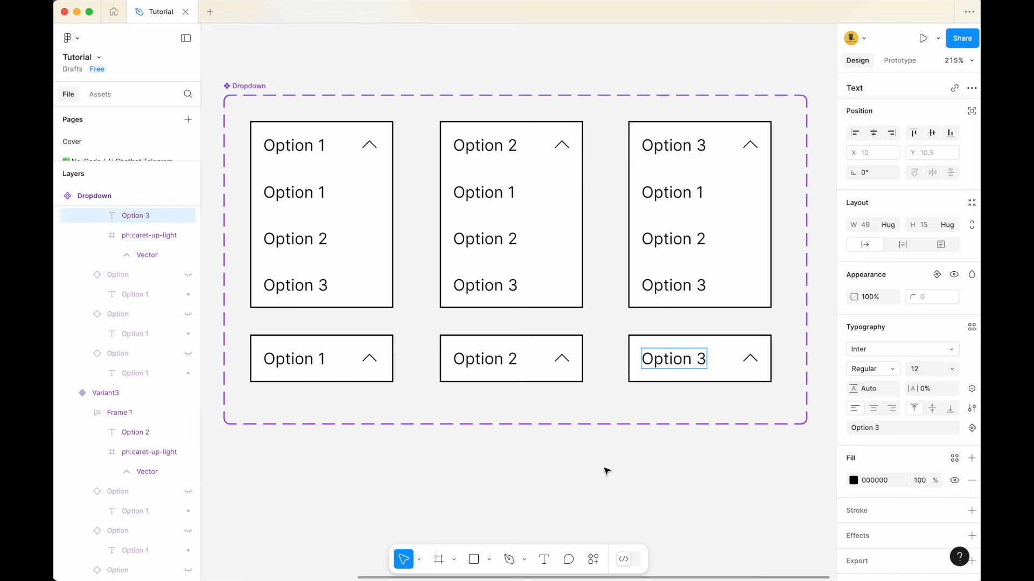
pyautogui.click(570, 469)
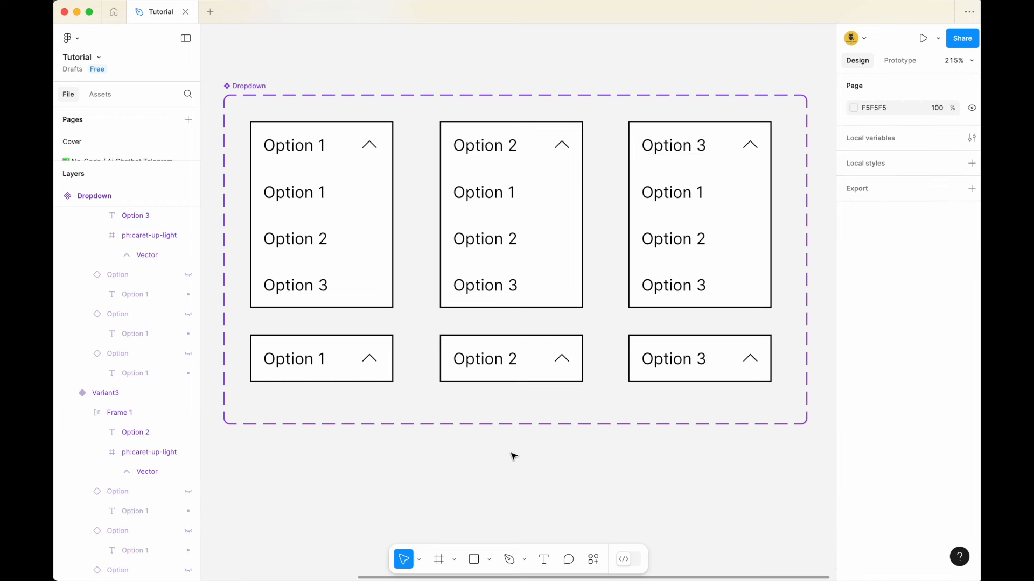
pyautogui.moveTo(454, 454)
pyautogui.mouseDown()
pyautogui.moveTo(487, 457)
pyautogui.moveTo(478, 439)
pyautogui.moveTo(469, 443)
pyautogui.mouseUp()
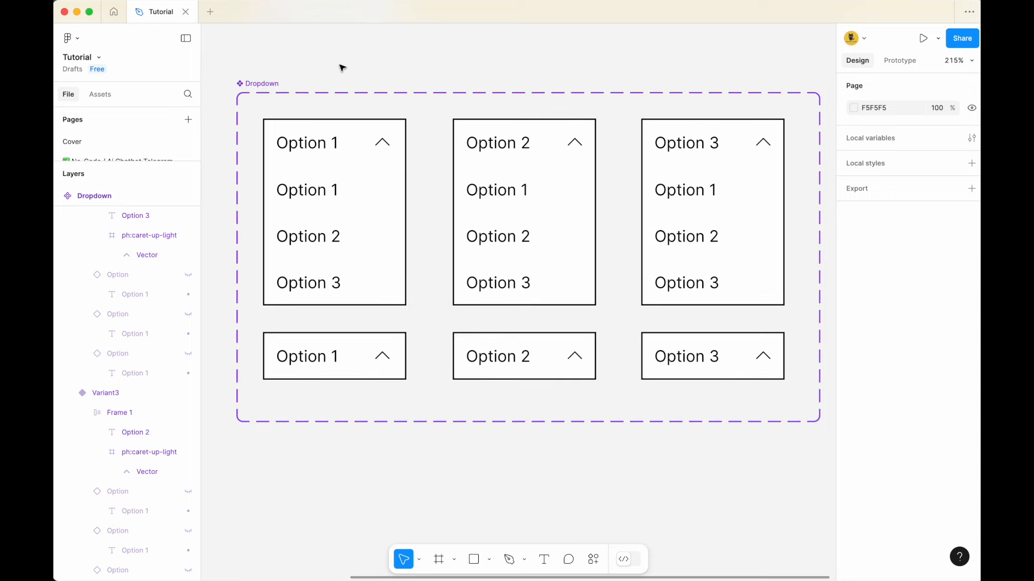
# Step: Search the assets for "dropdown" and place a Dropdown instance on the canvas beside the component set
pyautogui.click(104, 95)
pyautogui.write('drop')
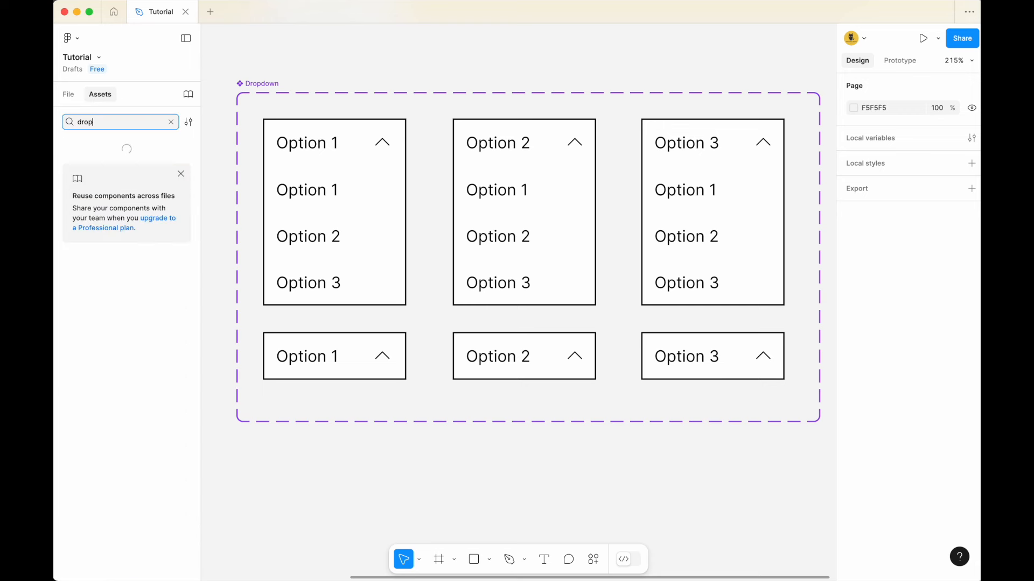
pyautogui.write('down')
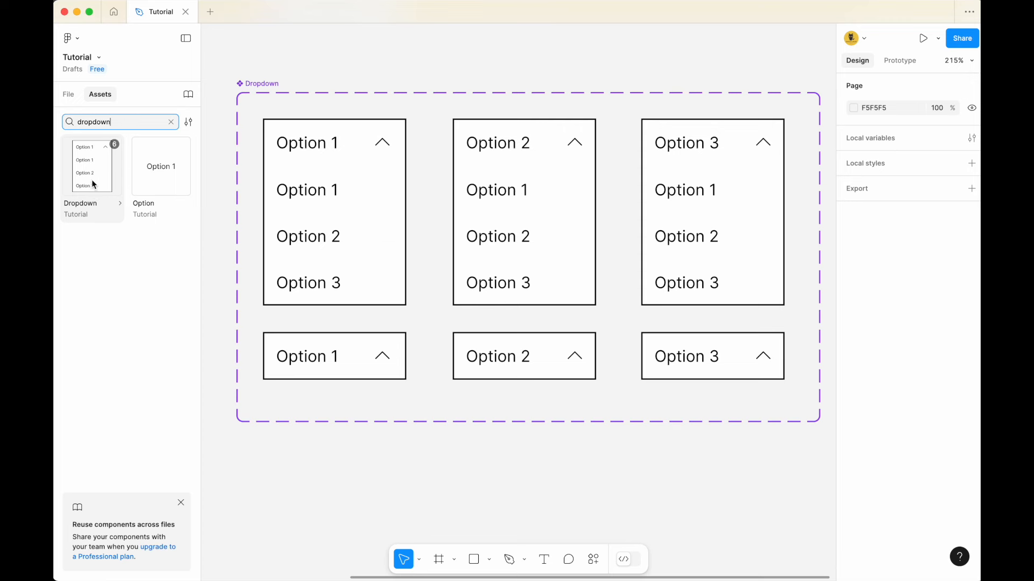
pyautogui.moveTo(93, 185); pyautogui.dragTo(718, 492)
pyautogui.scroll(-3, 715, 479)
pyautogui.moveTo(602, 470); pyautogui.dragTo(397, 452)
pyautogui.moveTo(515, 452); pyautogui.dragTo(716, 224)
pyautogui.click(666, 115)
pyautogui.moveTo(666, 115); pyautogui.dragTo(494, 121)
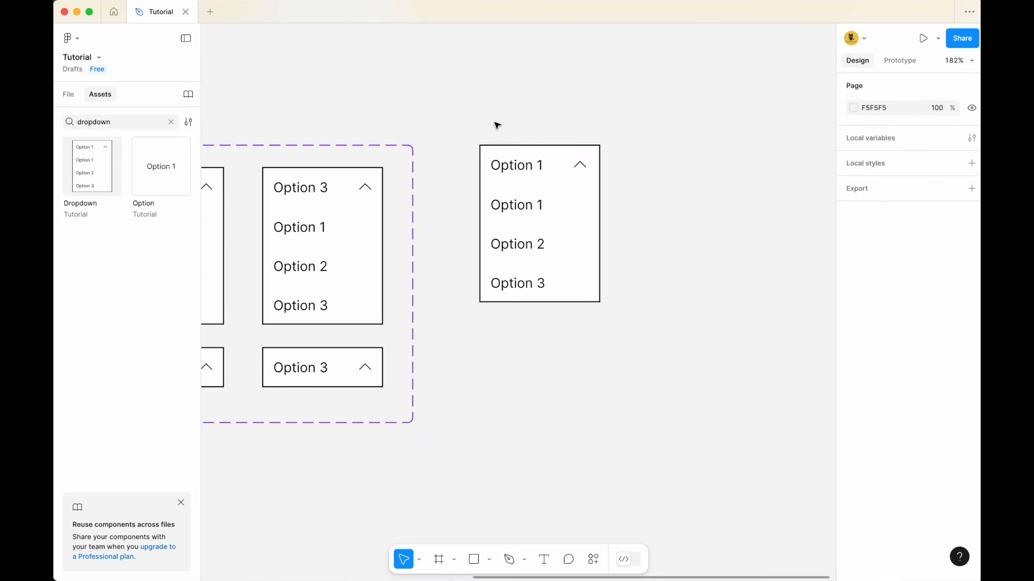
# Step: Draw a frame about 214 × 228 beside the Dropdown instance and move the instance into its centre
pyautogui.click(439, 560)
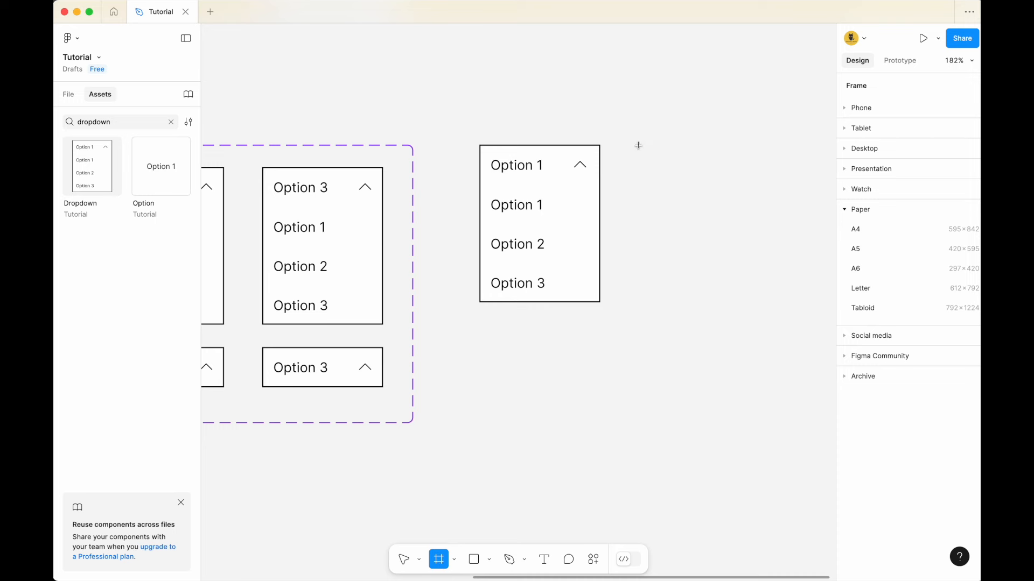
pyautogui.moveTo(633, 148); pyautogui.dragTo(776, 400)
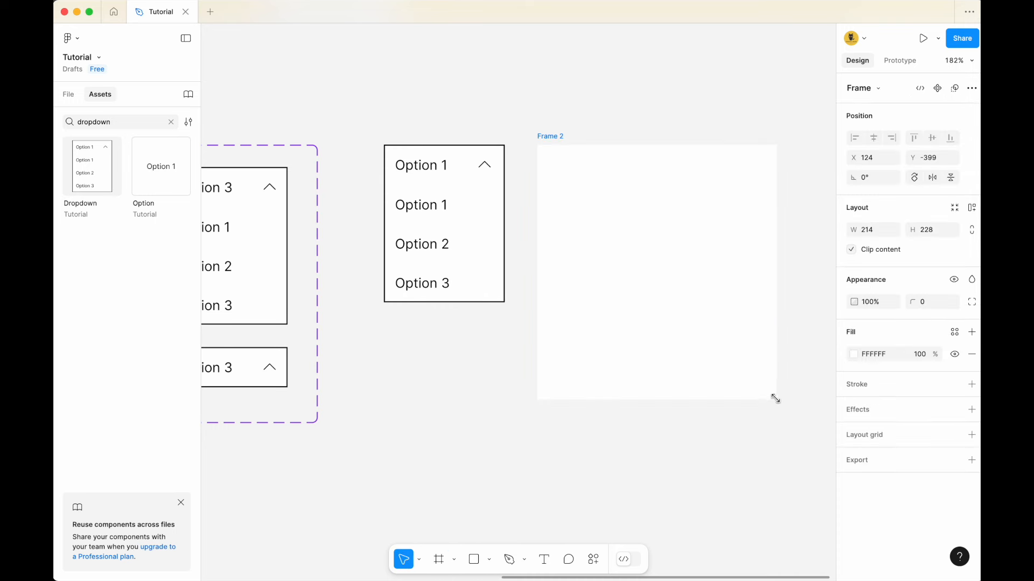
pyautogui.click(439, 175)
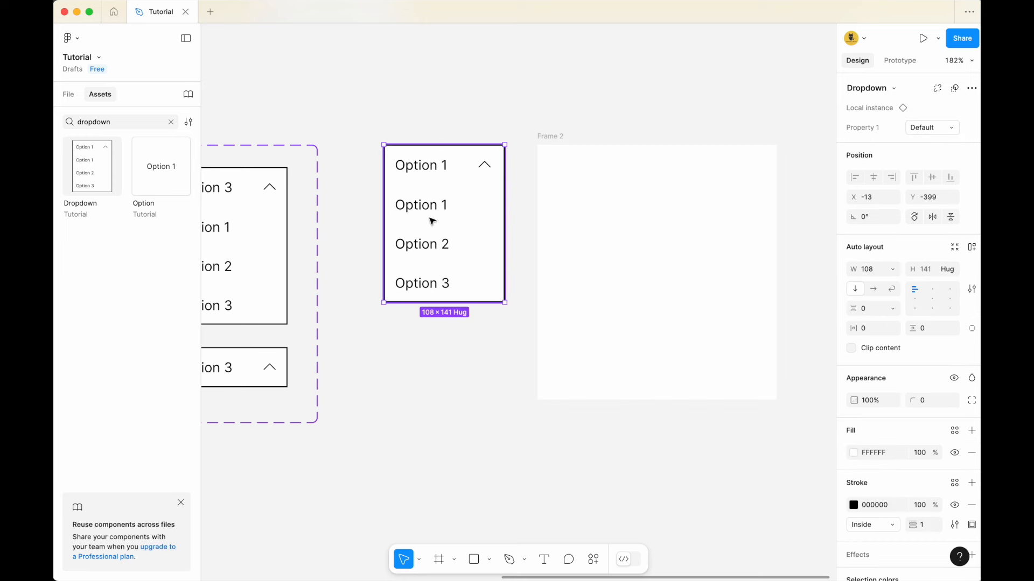
pyautogui.moveTo(443, 232); pyautogui.dragTo(649, 281)
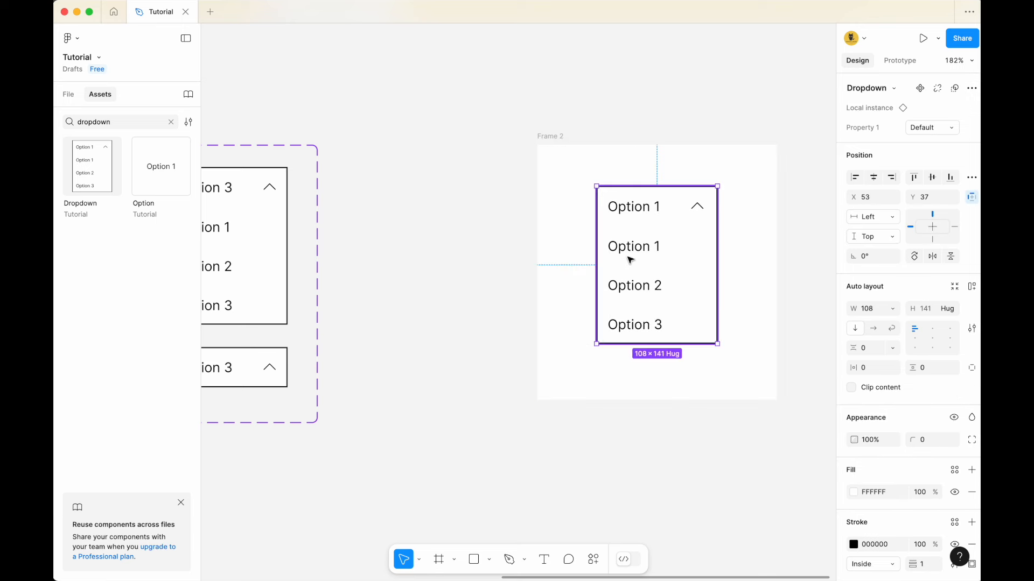
# Step: Rename the new frame as Demo and move it closer to the Dropdown component set
pyautogui.doubleClick(557, 133)
pyautogui.write('Demo')
pyautogui.press('Return')
pyautogui.click(590, 95)
pyautogui.moveTo(546, 136); pyautogui.dragTo(444, 135)
pyautogui.click(461, 123)
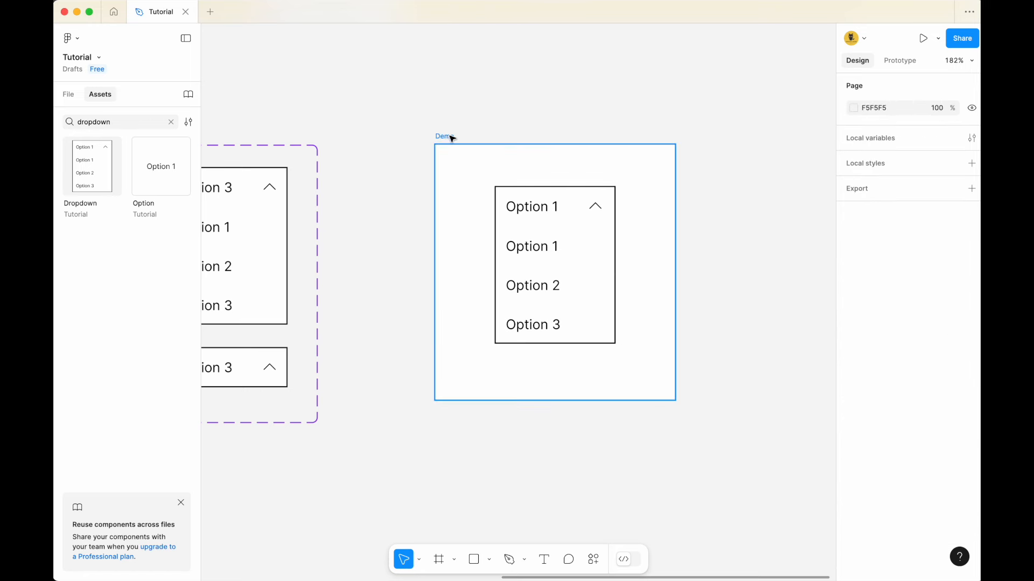
# Step: Add a flow starting point to the Demo frame and name it Demo Dropdown
pyautogui.click(450, 136)
pyautogui.click(898, 63)
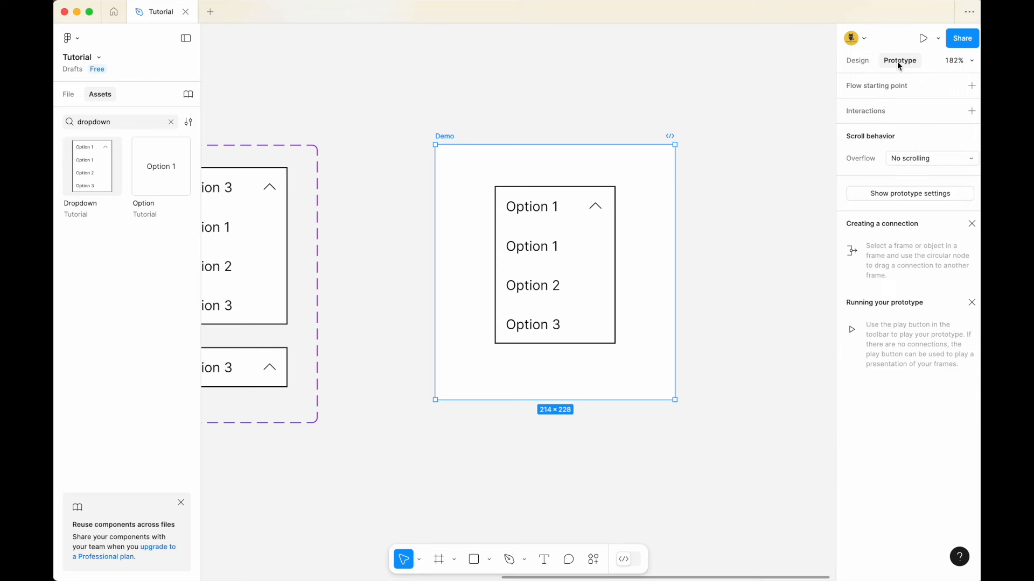
pyautogui.click(867, 86)
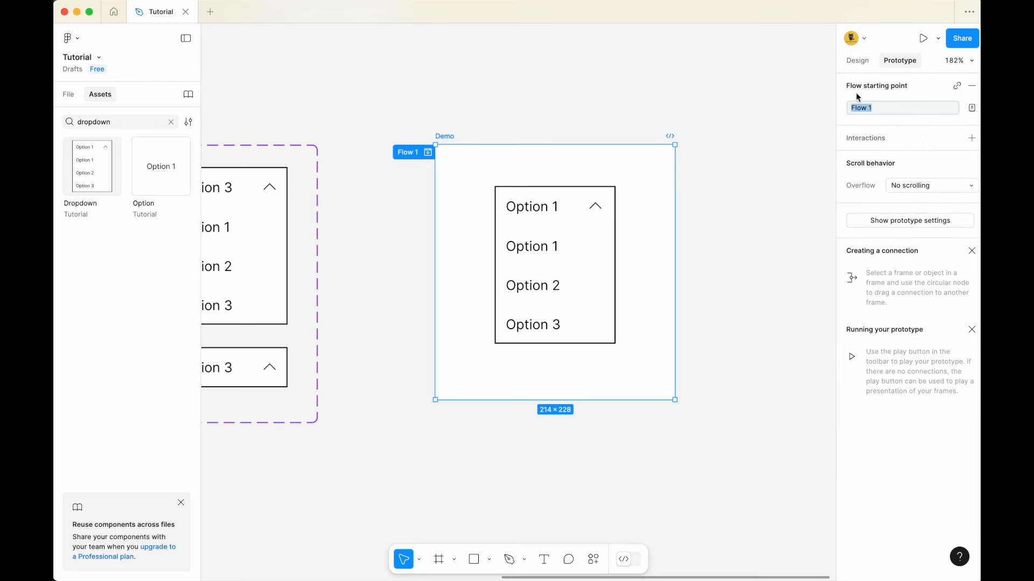
pyautogui.doubleClick(408, 154)
pyautogui.write('Demo')
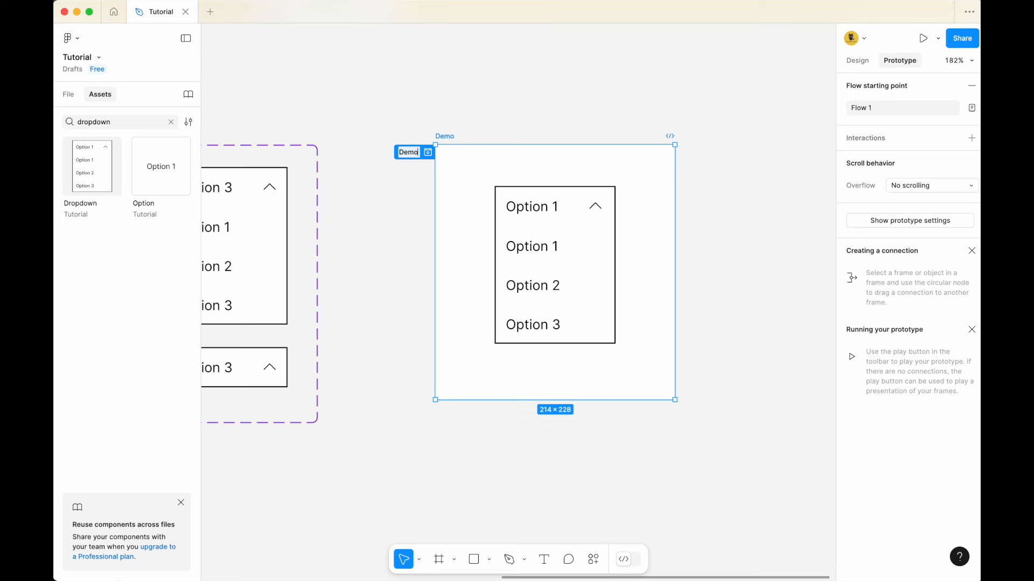
pyautogui.write(' Dropdown')
pyautogui.press('Return')
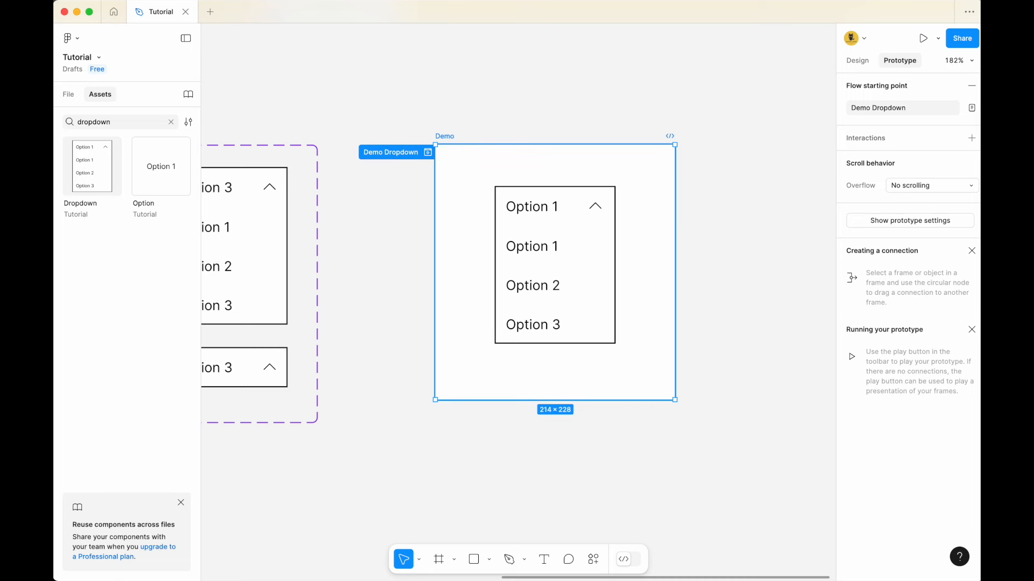
# Step: Preview the Demo Dropdown flow in its own tab and scale the prototype up to fit the window
pyautogui.click(427, 153)
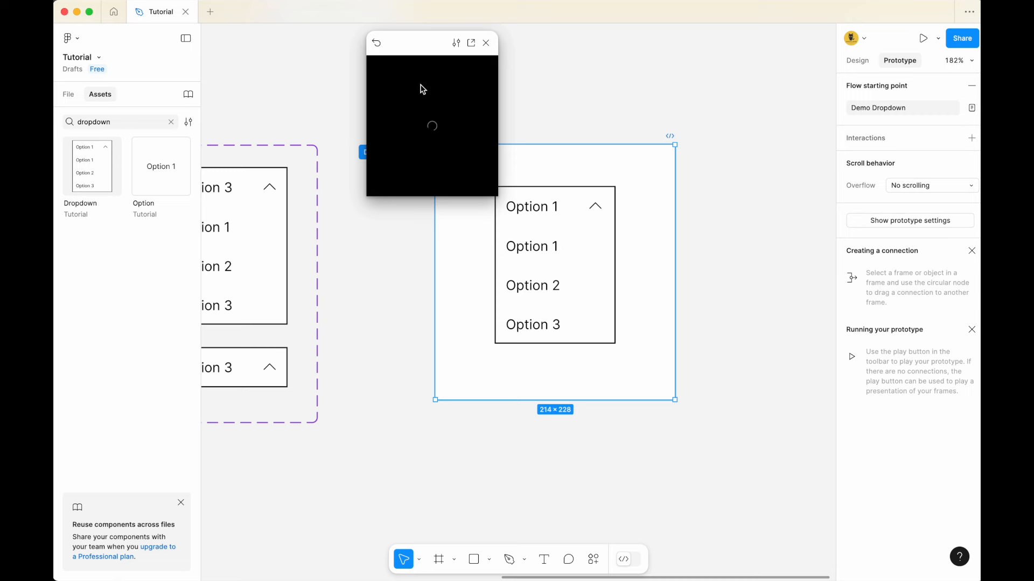
pyautogui.click(472, 48)
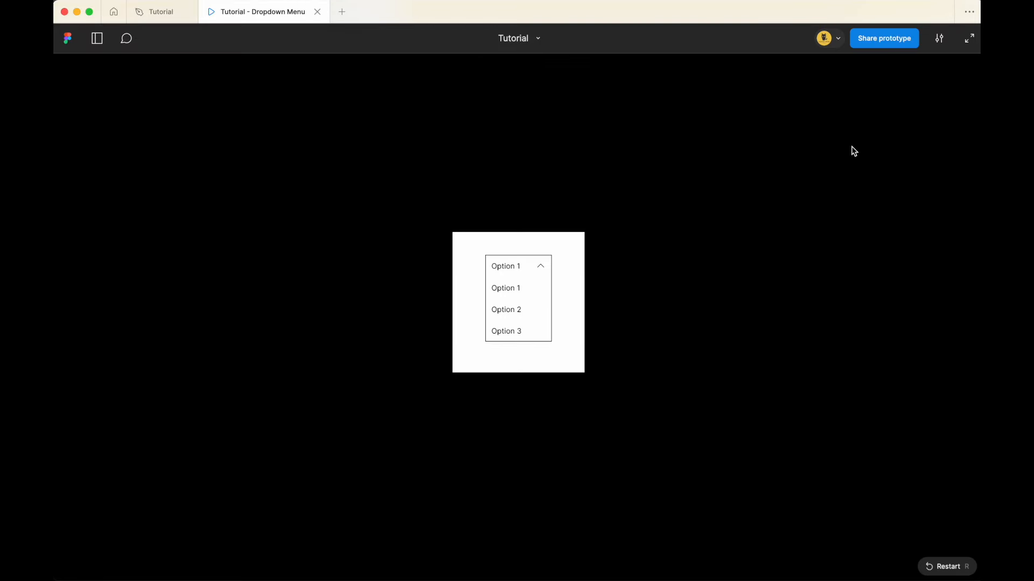
pyautogui.click(937, 45)
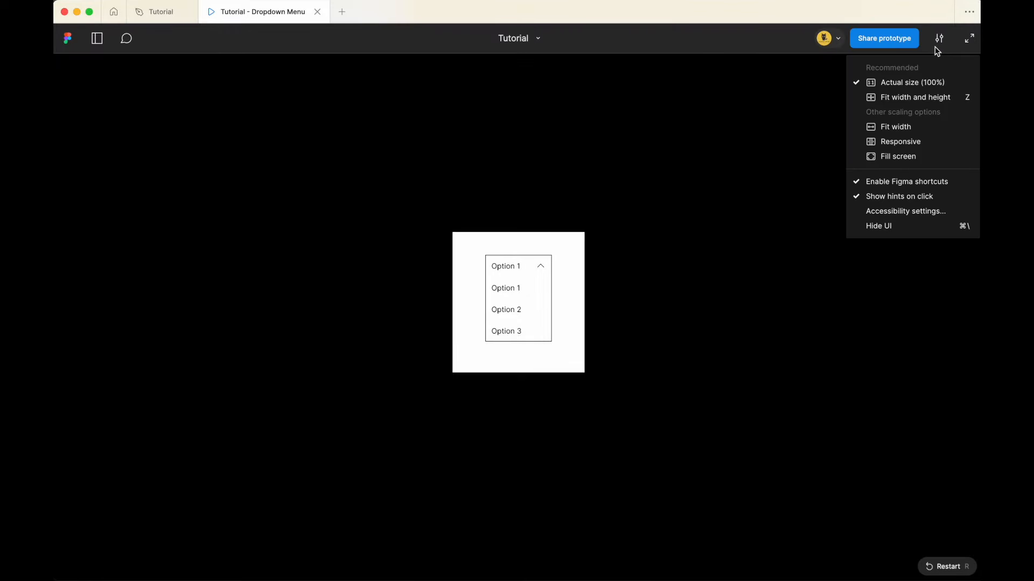
pyautogui.click(917, 155)
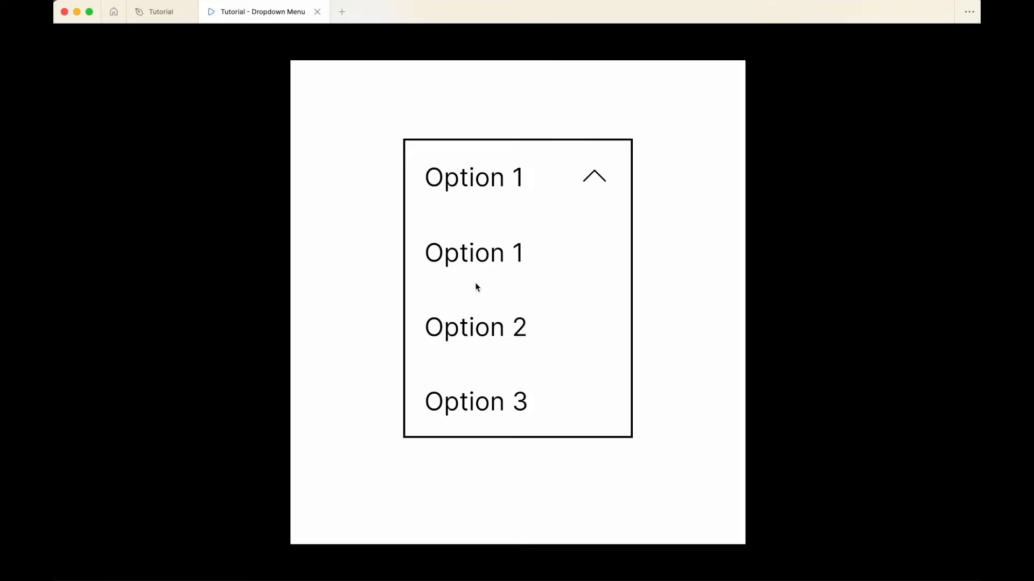
# Step: Return to the Tutorial design file and connect the default variant of the Option component set to its grey variant with a Change to interaction
pyautogui.click(151, 12)
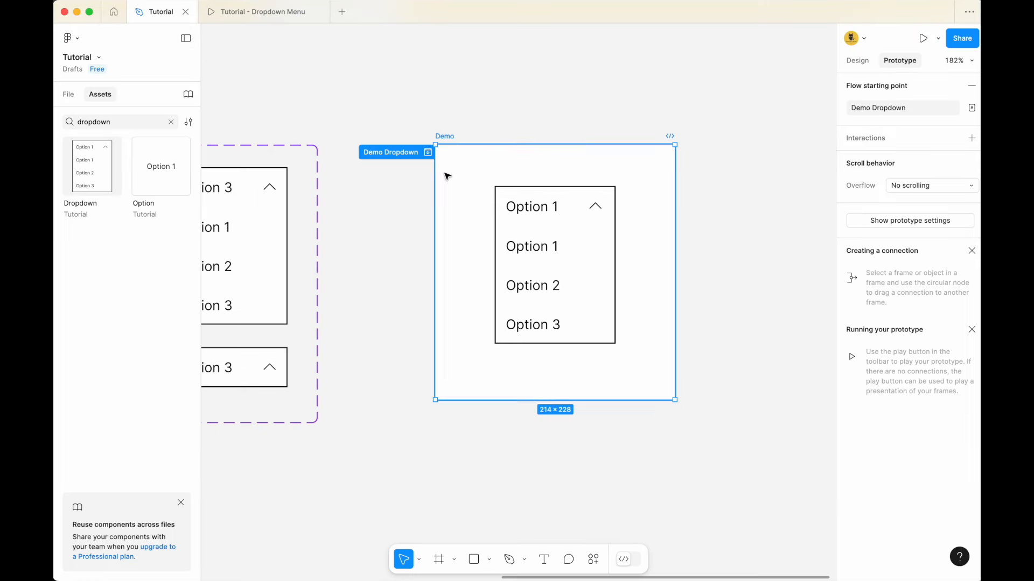
pyautogui.click(362, 102)
pyautogui.hscroll(-15, 385, 107)
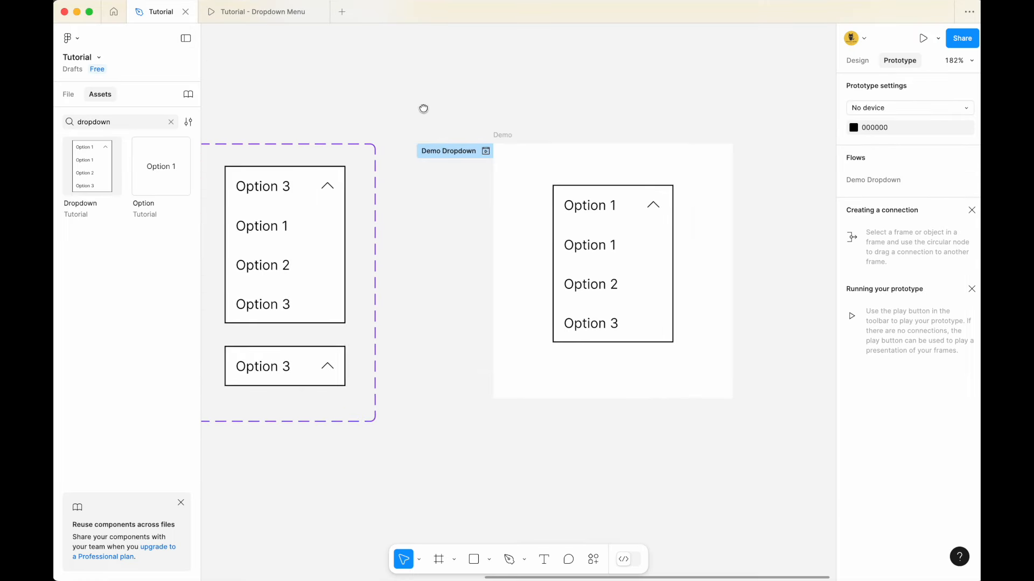
pyautogui.hscroll(-10, 482, 100)
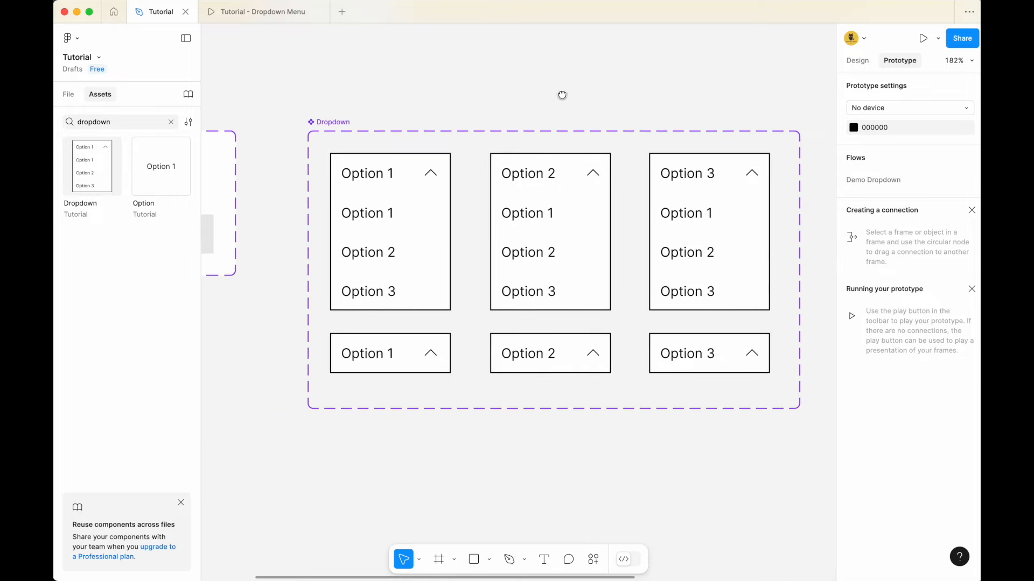
pyautogui.scroll(5, 316, 162)
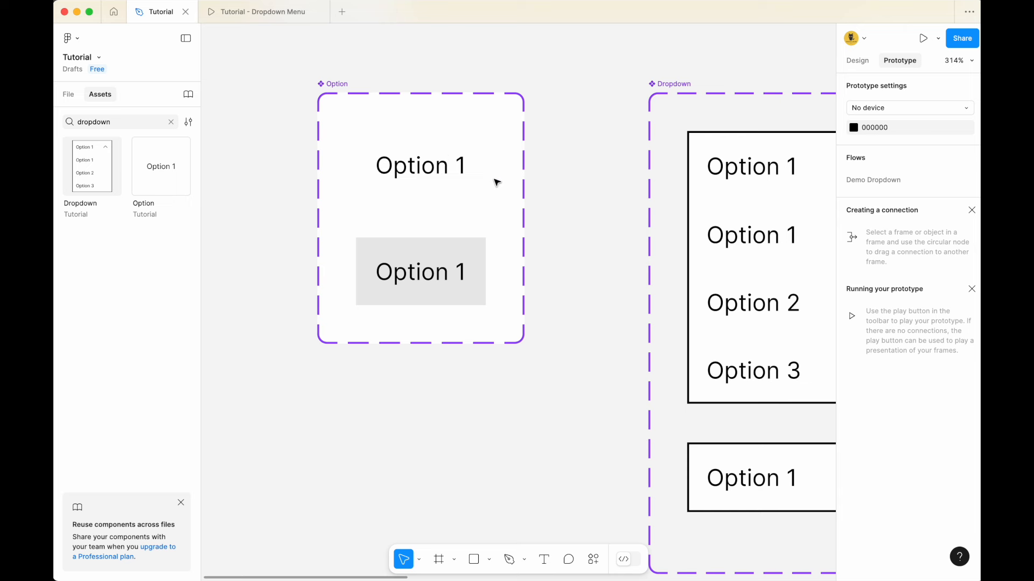
pyautogui.click(456, 183)
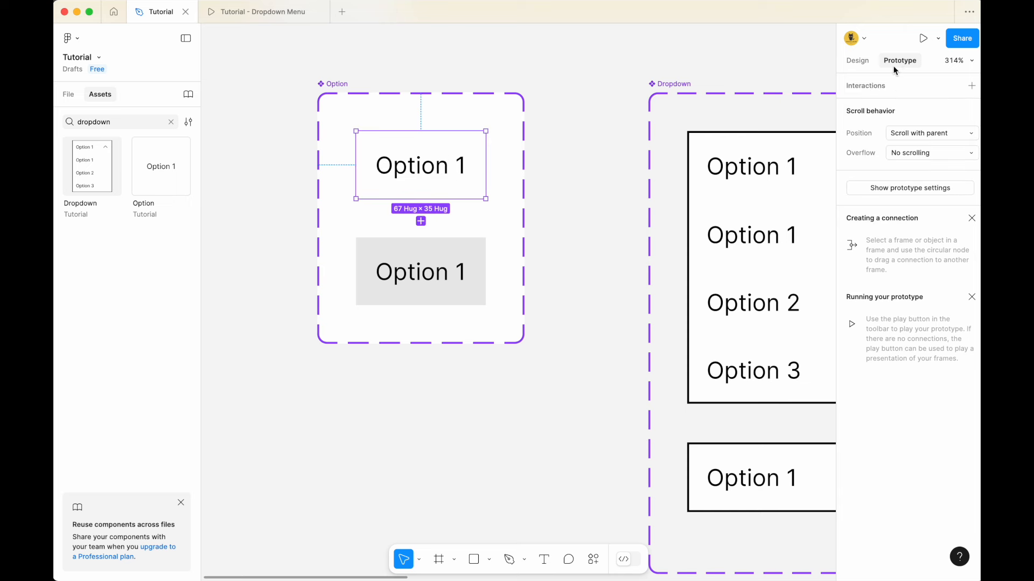
pyautogui.click(855, 62)
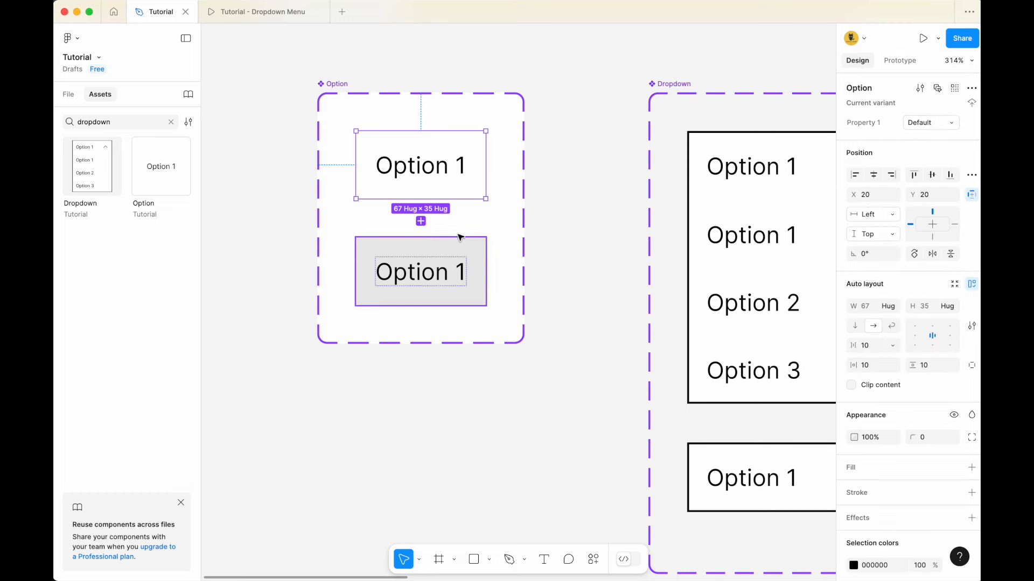
pyautogui.click(898, 63)
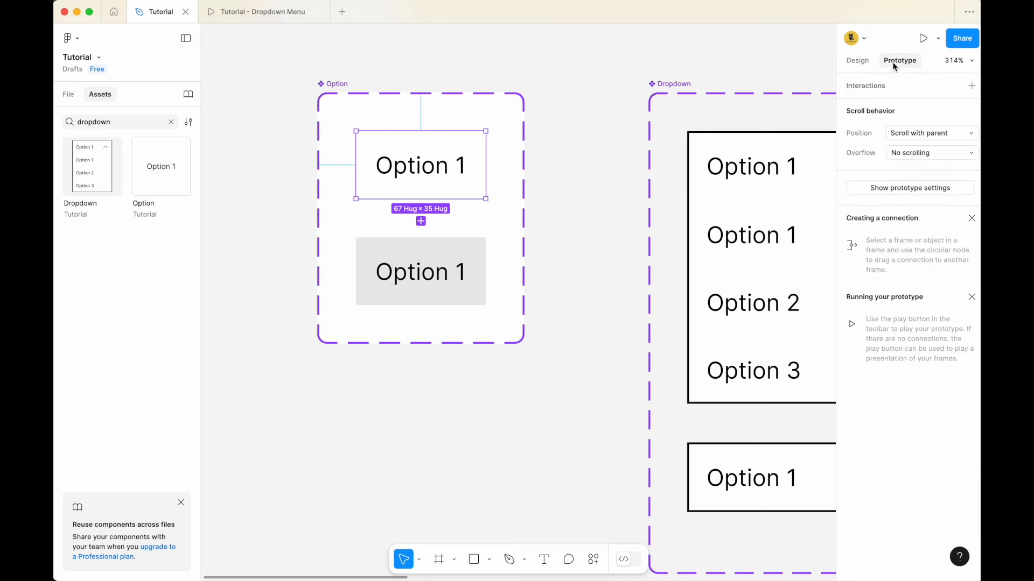
pyautogui.moveTo(450, 176)
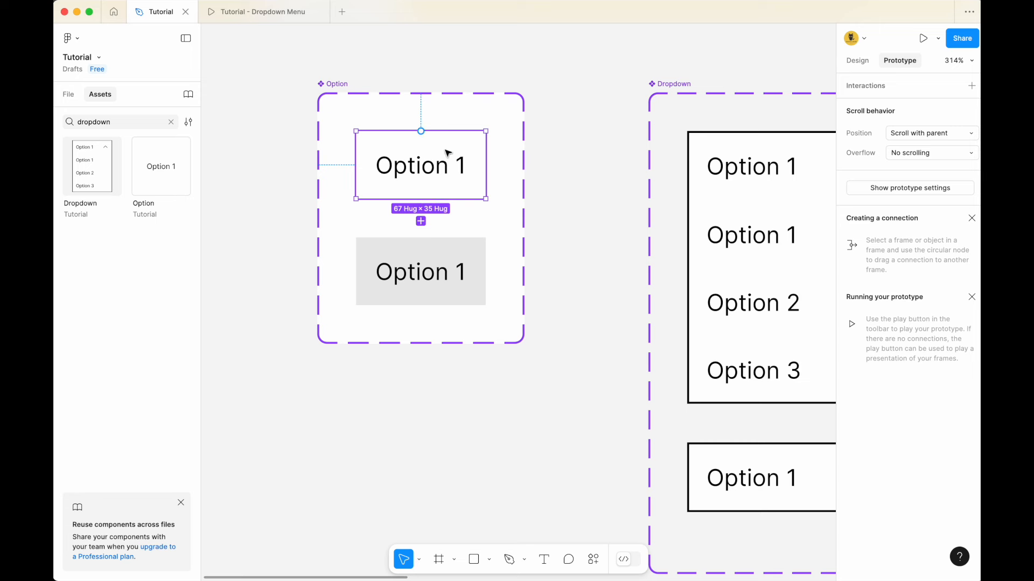
pyautogui.moveTo(421, 199); pyautogui.dragTo(461, 248)
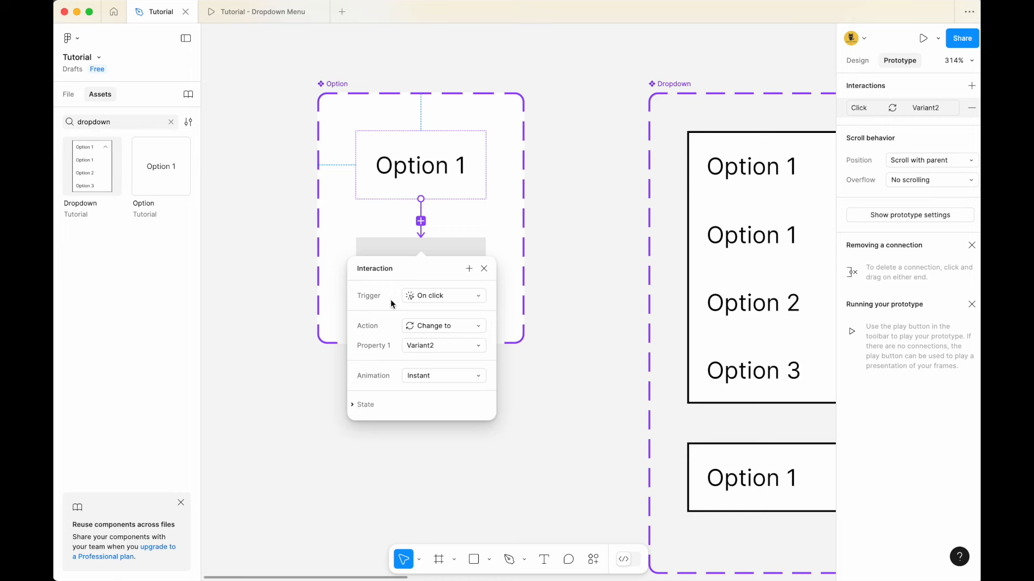
# Step: Set the trigger of the Option interaction to While hovering, keeping the action Change to Variant2
pyautogui.click(439, 296)
pyautogui.click(442, 295)
pyautogui.click(441, 295)
pyautogui.click(453, 326)
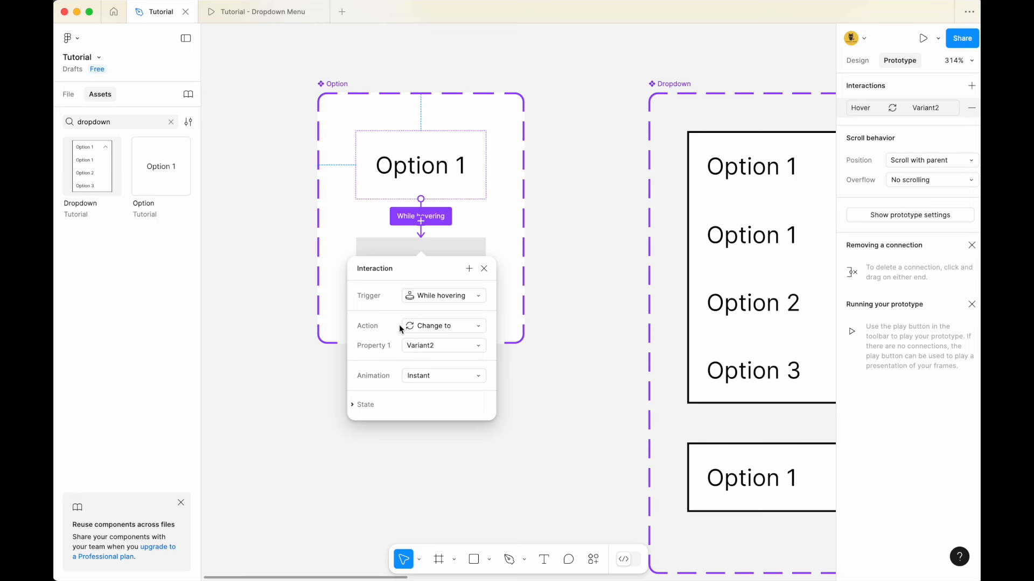
pyautogui.click(303, 150)
# Step: Rename the Option component set's variant property as State
pyautogui.click(333, 84)
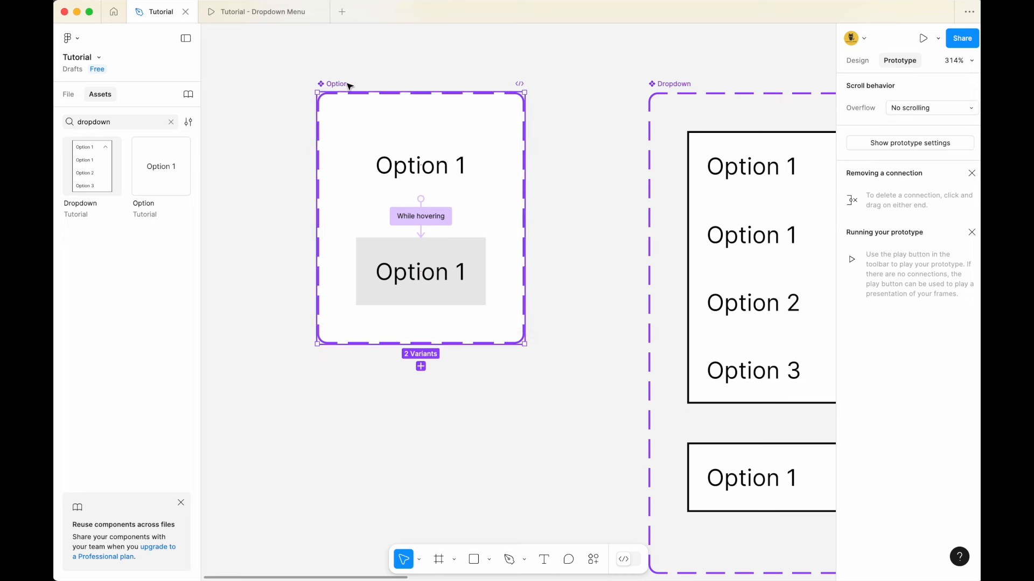
pyautogui.click(858, 60)
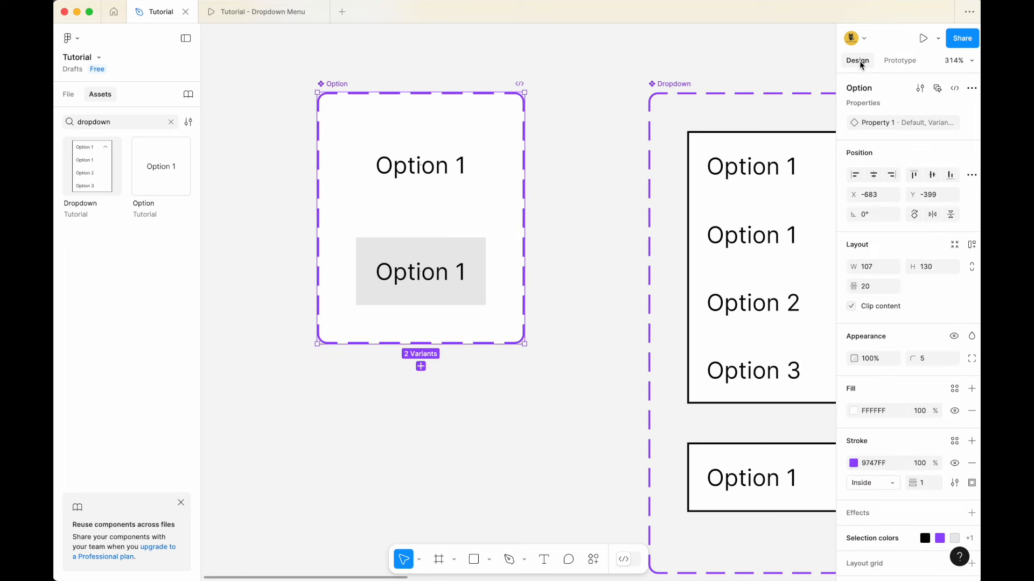
pyautogui.doubleClick(879, 124)
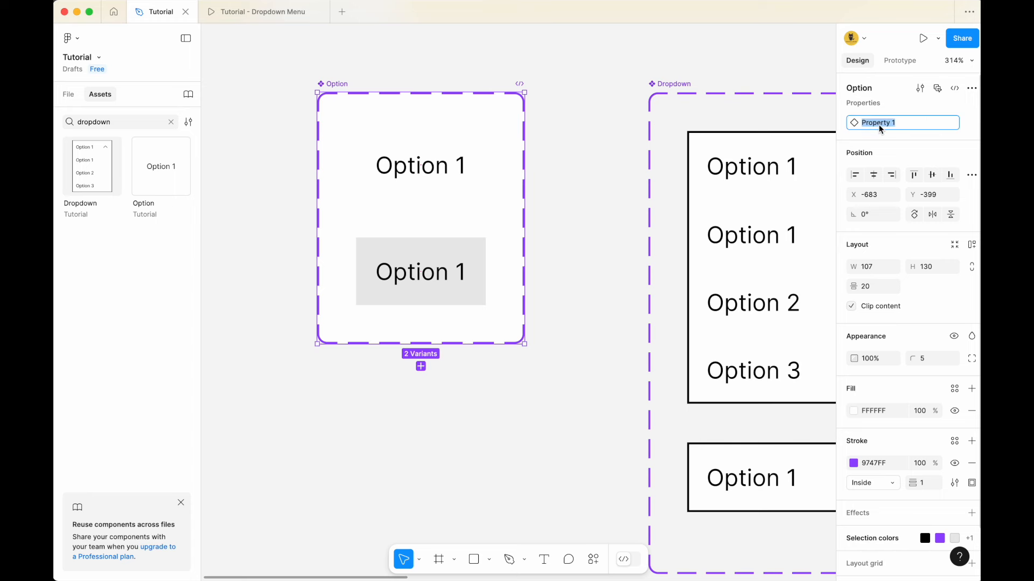
pyautogui.click(878, 138)
pyautogui.doubleClick(874, 122)
pyautogui.write('Stat')
pyautogui.press('Return')
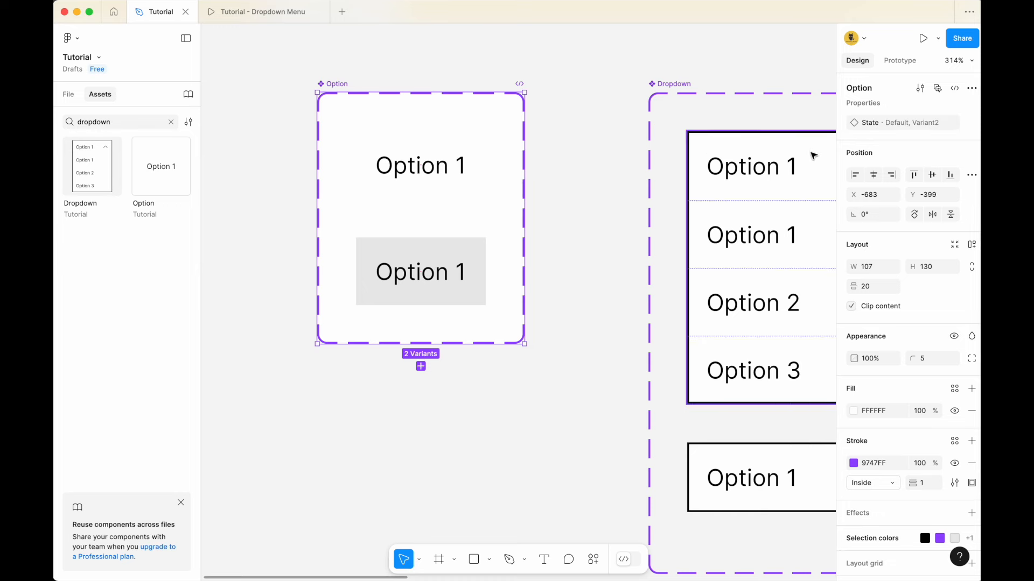
# Step: Set the State value of the grey Option variant to Hover
pyautogui.moveTo(878, 122)
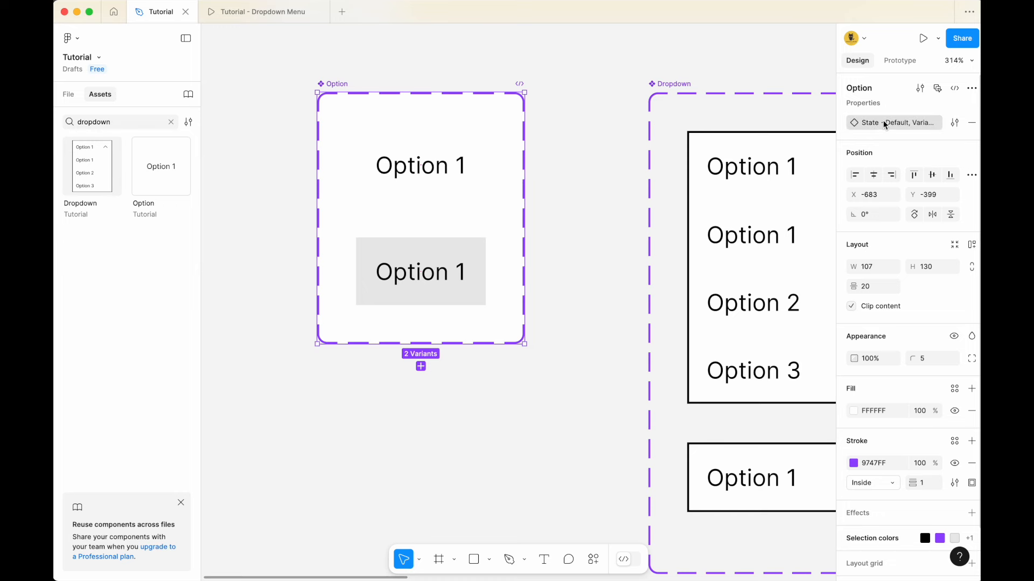
pyautogui.click(466, 165)
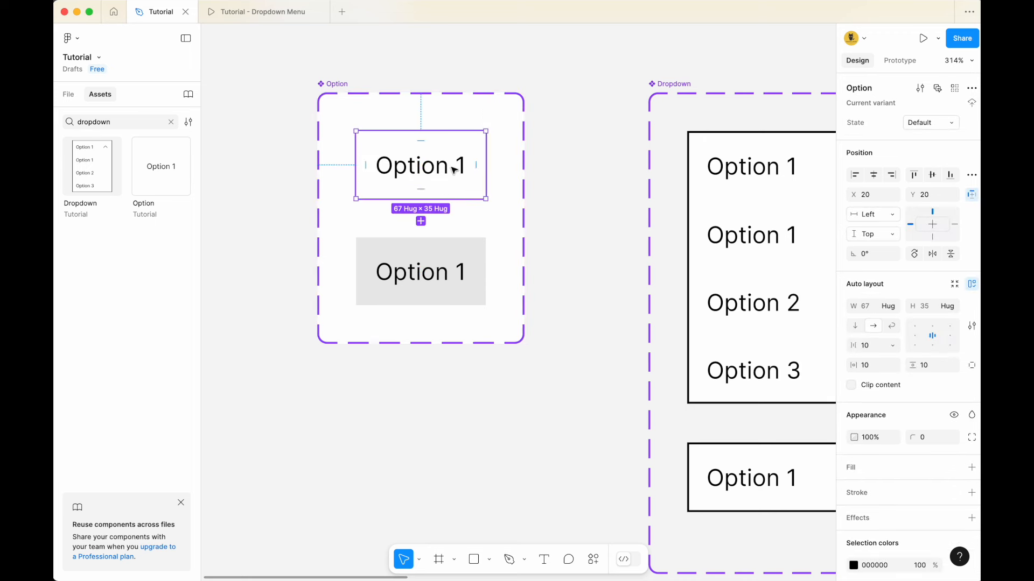
pyautogui.click(428, 270)
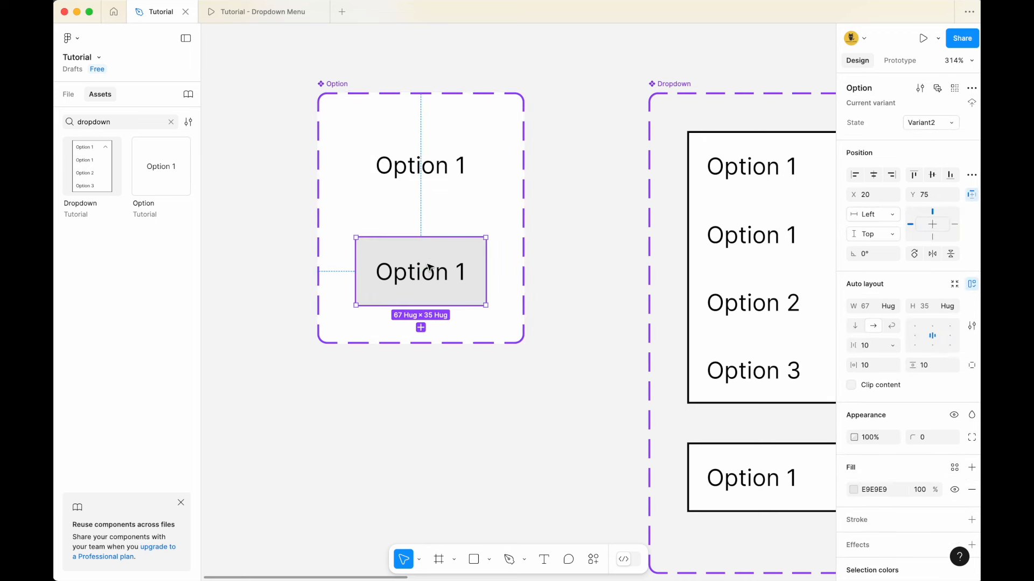
pyautogui.click(933, 123)
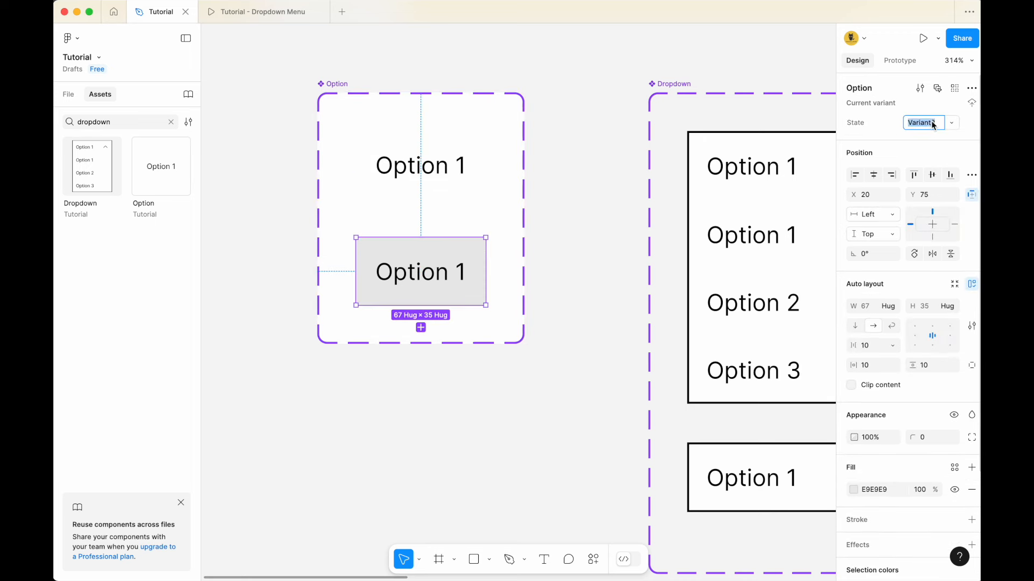
pyautogui.write('Hover')
pyautogui.press('Return')
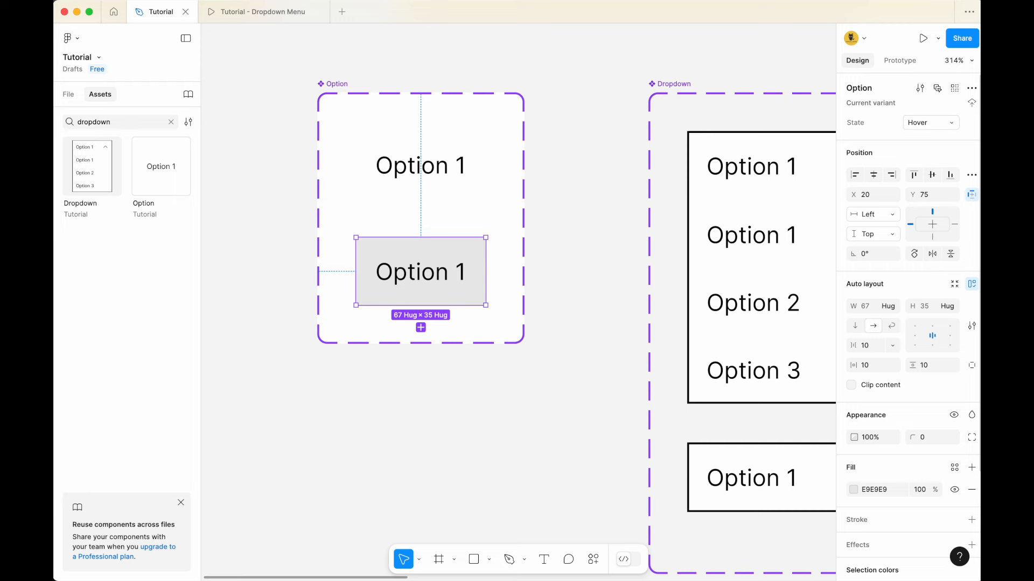
# Step: Review the Default and Hover variants of Option and test the hover effect on the dropdown options in the prototype preview
pyautogui.click(581, 224)
pyautogui.click(462, 162)
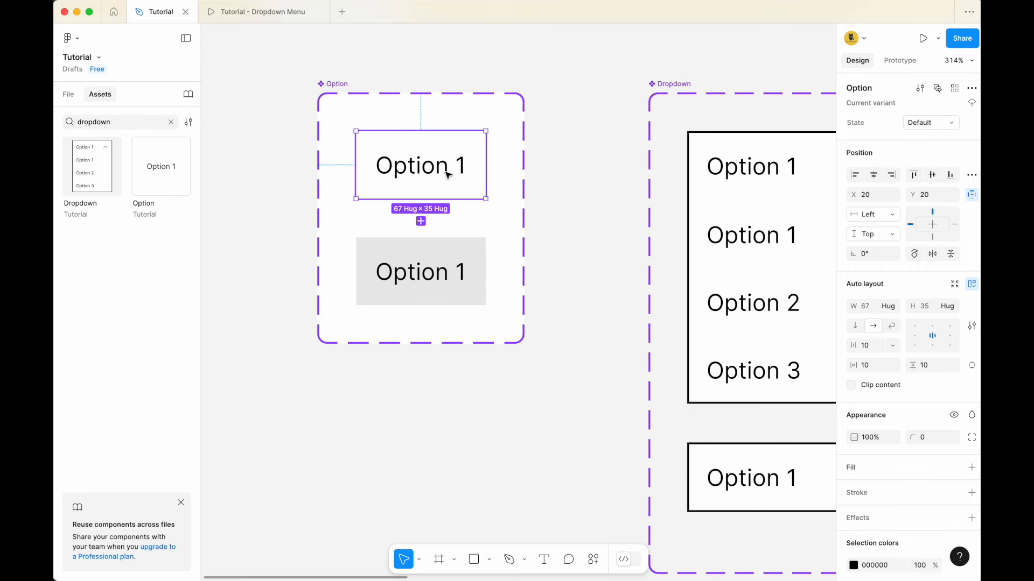
pyautogui.click(452, 264)
pyautogui.click(576, 218)
pyautogui.click(462, 166)
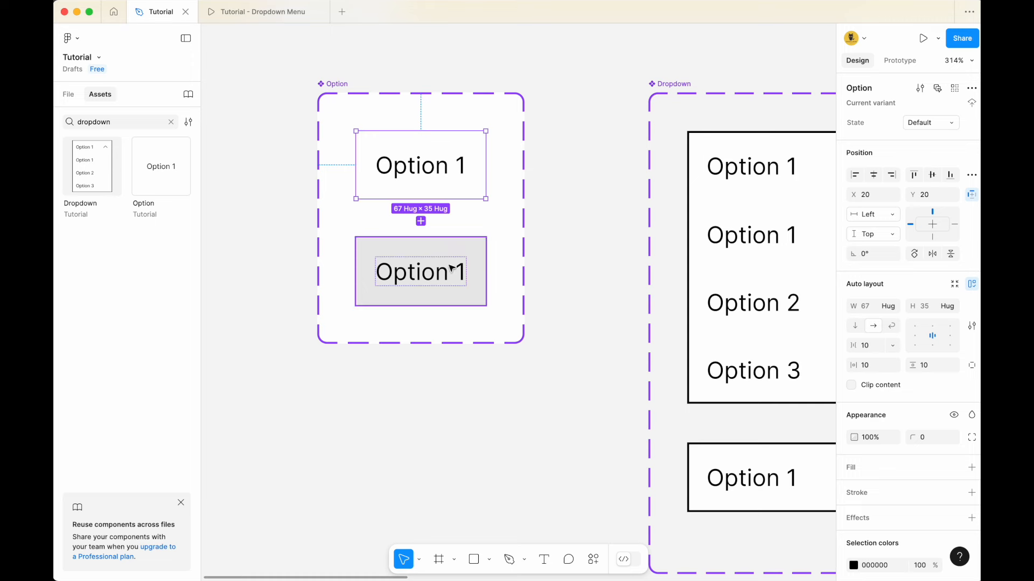
pyautogui.click(900, 60)
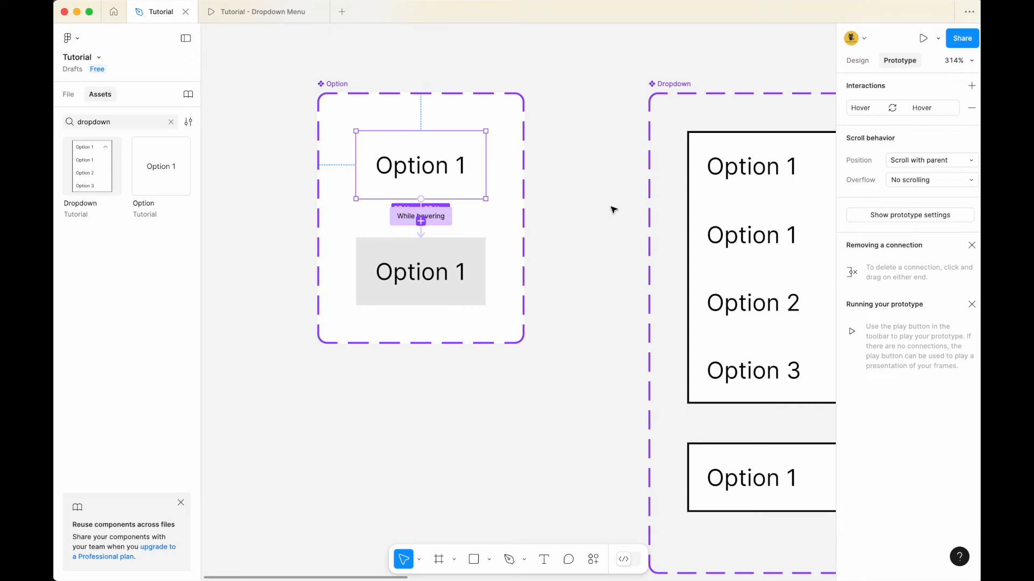
pyautogui.scroll(5, 408, 228)
pyautogui.scroll(2, 445, 150)
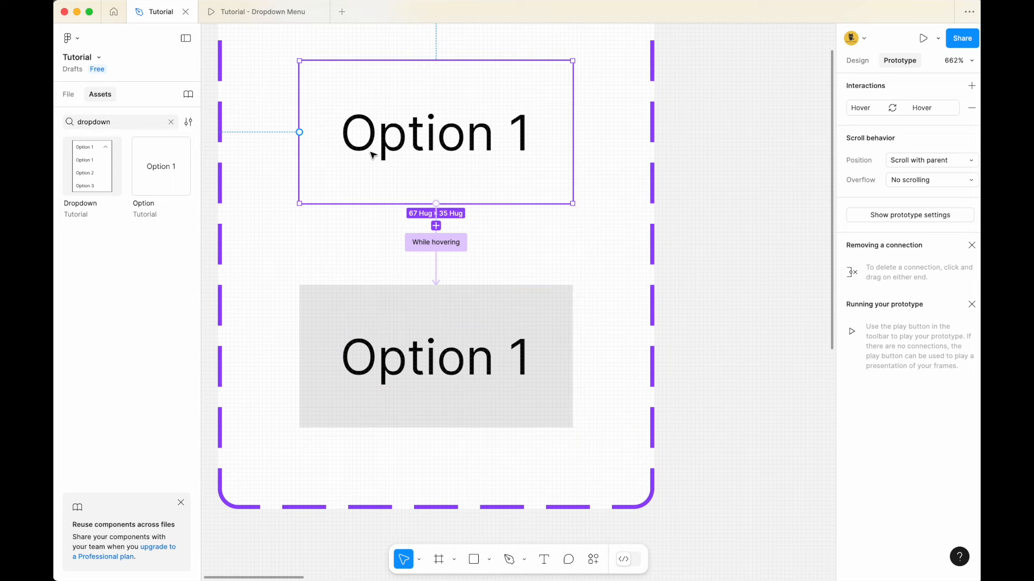
pyautogui.click(256, 15)
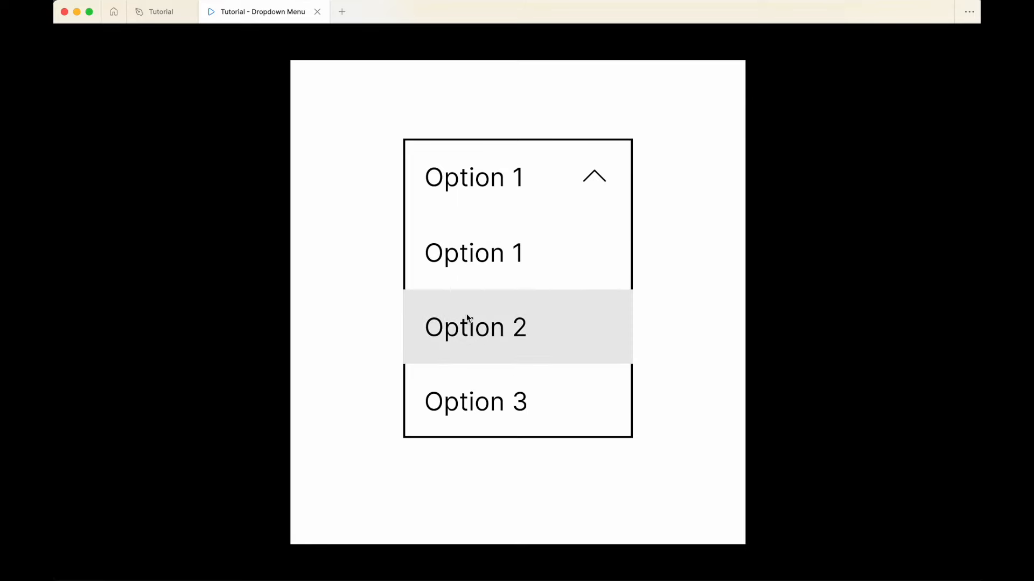
pyautogui.moveTo(174, 20)
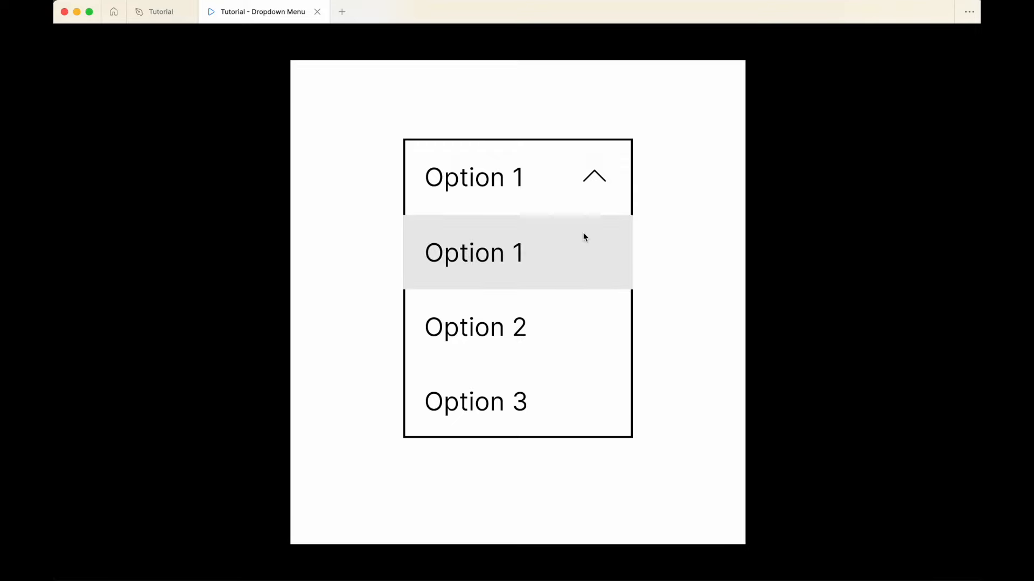
# Step: In the Dropdown component set, link the header row of the open Option 1 variant to the collapsed Option 1 variant, changing to Variant2 on click
pyautogui.click(164, 15)
pyautogui.click(708, 166)
pyautogui.scroll(-5, 708, 167)
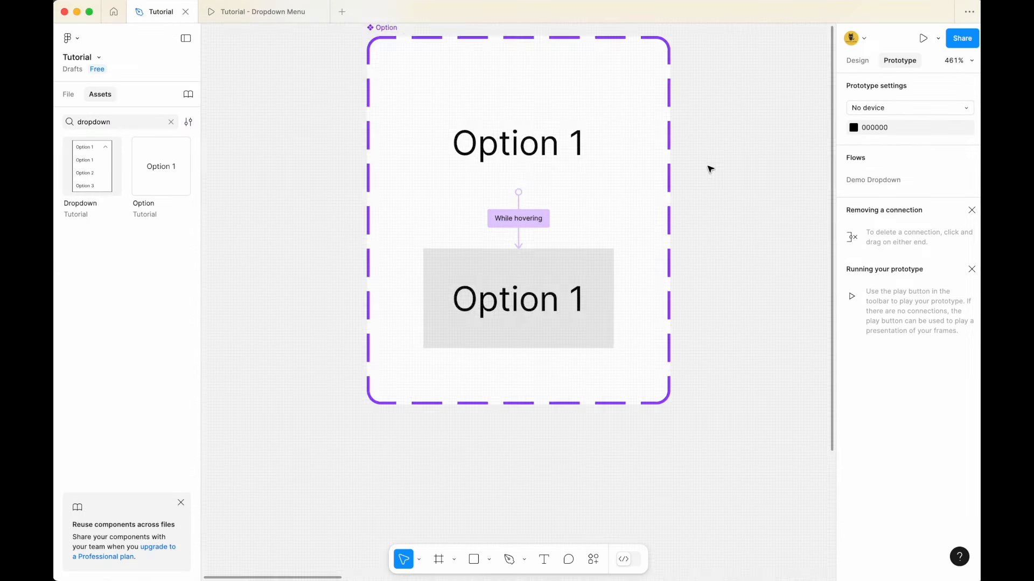
pyautogui.moveTo(709, 130); pyautogui.dragTo(226, 122)
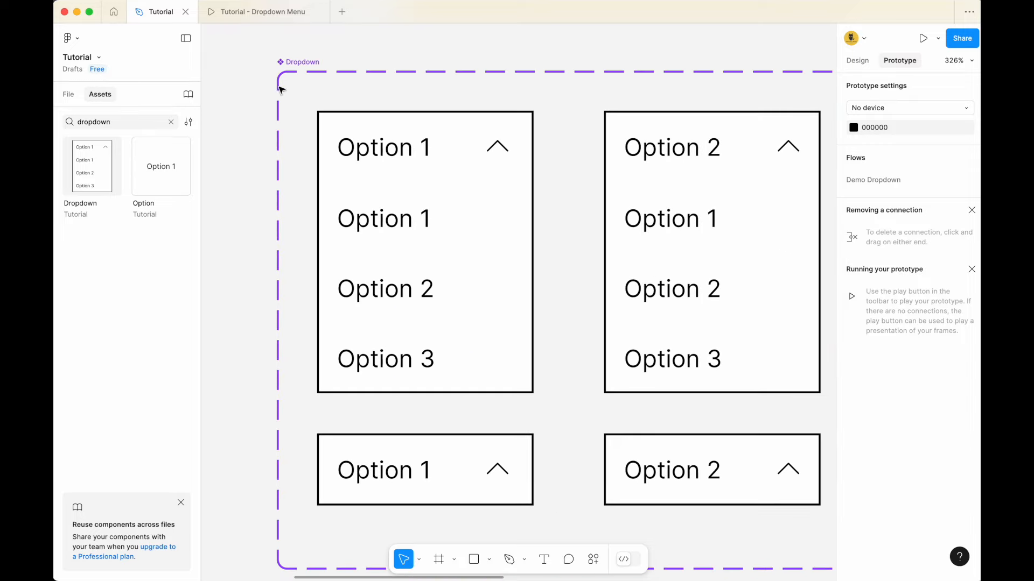
pyautogui.scroll(-2, 311, 71)
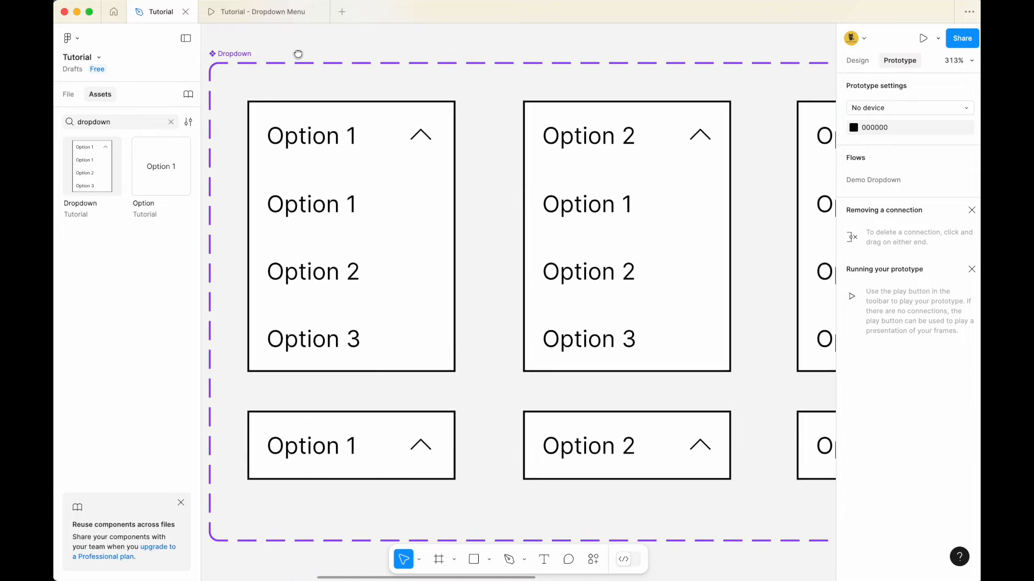
pyautogui.scroll(1, 280, 61)
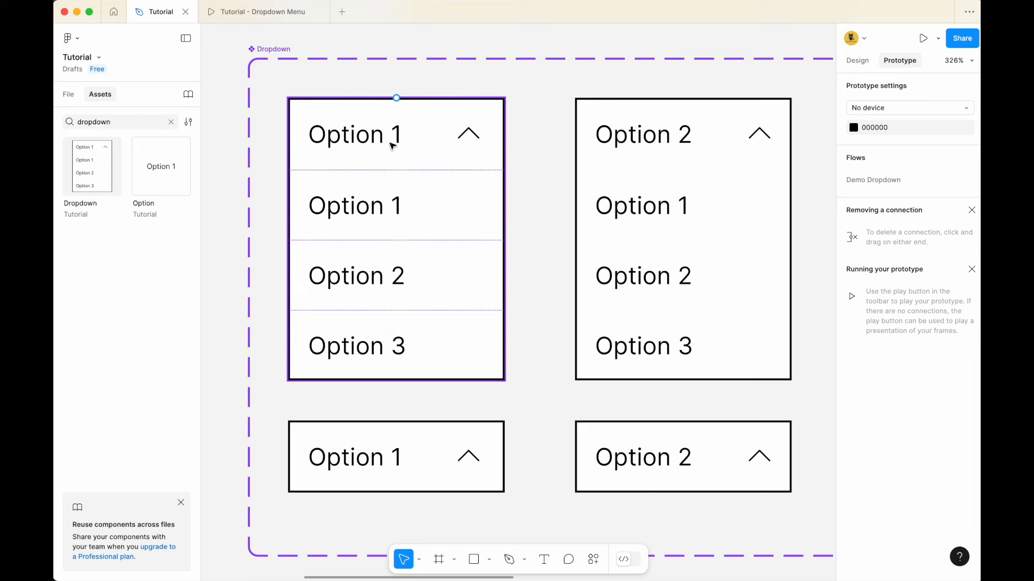
pyautogui.click(354, 140)
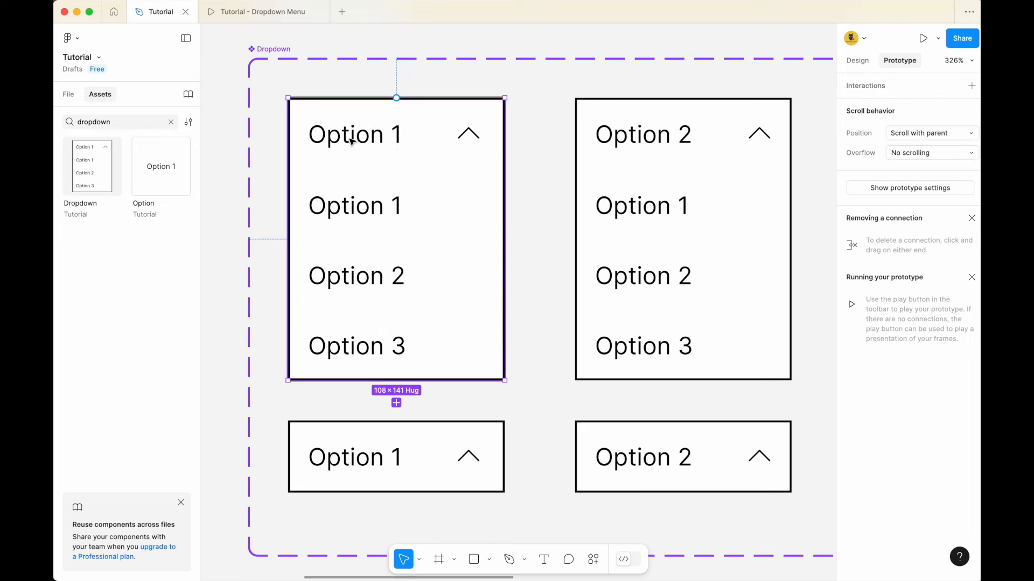
pyautogui.click(388, 450)
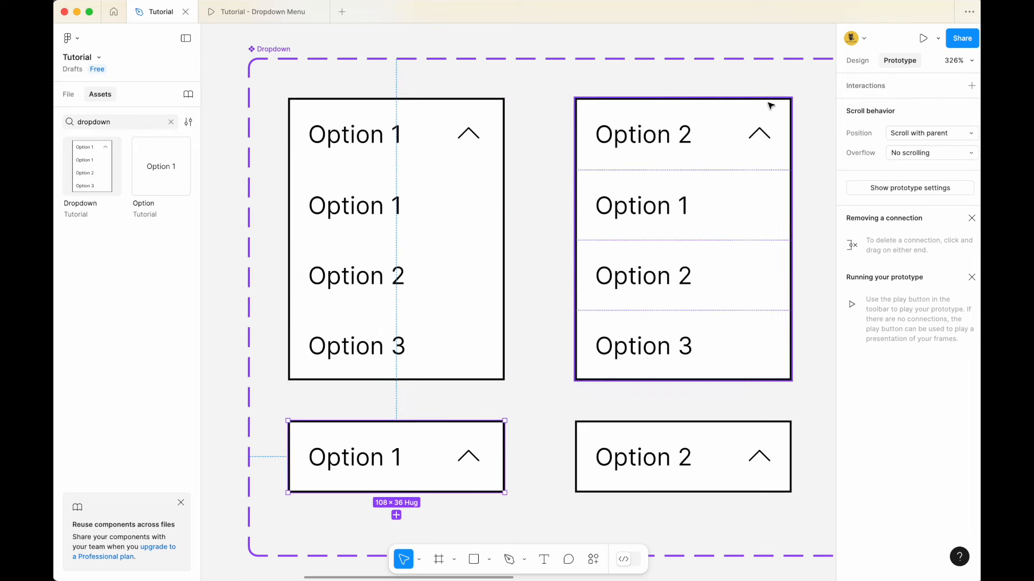
pyautogui.click(401, 172)
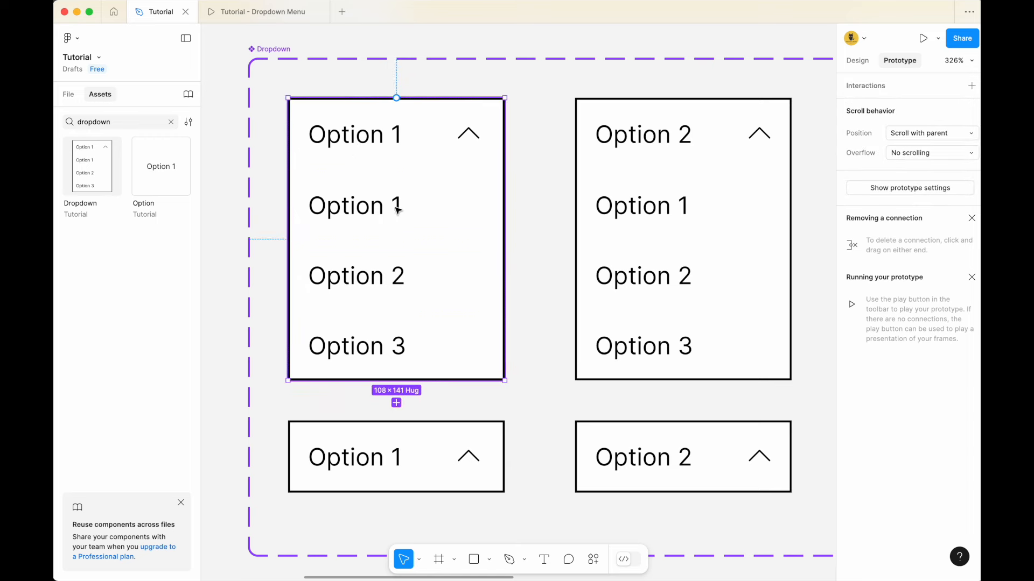
pyautogui.scroll(1, 339, 226)
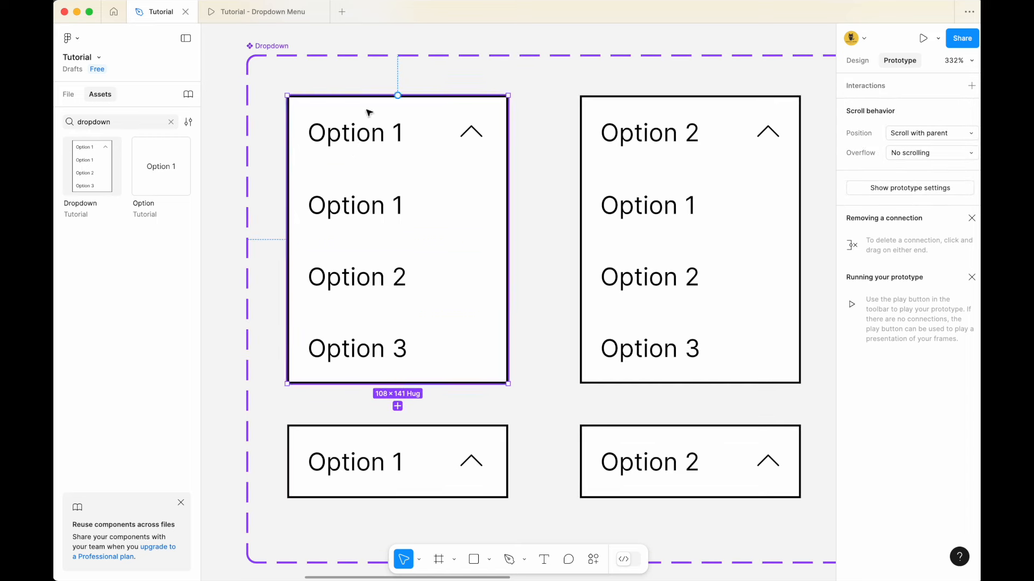
pyautogui.doubleClick(364, 143)
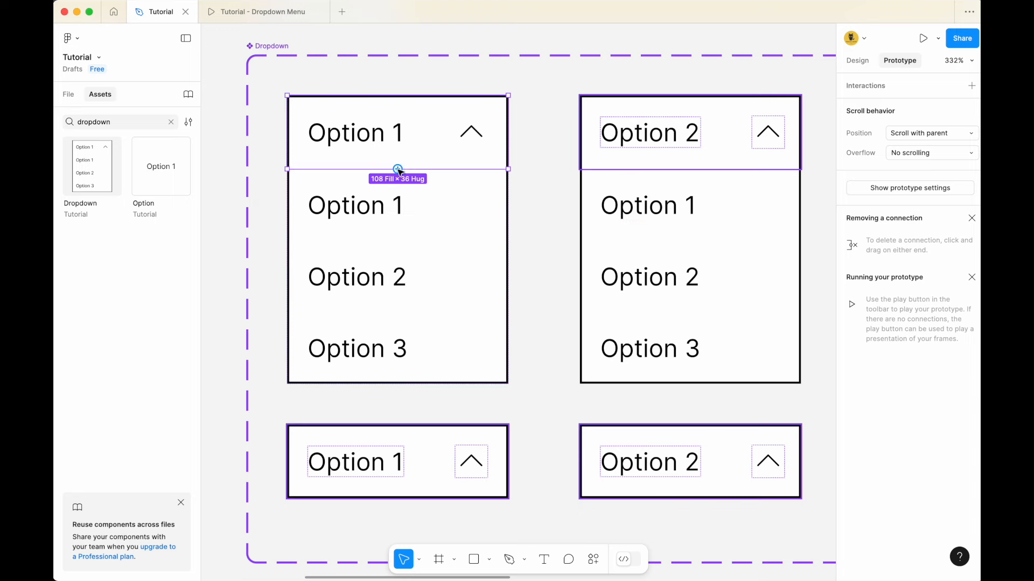
pyautogui.moveTo(397, 169); pyautogui.dragTo(427, 434)
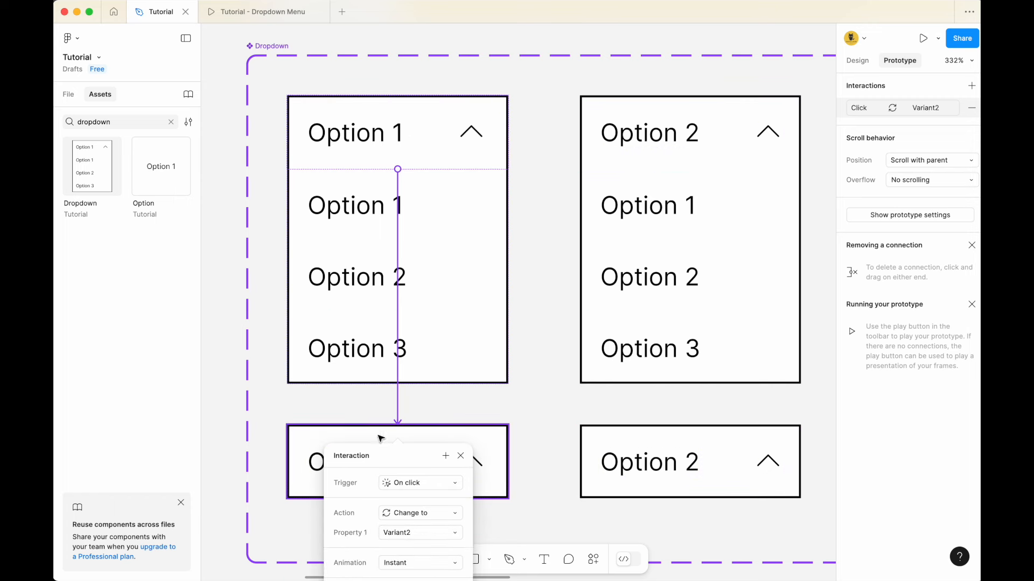
# Step: Close the interaction settings and test collapsing the open Option 1 dropdown from its header row in the prototype preview
pyautogui.moveTo(394, 457); pyautogui.dragTo(470, 392)
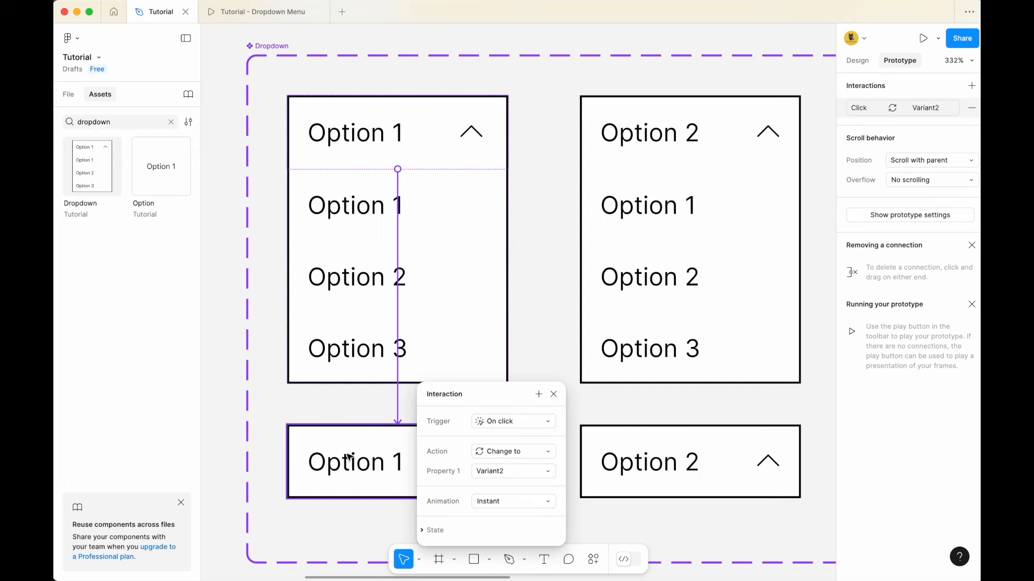
pyautogui.click(349, 410)
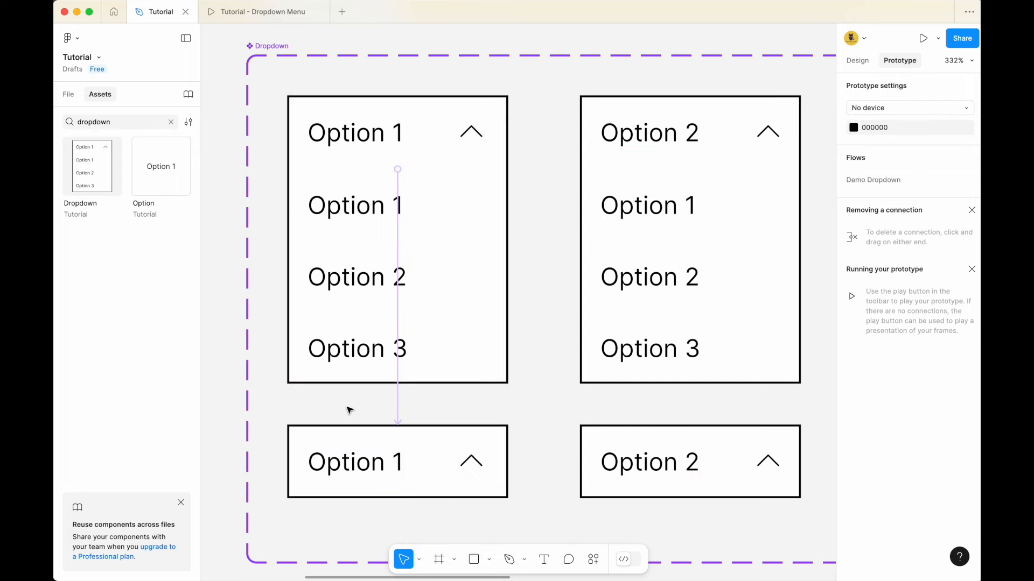
pyautogui.click(250, 18)
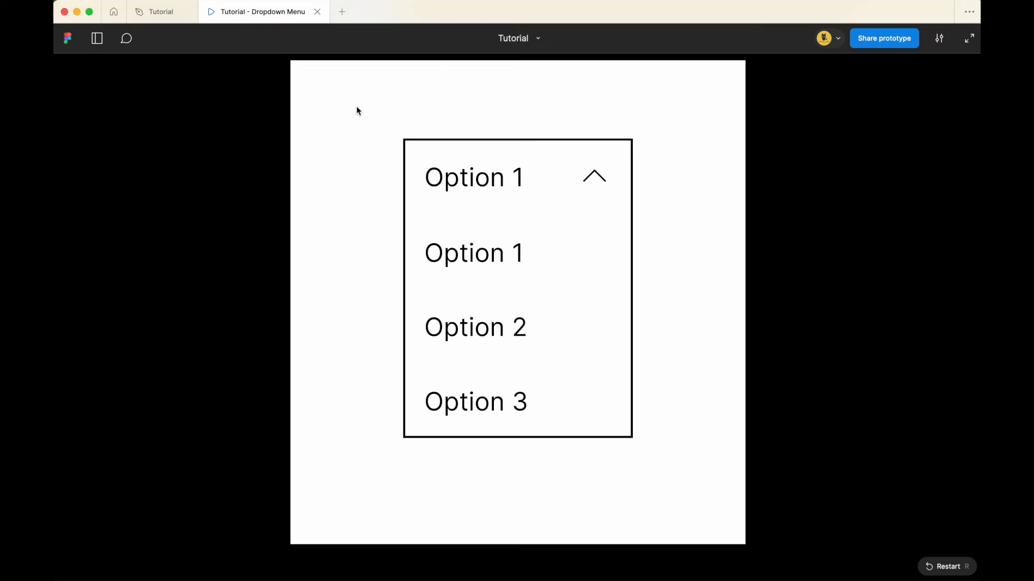
pyautogui.click(508, 183)
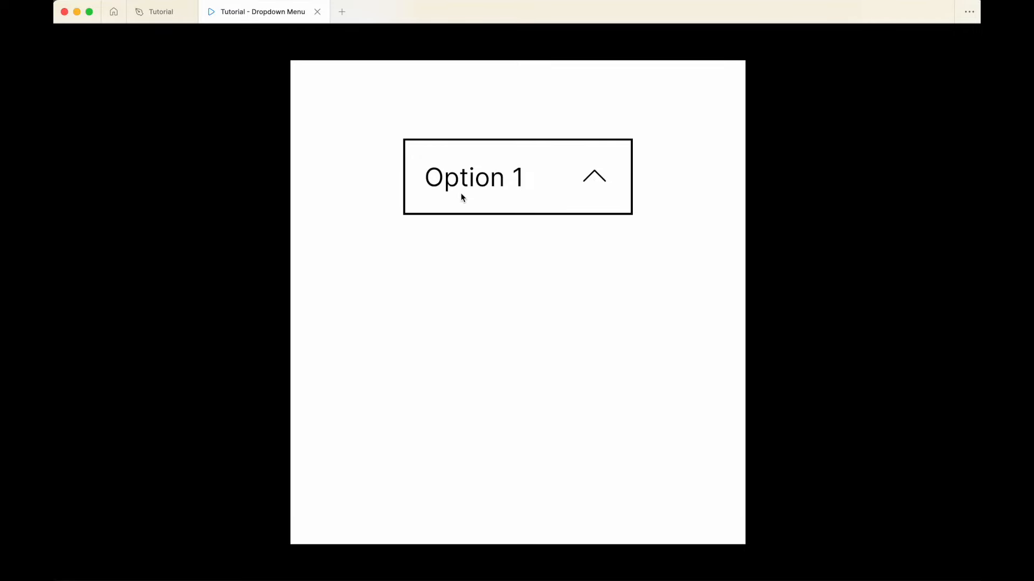
# Step: In the Dropdown component set, link the collapsed Option 1 variant back to the open Option 1 variant, changing to Default on click
pyautogui.click(169, 16)
pyautogui.click(445, 466)
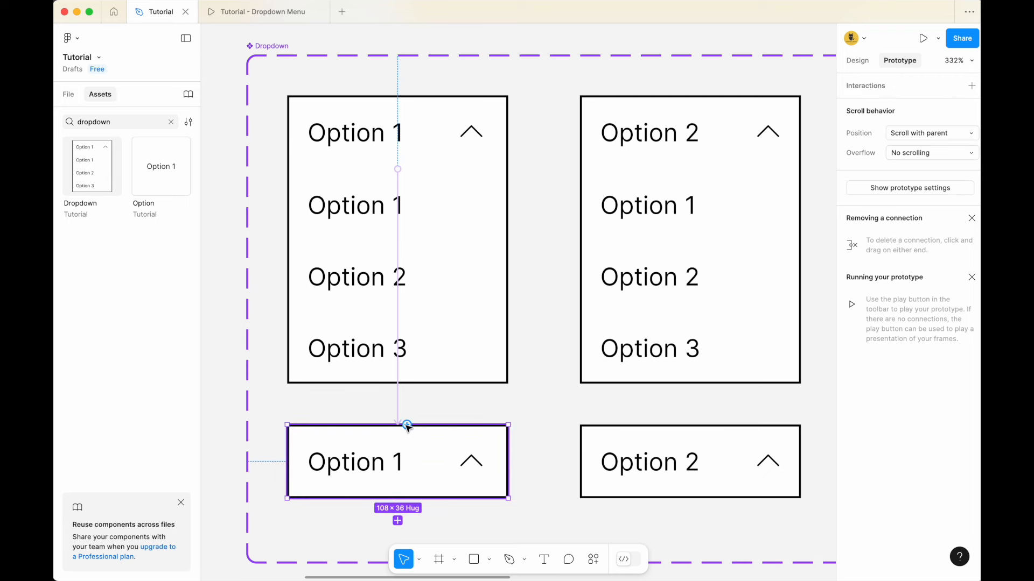
pyautogui.moveTo(407, 424); pyautogui.dragTo(447, 375)
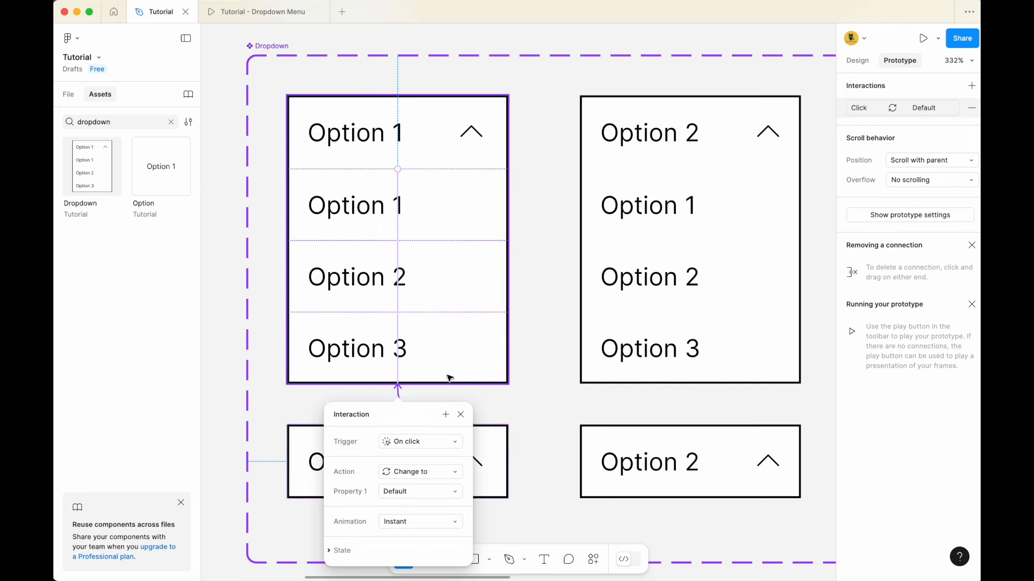